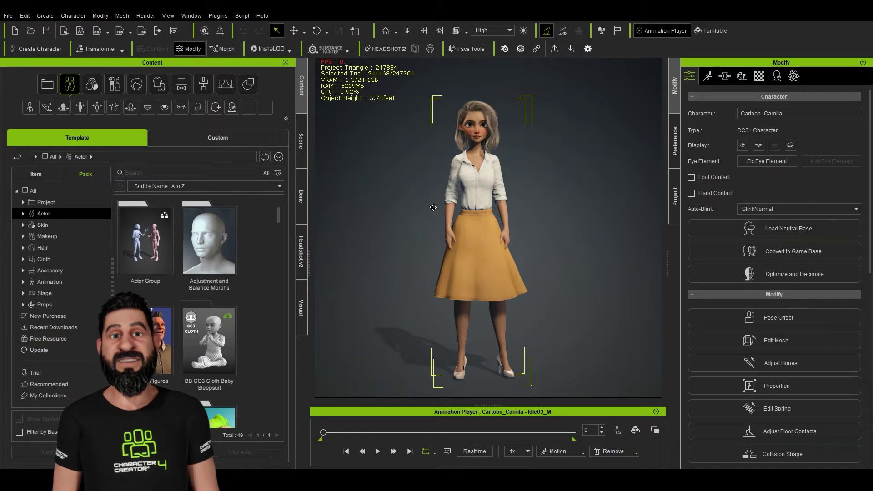
# Step: Examine the cartoon character's face and hair up close
pyautogui.scroll(3, 513, 146)
pyautogui.click(513, 146)
pyautogui.moveTo(512, 146); pyautogui.dragTo(492, 244, button='middle')
pyautogui.moveTo(492, 244); pyautogui.dragTo(484, 228, button='right')
pyautogui.moveTo(484, 228); pyautogui.dragTo(523, 212)
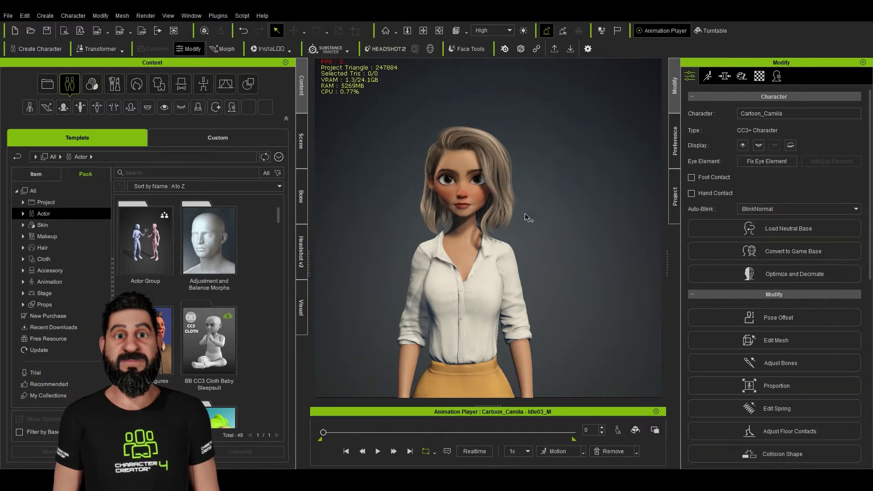
pyautogui.scroll(1, 480, 199)
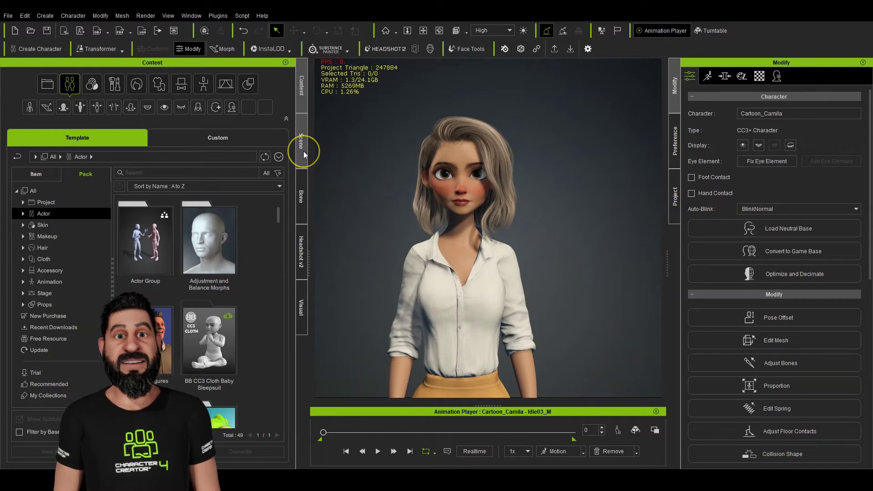
pyautogui.moveTo(515, 187)
pyautogui.mouseDown()
pyautogui.moveTo(382, 189)
pyautogui.moveTo(544, 199)
pyautogui.moveTo(515, 192)
pyautogui.mouseUp()
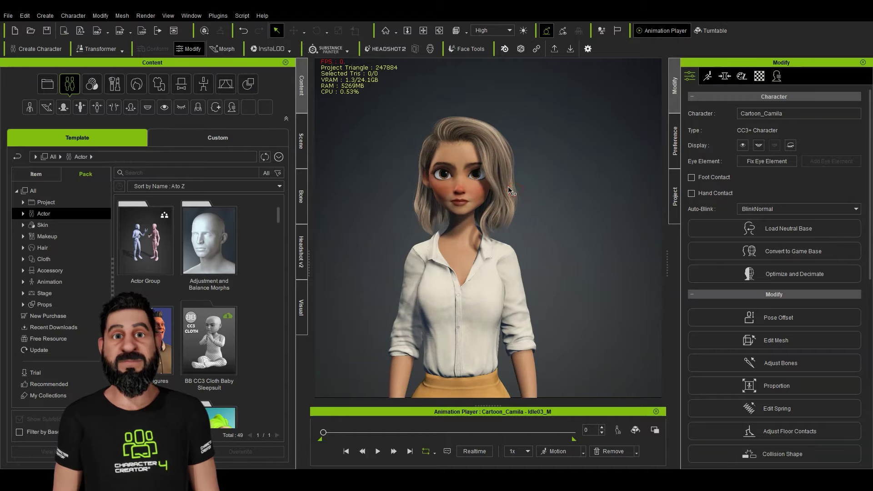
pyautogui.click(503, 211)
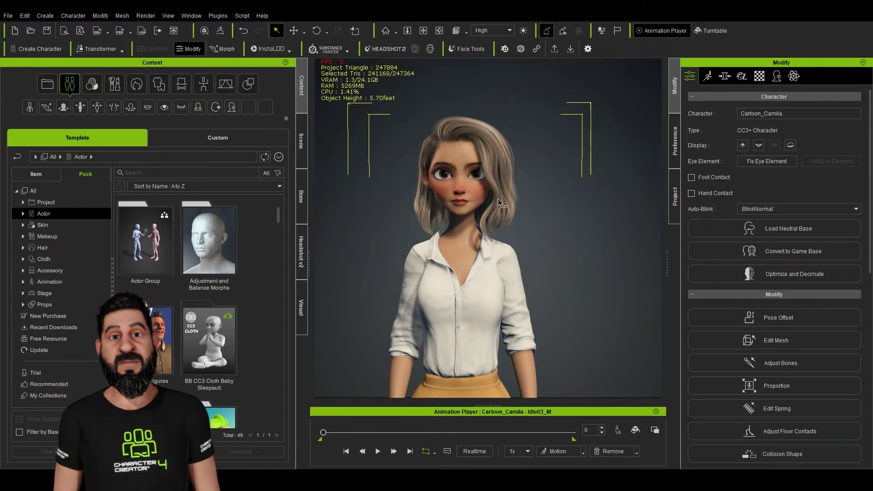
pyautogui.scroll(5, 491, 164)
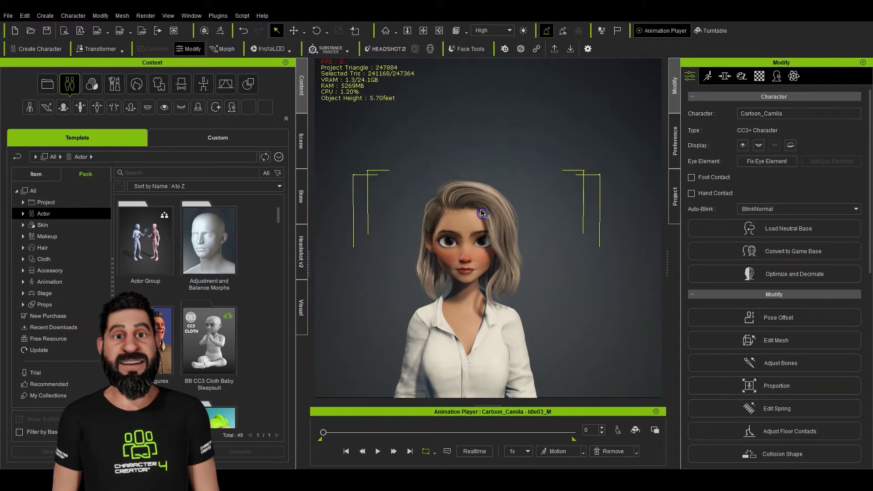
pyautogui.moveTo(468, 176)
pyautogui.mouseDown()
pyautogui.moveTo(488, 179)
pyautogui.moveTo(436, 166)
pyautogui.moveTo(448, 164)
pyautogui.mouseUp()
# Step: Convert the Side part wavy hair to an accessory, baking its current shape
pyautogui.click(301, 146)
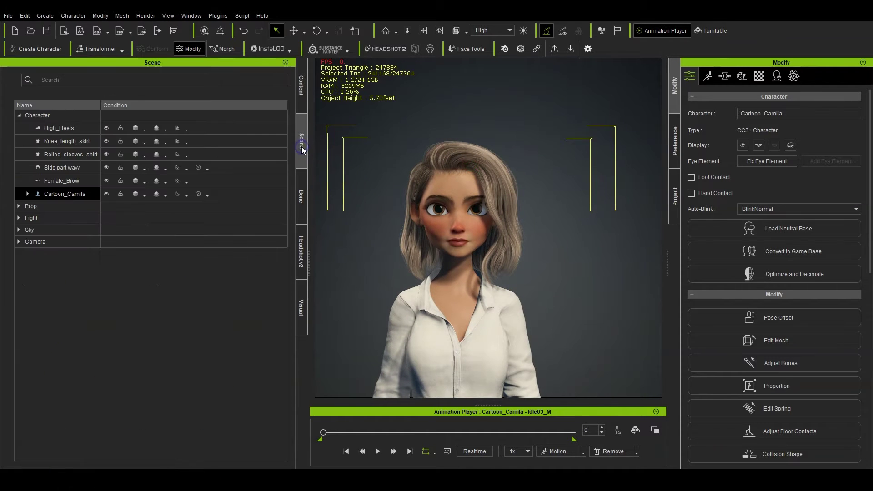
pyautogui.click(84, 168)
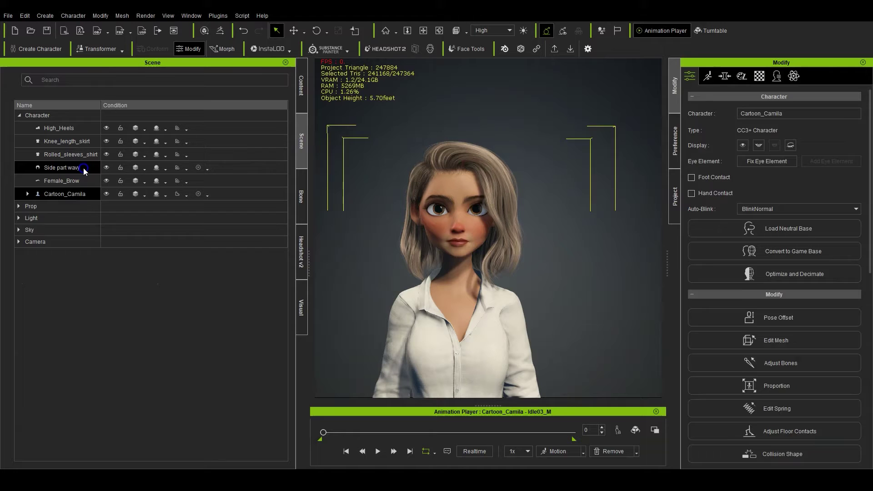
pyautogui.keyDown('alt'); pyautogui.moveTo(564, 244); pyautogui.dragTo(552, 232); pyautogui.keyUp('alt')
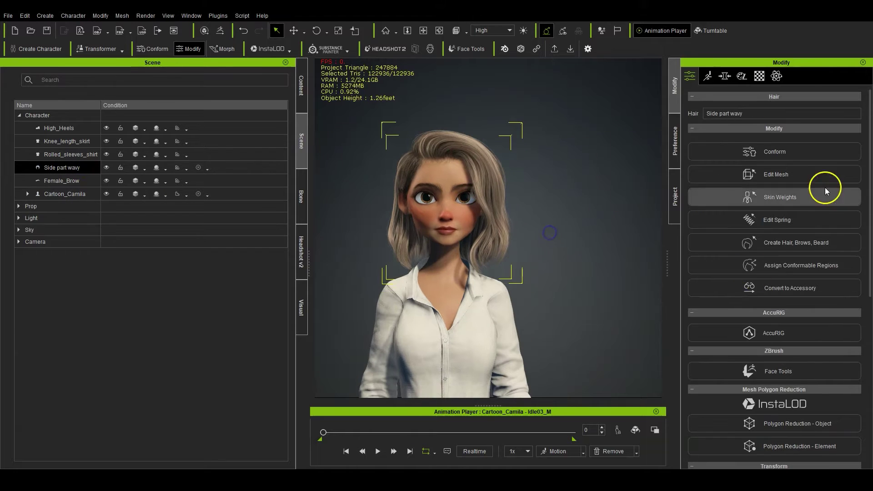
pyautogui.click(828, 295)
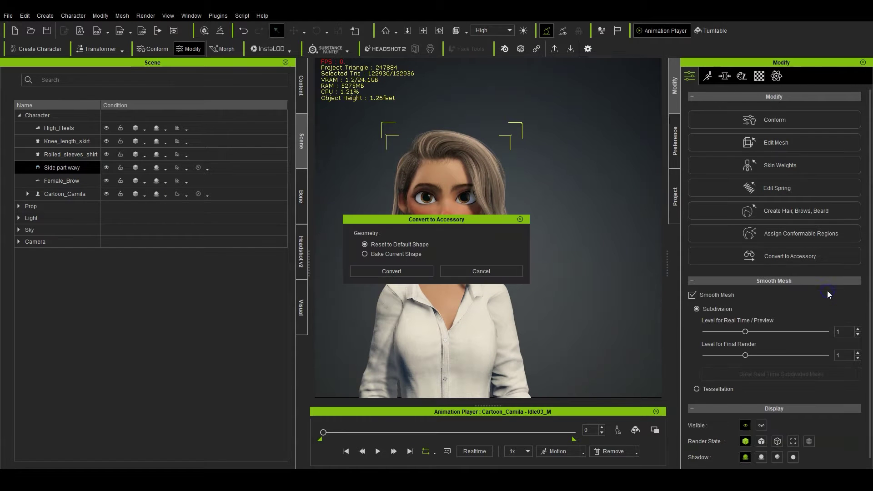
pyautogui.click(404, 257)
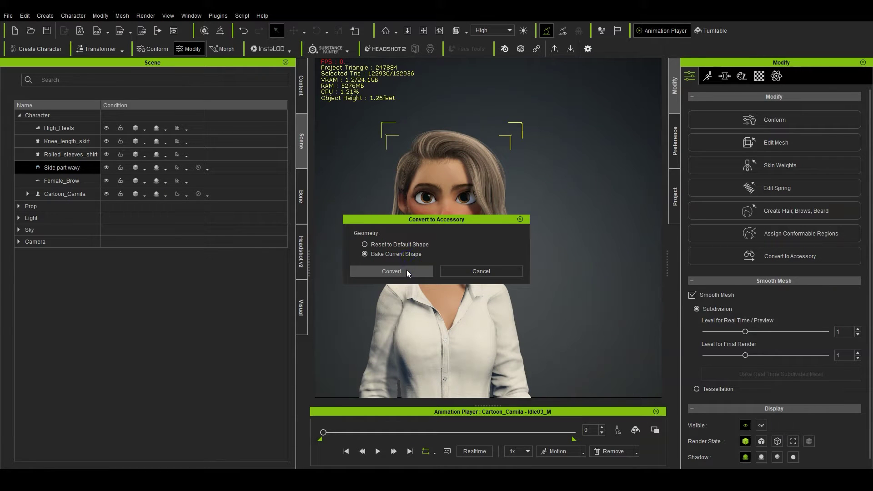
pyautogui.click(407, 271)
pyautogui.click(393, 206)
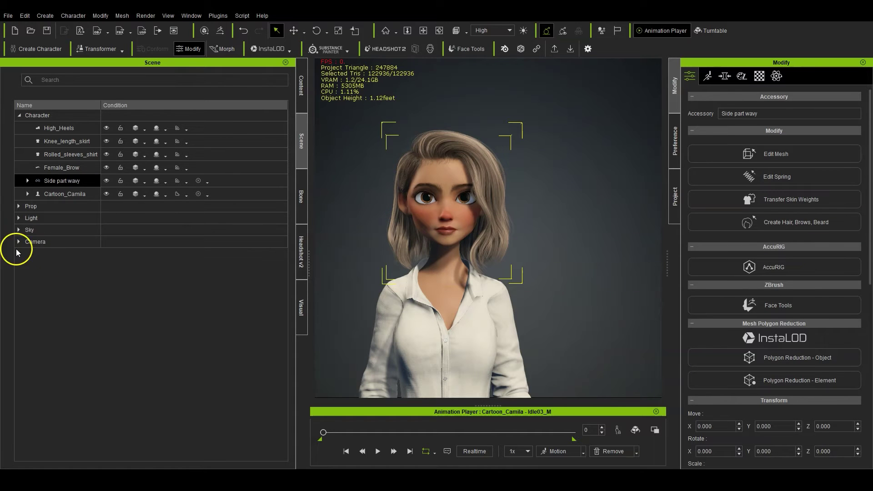
# Step: Detach the Side part wavy accessory from the CC_Base_Head bone
pyautogui.click(26, 181)
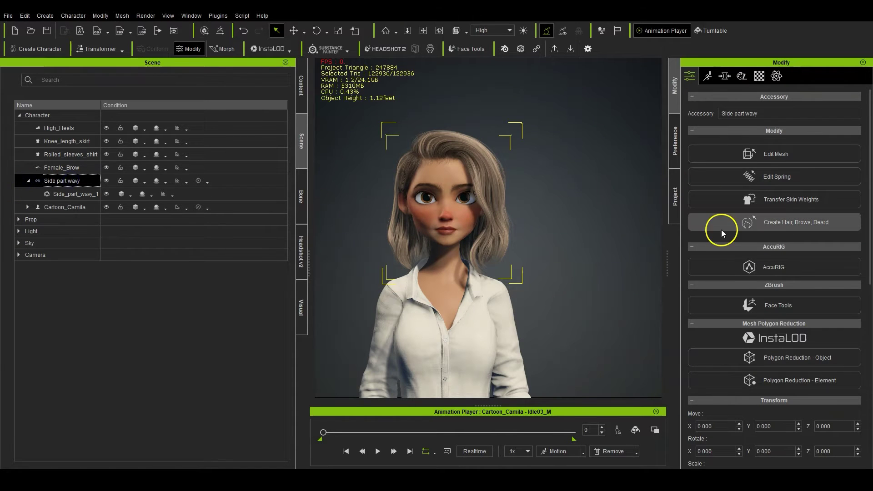
pyautogui.scroll(-5, 824, 357)
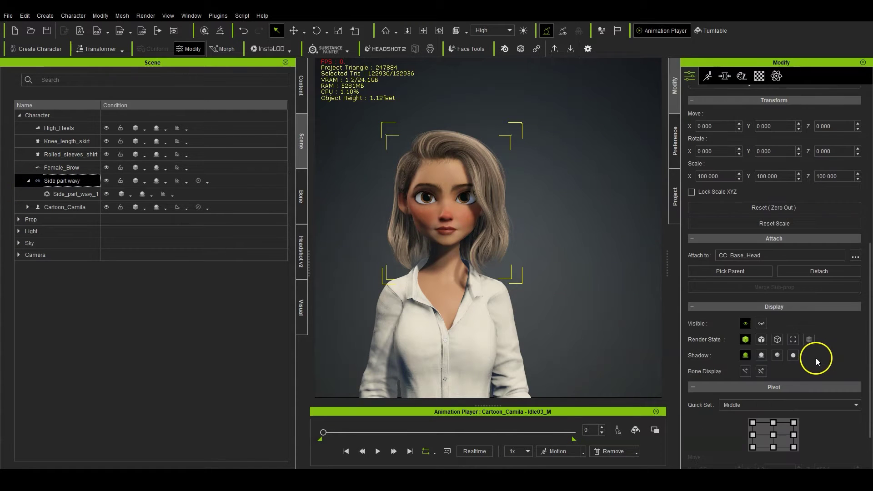
pyautogui.click(828, 273)
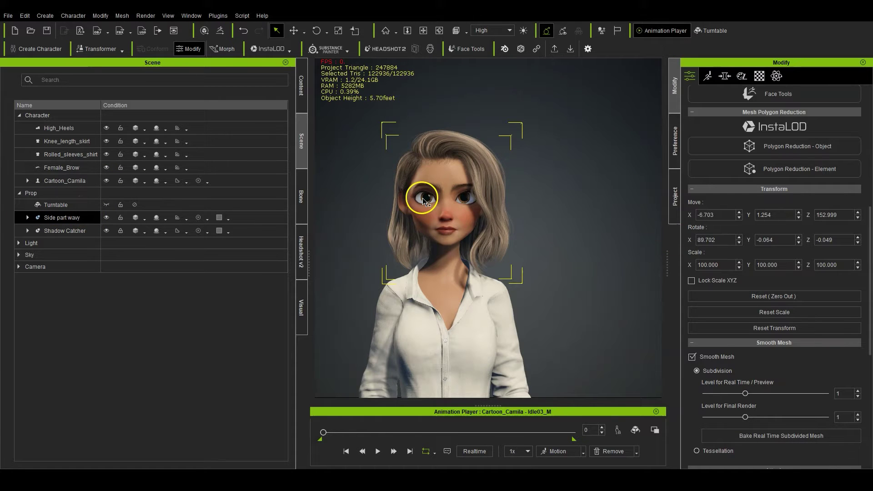
# Step: Make a copy of the Side part wavy prop beside the character's head and delete that copy
pyautogui.moveTo(419, 196); pyautogui.dragTo(424, 208, button='middle')
pyautogui.click(293, 30)
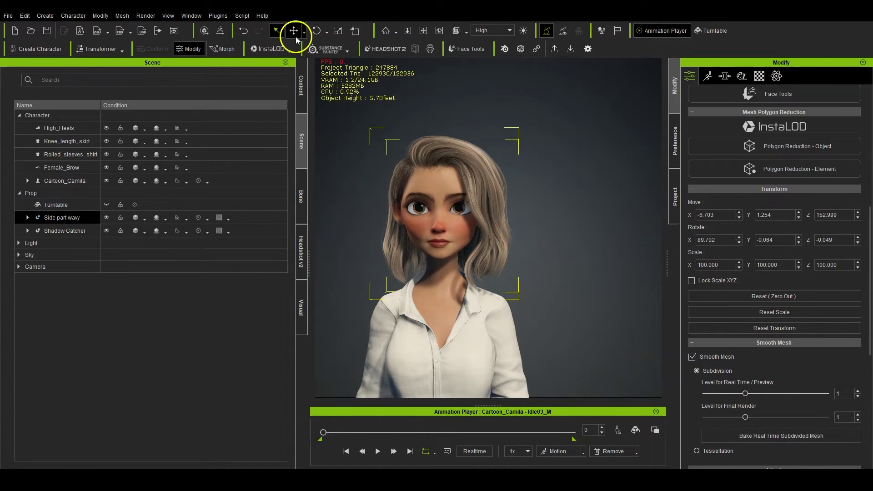
pyautogui.keyDown('shift'); pyautogui.moveTo(493, 234); pyautogui.dragTo(615, 234); pyautogui.keyUp('shift')
pyautogui.moveTo(610, 255); pyautogui.dragTo(590, 224, button='middle')
pyautogui.moveTo(590, 225)
pyautogui.mouseDown()
pyautogui.moveTo(542, 226)
pyautogui.moveTo(588, 227)
pyautogui.mouseUp()
pyautogui.moveTo(456, 251)
pyautogui.mouseDown(button='right')
pyautogui.moveTo(503, 245)
pyautogui.moveTo(508, 237)
pyautogui.mouseUp(button='right')
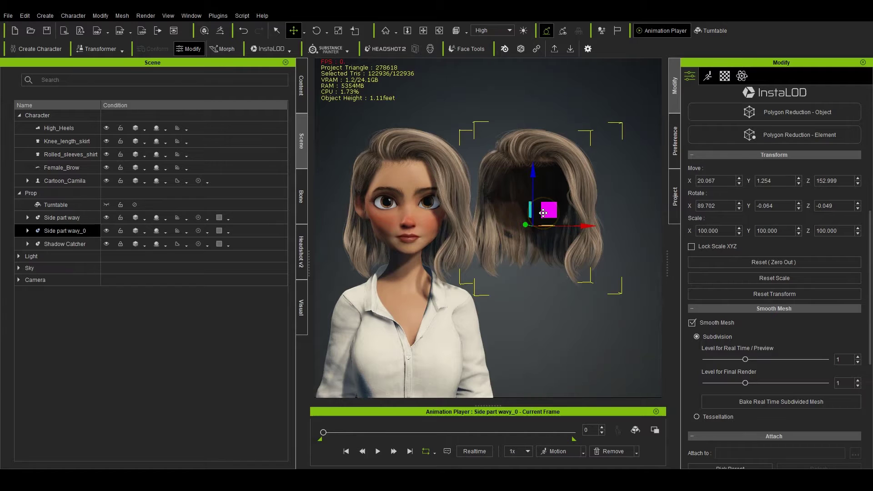
pyautogui.press('Delete')
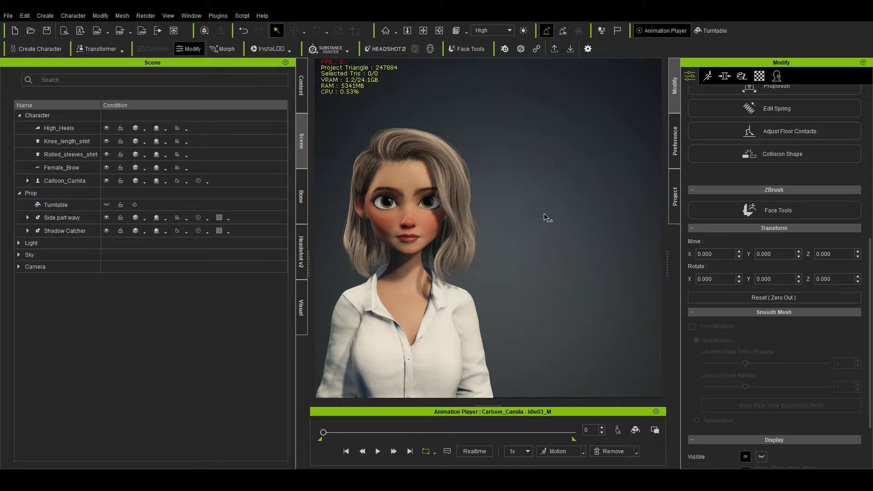
# Step: Start Edit Mesh on the Side part wavy prop in Element selection mode
pyautogui.moveTo(426, 243); pyautogui.dragTo(414, 218, button='right')
pyautogui.moveTo(415, 218); pyautogui.dragTo(455, 236, button='middle')
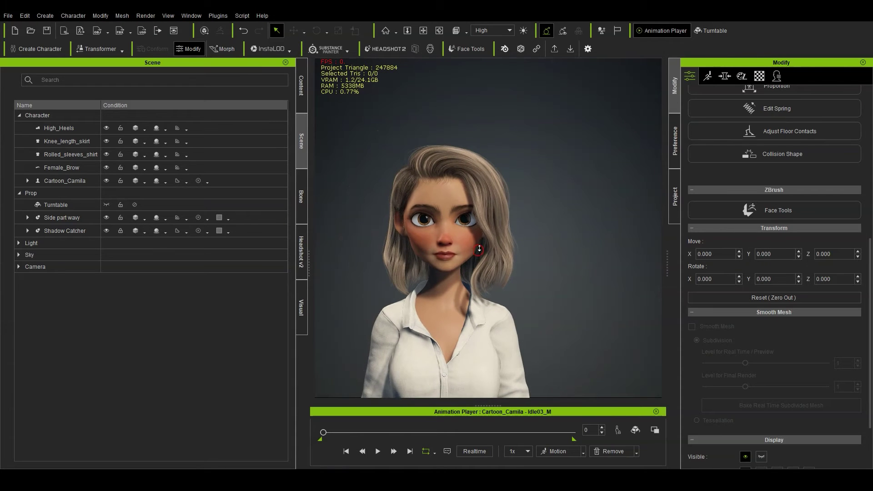
pyautogui.moveTo(479, 248); pyautogui.dragTo(482, 246, button='right')
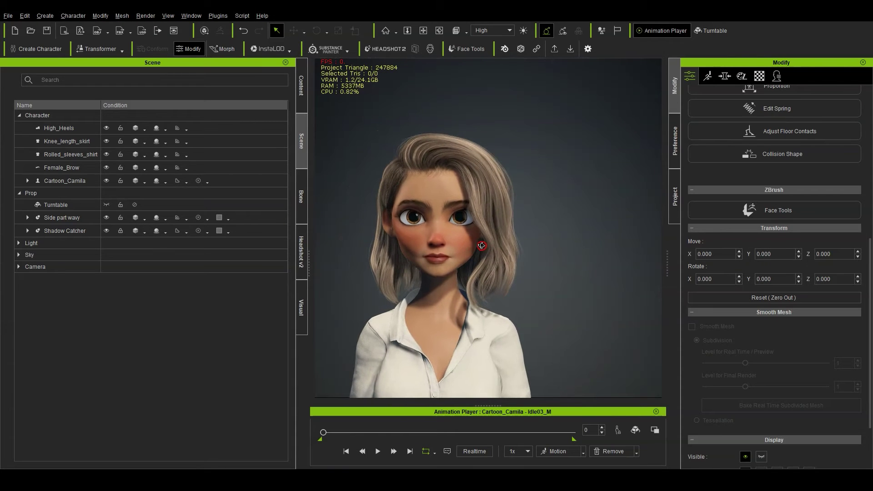
pyautogui.click(80, 217)
pyautogui.scroll(8, 725, 203)
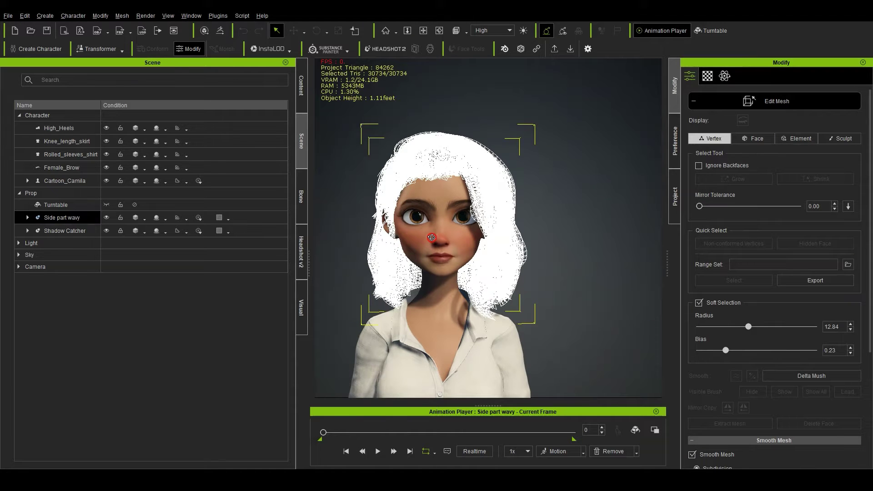
pyautogui.click(797, 139)
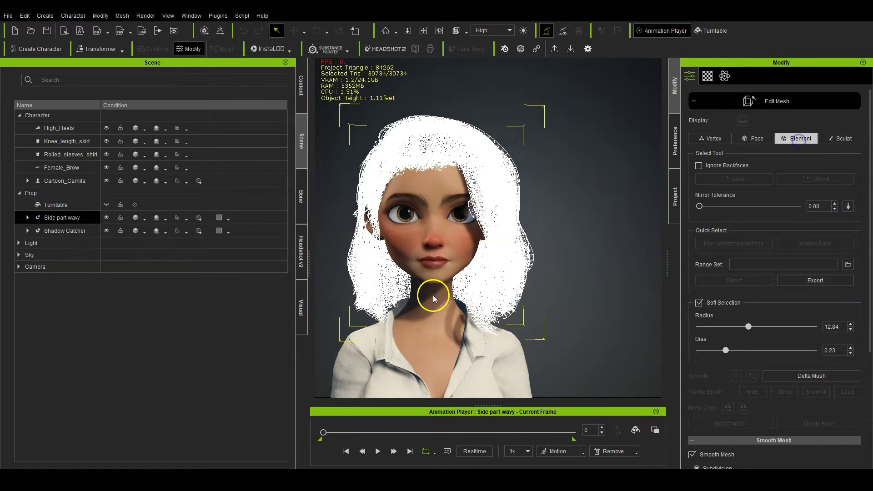
# Step: Select the hair elements hanging on the character's right side, excluding the strands above the forehead
pyautogui.moveTo(425, 282); pyautogui.dragTo(465, 293, button='middle')
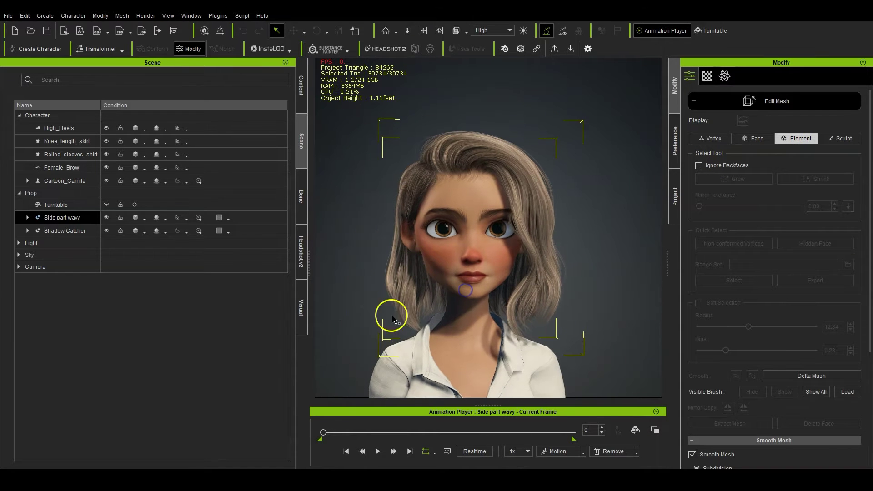
pyautogui.moveTo(362, 364); pyautogui.dragTo(463, 261)
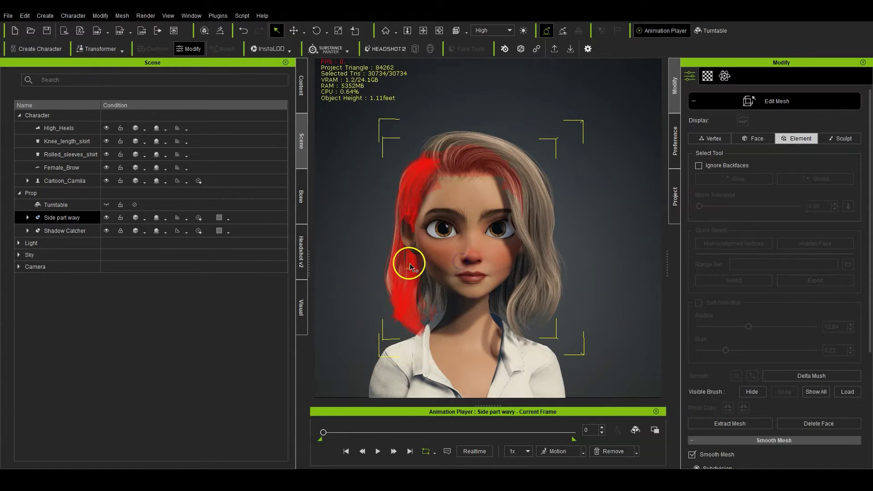
pyautogui.moveTo(386, 261); pyautogui.dragTo(390, 242, button='right')
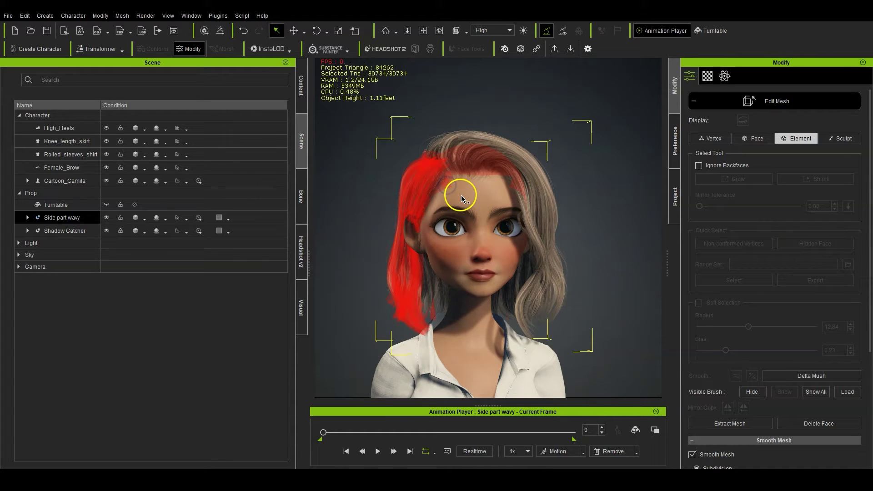
pyautogui.keyDown('ctrl'); pyautogui.click(450, 187); pyautogui.keyUp('ctrl')
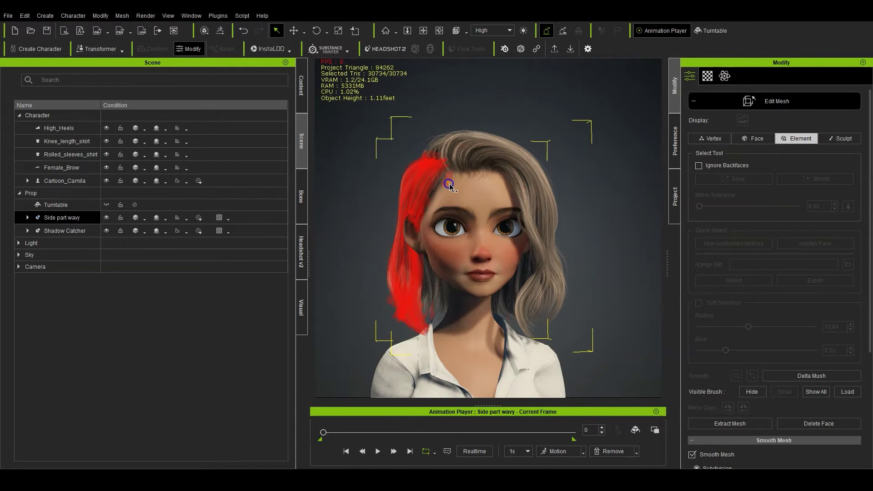
pyautogui.moveTo(484, 201)
pyautogui.mouseDown(button='right')
pyautogui.moveTo(502, 226)
pyautogui.moveTo(475, 209)
pyautogui.mouseUp(button='right')
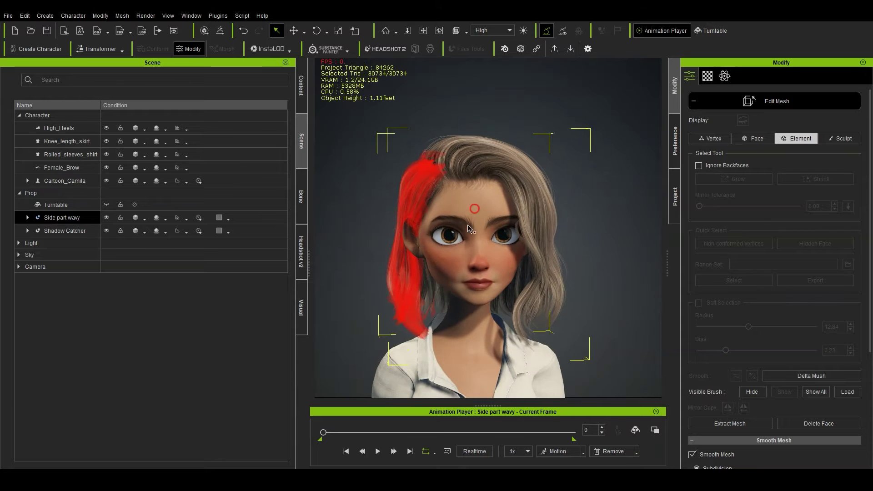
# Step: Try a smaller and a larger area selection of the hair elements on the character's right side
pyautogui.moveTo(344, 367); pyautogui.dragTo(392, 318)
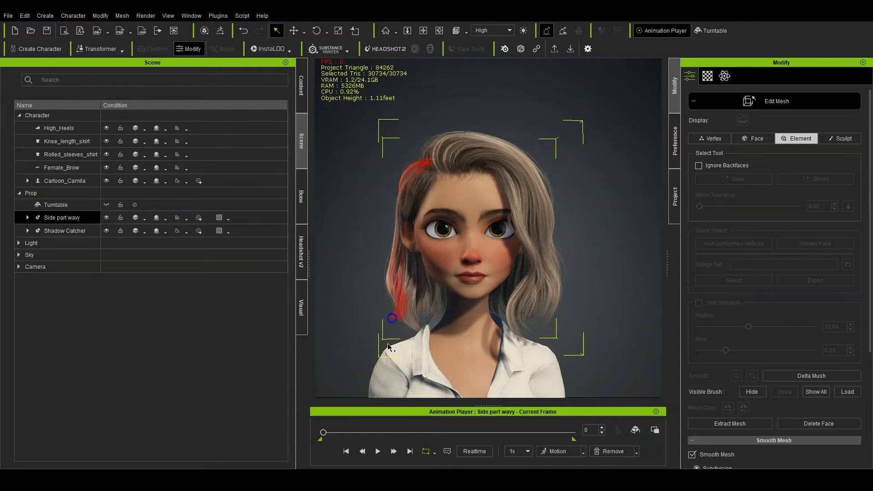
pyautogui.moveTo(347, 366); pyautogui.dragTo(453, 188)
pyautogui.moveTo(414, 261); pyautogui.dragTo(374, 264, button='right')
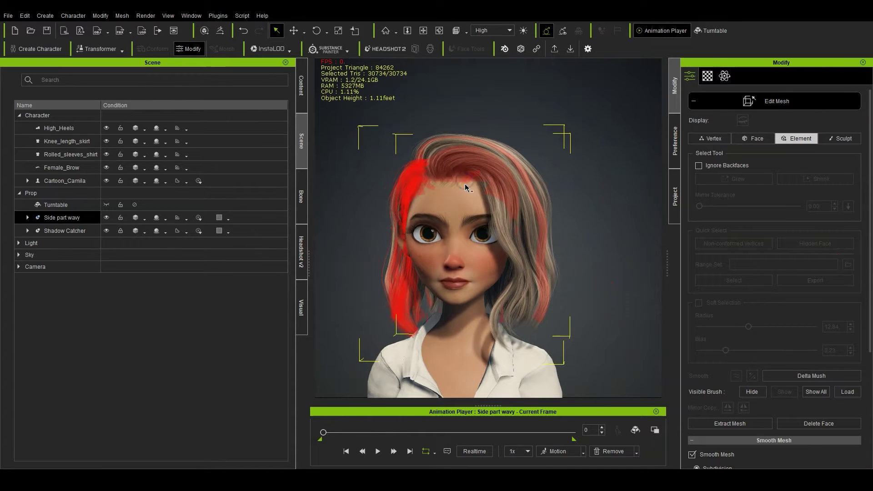
pyautogui.moveTo(440, 247); pyautogui.dragTo(457, 230, button='right')
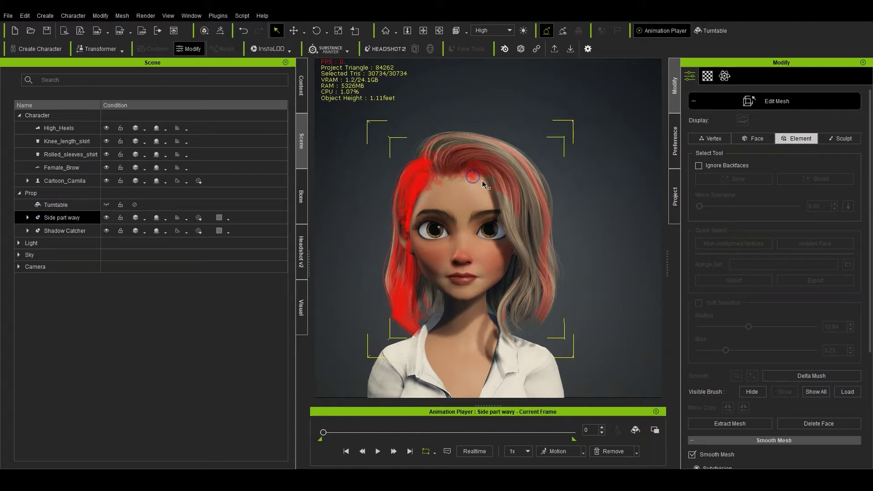
pyautogui.click(420, 279)
# Step: Select the hair elements on the character's right side without the forehead strands and delete their faces, accepting mesh triangulation
pyautogui.moveTo(340, 354); pyautogui.dragTo(429, 232)
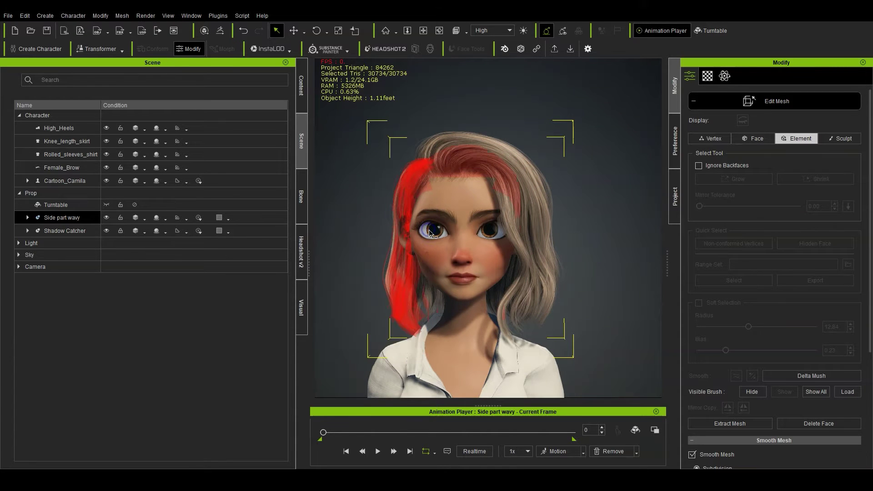
pyautogui.keyDown('ctrl'); pyautogui.click(430, 190); pyautogui.keyUp('ctrl')
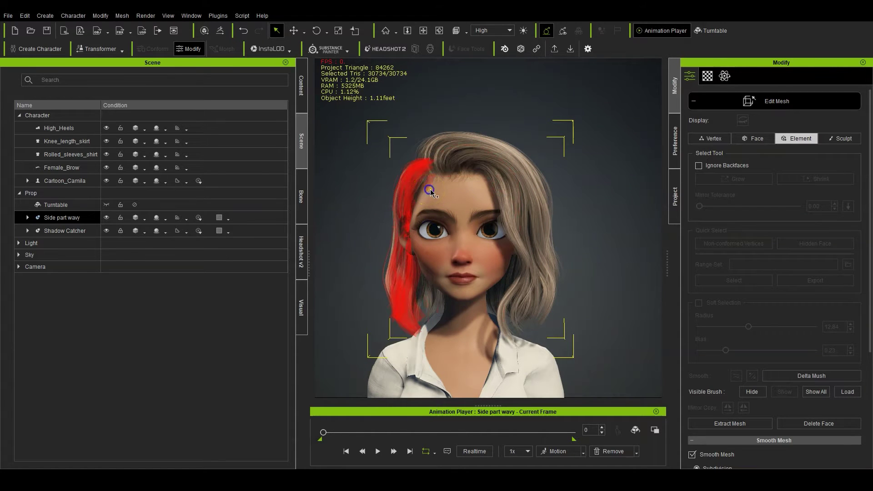
pyautogui.moveTo(490, 252); pyautogui.dragTo(552, 305, button='right')
pyautogui.click(820, 426)
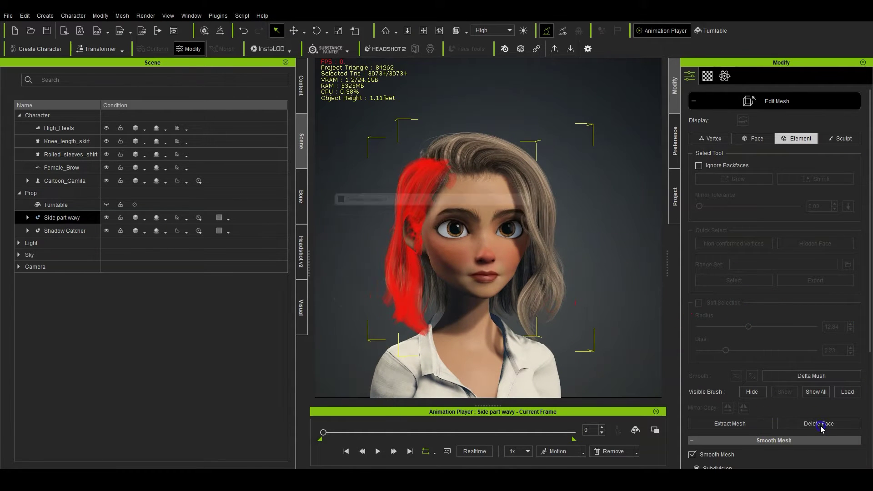
pyautogui.click(430, 258)
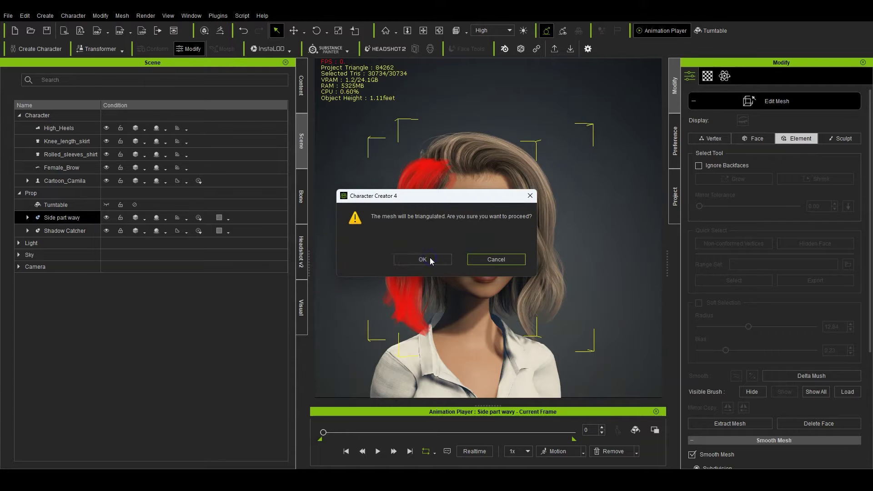
pyautogui.click(429, 257)
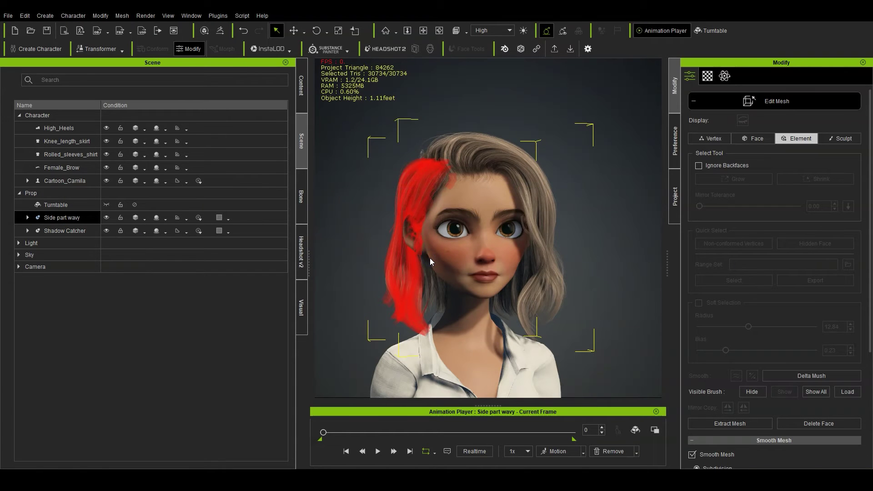
pyautogui.moveTo(430, 258); pyautogui.dragTo(377, 184, button='right')
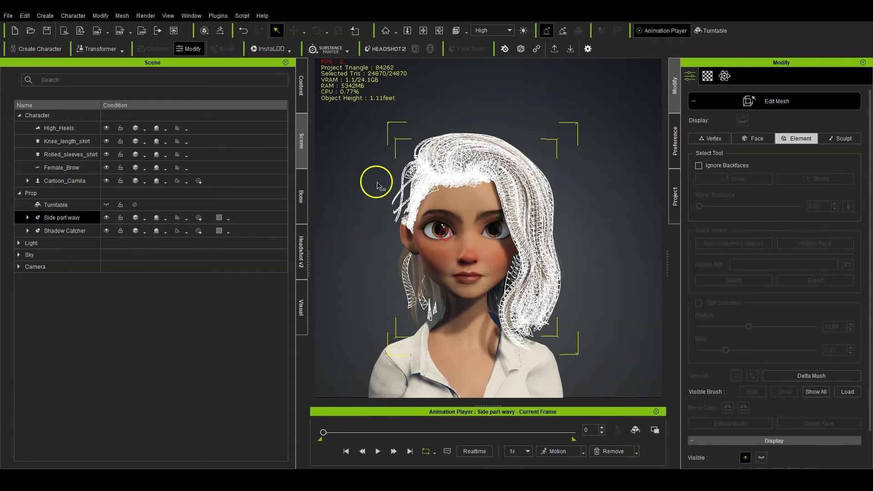
# Step: Select the loose hair elements above the ear on the character's right side and delete their faces
pyautogui.moveTo(375, 174); pyautogui.dragTo(416, 221)
pyautogui.moveTo(438, 235); pyautogui.dragTo(395, 202, button='right')
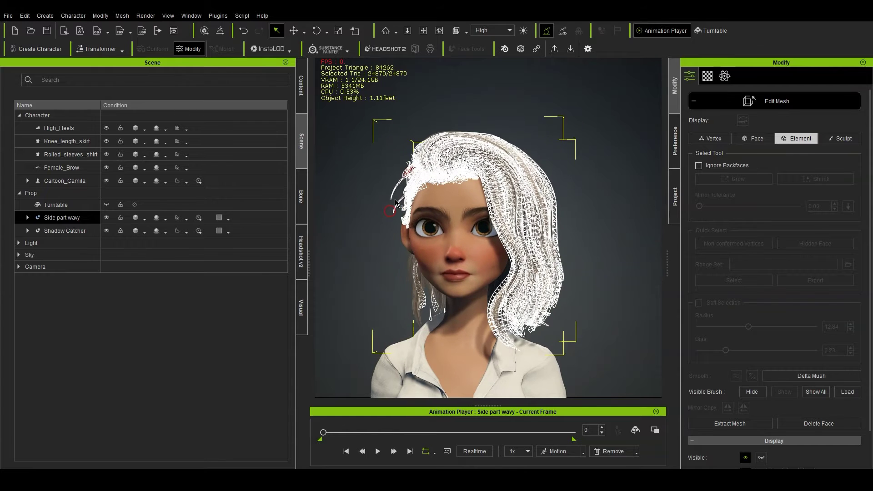
pyautogui.moveTo(372, 176); pyautogui.dragTo(408, 235)
pyautogui.moveTo(415, 321); pyautogui.dragTo(435, 302)
pyautogui.click(817, 423)
pyautogui.click(450, 255)
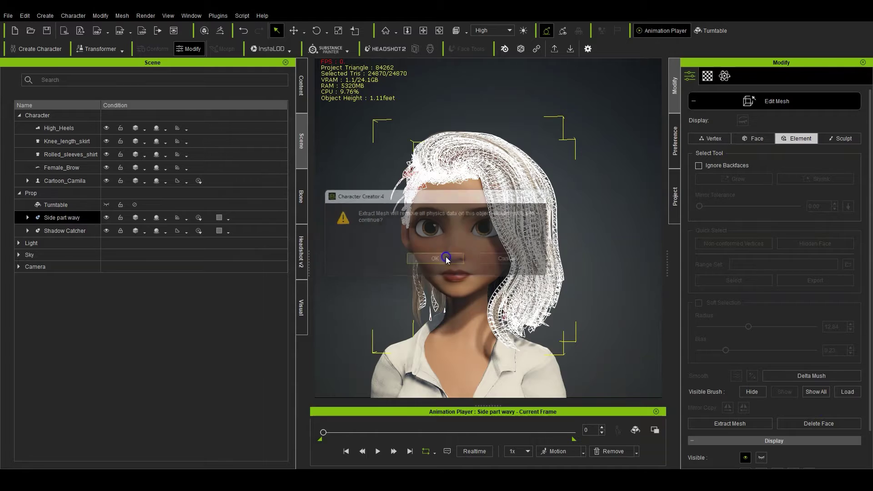
# Step: Select the strands still hanging beside the neck below the character's right ear and delete their faces
pyautogui.moveTo(425, 253)
pyautogui.mouseDown(button='right')
pyautogui.moveTo(571, 308)
pyautogui.moveTo(419, 268)
pyautogui.mouseUp(button='right')
pyautogui.moveTo(371, 263); pyautogui.dragTo(458, 336)
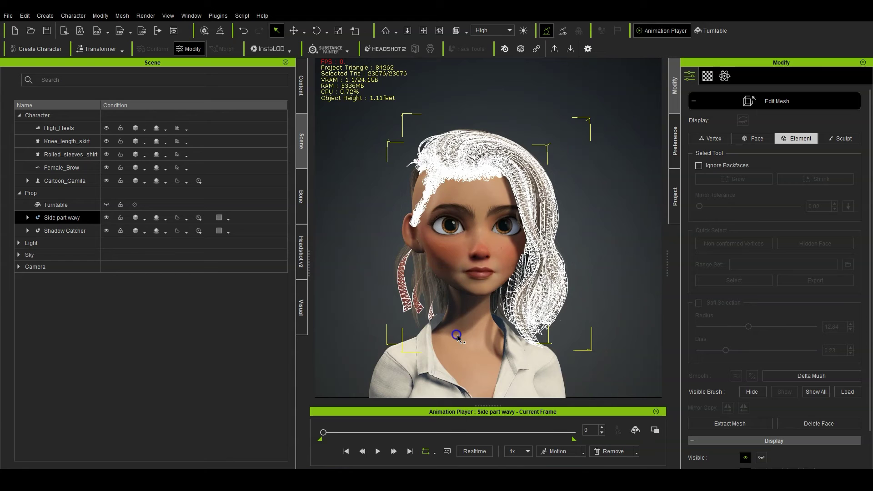
pyautogui.click(841, 428)
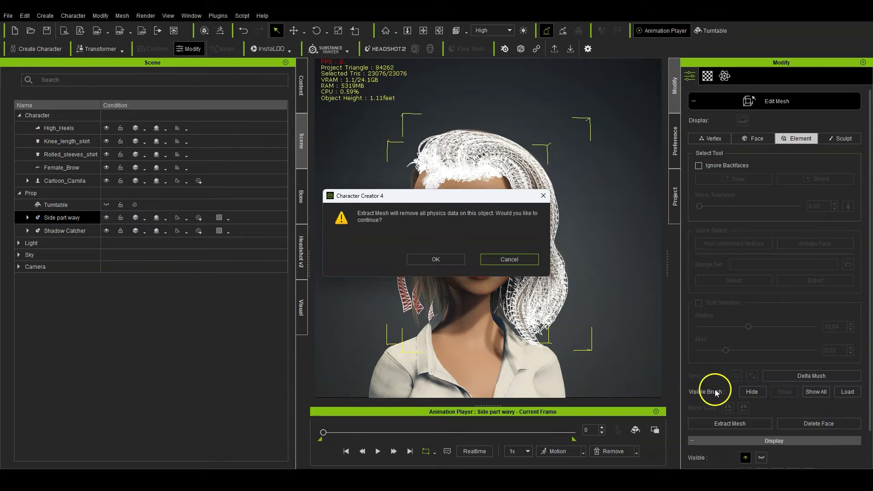
pyautogui.click(436, 258)
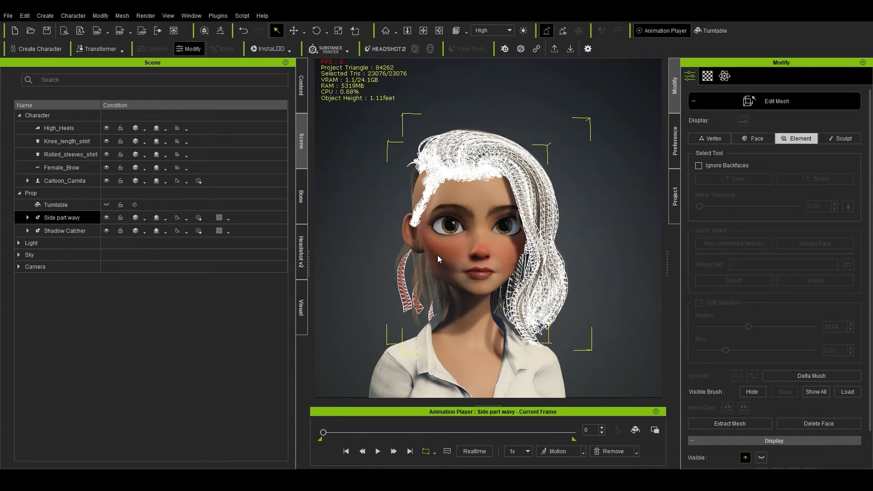
# Step: Select the short temple hair elements in front of the character's right ear and delete their faces
pyautogui.keyDown('alt'); pyautogui.moveTo(388, 252); pyautogui.dragTo(424, 175); pyautogui.keyUp('alt')
pyautogui.keyDown('alt'); pyautogui.moveTo(417, 239); pyautogui.dragTo(416, 276, button='right'); pyautogui.keyUp('alt')
pyautogui.scroll(2, 415, 275)
pyautogui.moveTo(370, 275); pyautogui.dragTo(406, 181)
pyautogui.moveTo(427, 248); pyautogui.dragTo(449, 240, button='right')
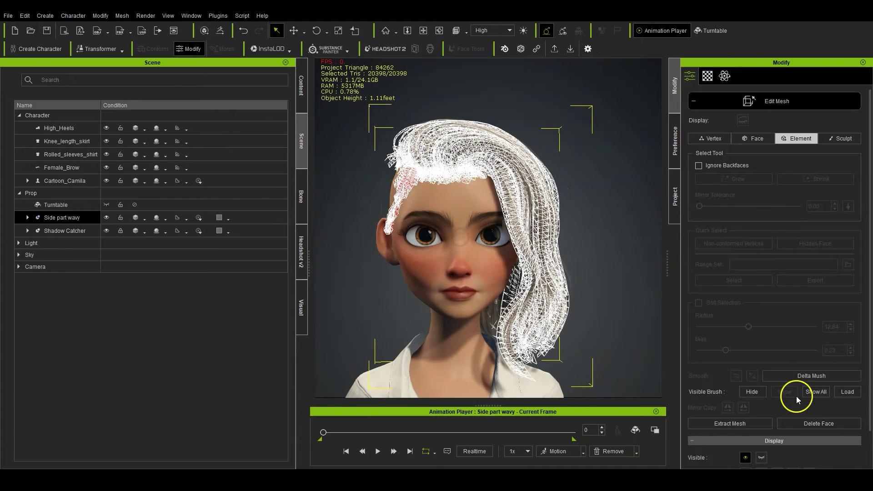
pyautogui.click(813, 420)
pyautogui.click(437, 260)
# Step: Select all the remaining hair elements, scale them narrower along X and shift them slightly toward the character's left side
pyautogui.moveTo(394, 269); pyautogui.dragTo(871, 272, button='right')
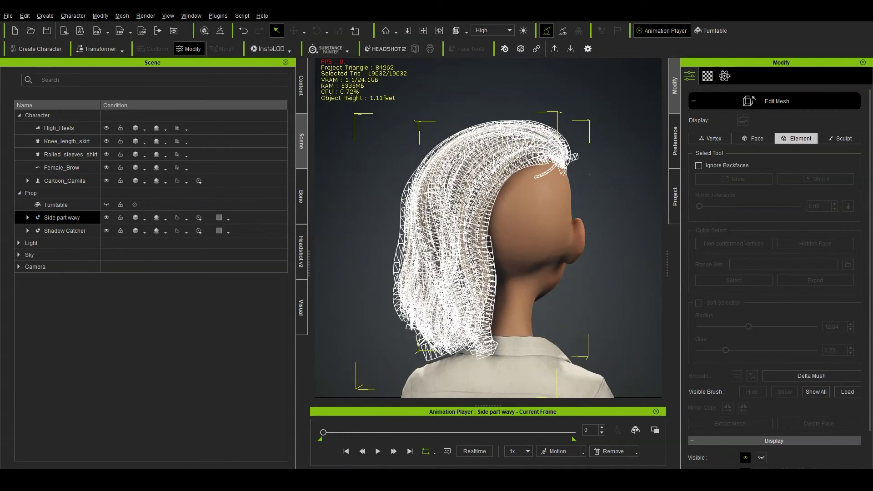
pyautogui.moveTo(445, 206); pyautogui.dragTo(179, 231, button='right')
pyautogui.moveTo(451, 220); pyautogui.dragTo(519, 279, button='right')
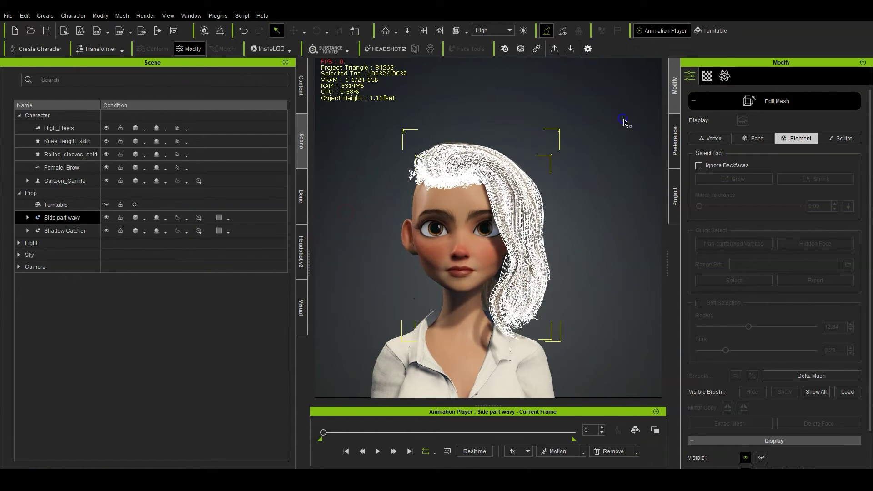
pyautogui.moveTo(623, 119); pyautogui.dragTo(333, 394)
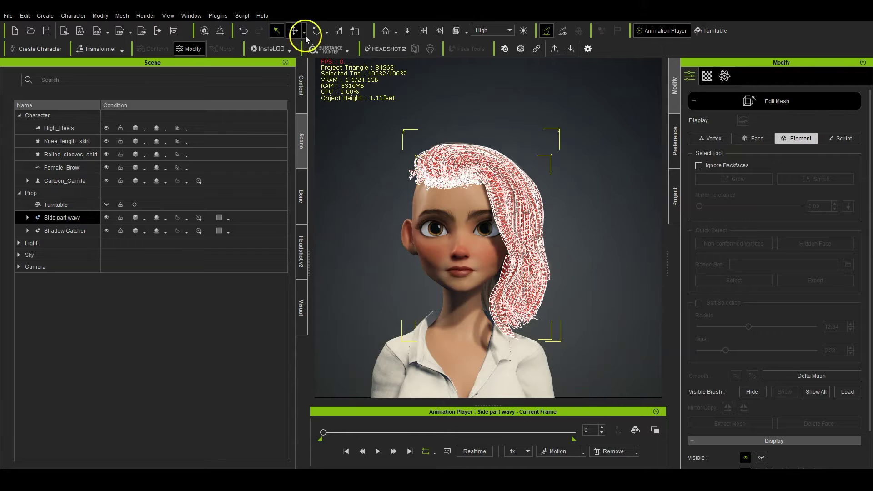
pyautogui.press('r')
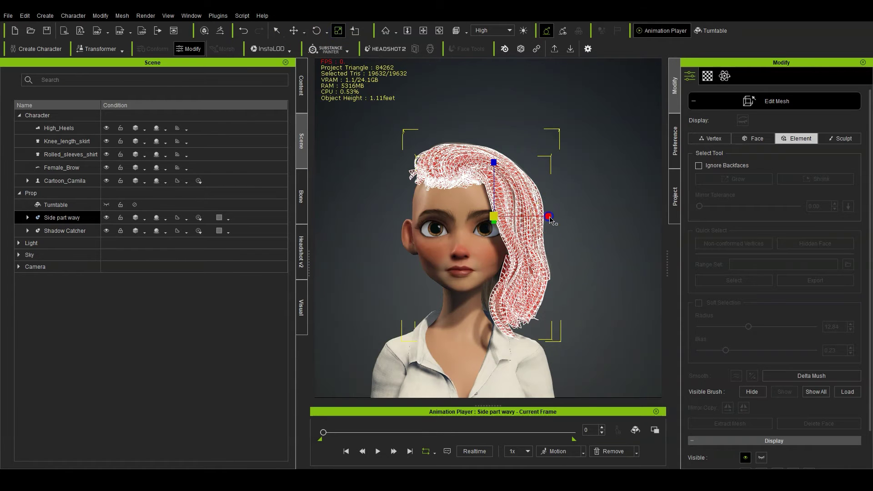
pyautogui.moveTo(550, 217); pyautogui.dragTo(511, 208)
pyautogui.click(383, 51)
pyautogui.click(298, 29)
pyautogui.click(338, 30)
pyautogui.click(295, 30)
pyautogui.moveTo(511, 207); pyautogui.dragTo(488, 260, button='right')
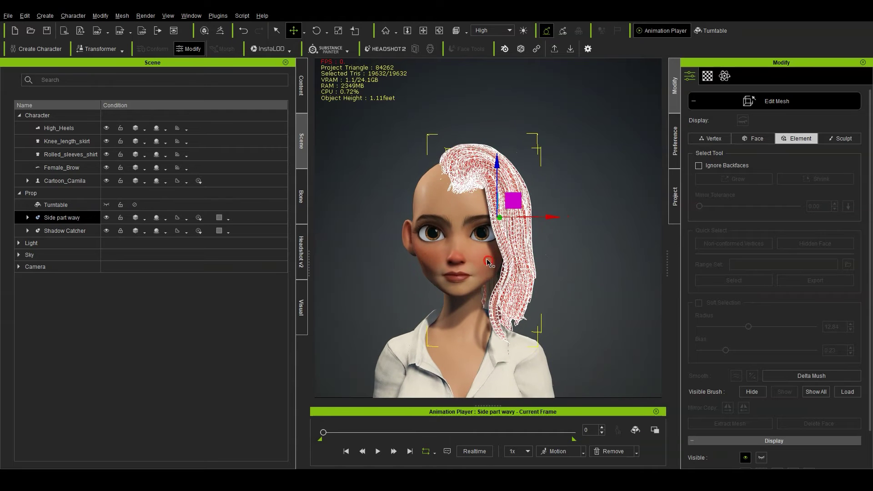
# Step: In Vertex mode with soft selection at bias 0.76, select the hair over the top of the head and nudge it outward along X
pyautogui.click(398, 123)
pyautogui.moveTo(395, 135); pyautogui.dragTo(460, 207)
pyautogui.moveTo(731, 351); pyautogui.dragTo(790, 359)
pyautogui.moveTo(401, 131); pyautogui.dragTo(468, 207)
pyautogui.click(294, 31)
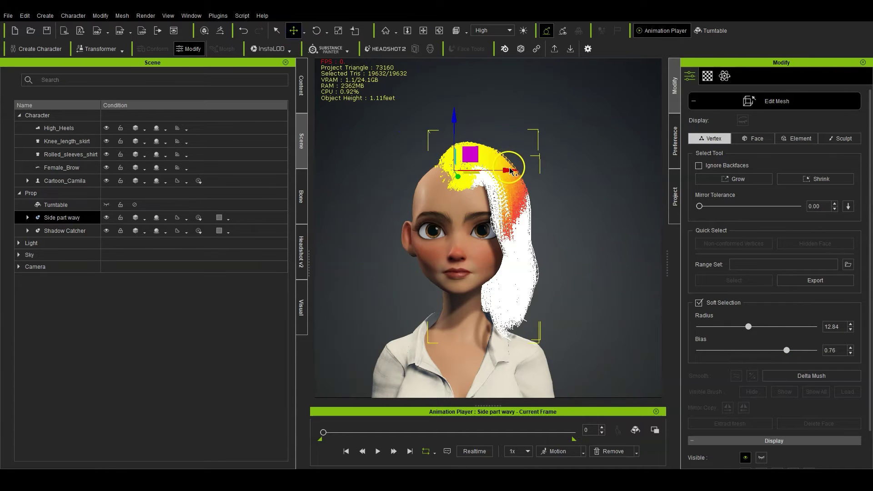
pyautogui.moveTo(511, 171); pyautogui.dragTo(514, 171)
pyautogui.moveTo(403, 142); pyautogui.dragTo(494, 223)
pyautogui.scroll(3, 540, 230)
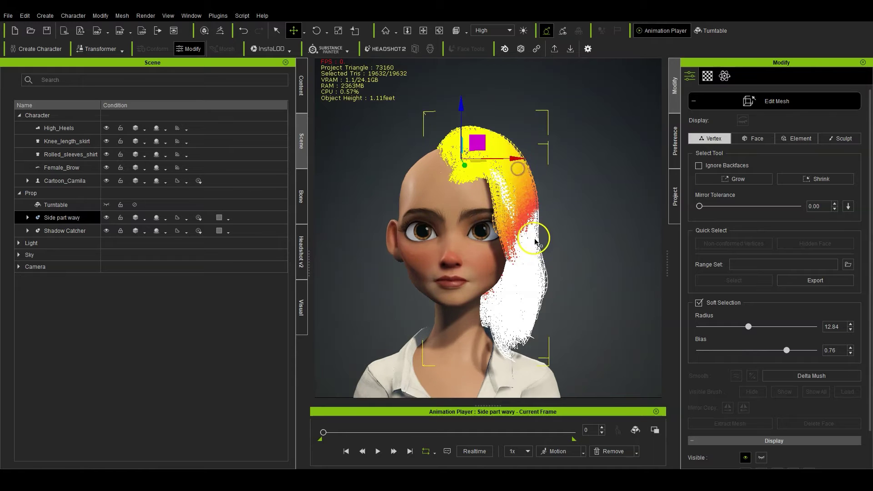
# Step: In Element mode, select one outer strand on the character's left side and move it slightly up and inward
pyautogui.click(802, 139)
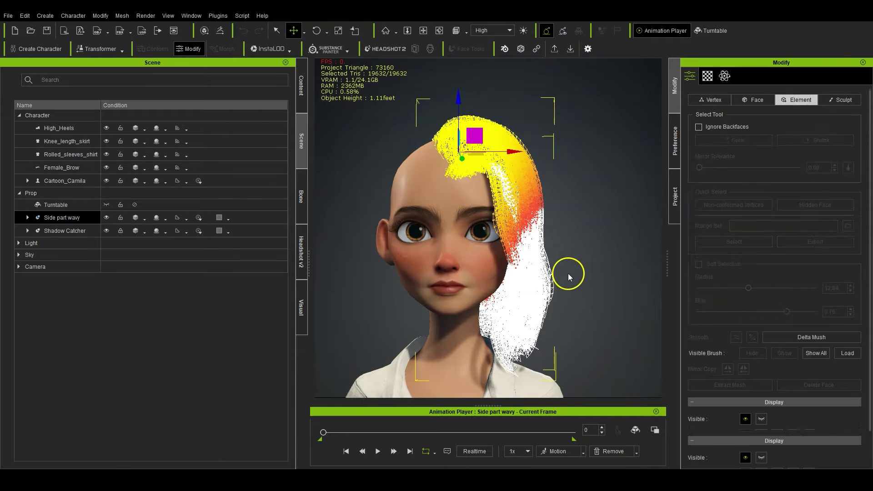
pyautogui.scroll(4, 569, 273)
pyautogui.click(569, 252)
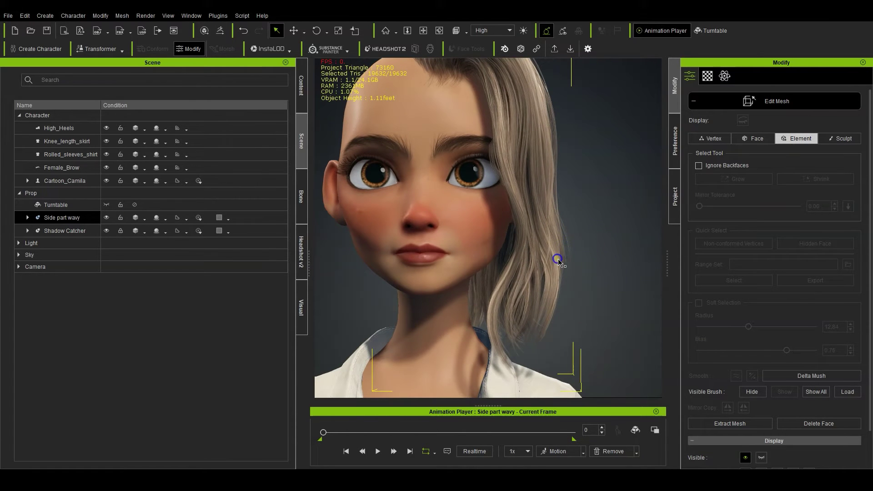
pyautogui.click(293, 30)
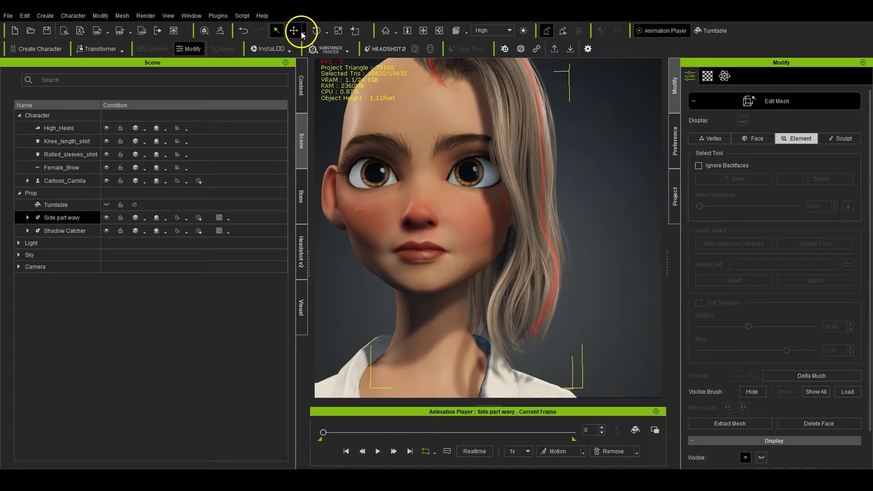
pyautogui.moveTo(545, 131); pyautogui.dragTo(532, 130, button='right')
pyautogui.moveTo(532, 132); pyautogui.dragTo(536, 128)
pyautogui.moveTo(537, 131); pyautogui.dragTo(464, 177, button='right')
pyautogui.scroll(-3, 511, 165)
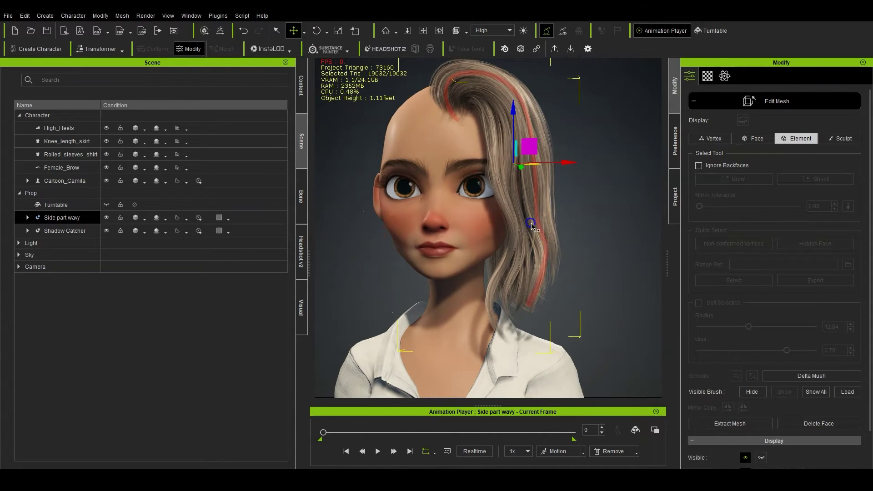
pyautogui.moveTo(529, 145); pyautogui.dragTo(527, 136)
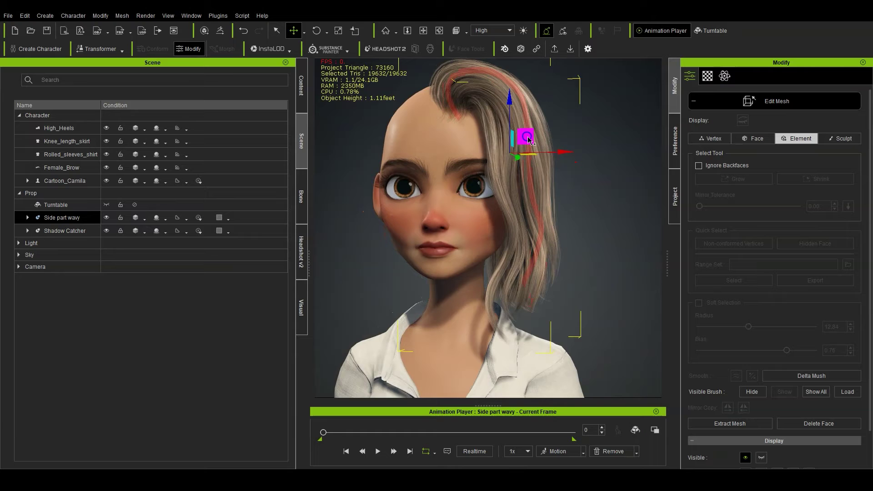
# Step: Select the front strand hanging beside the character's face and leave Edit Mesh
pyautogui.moveTo(528, 136); pyautogui.dragTo(572, 220, button='right')
pyautogui.click(490, 297)
pyautogui.click(486, 287)
pyautogui.moveTo(486, 288); pyautogui.dragTo(480, 234, button='right')
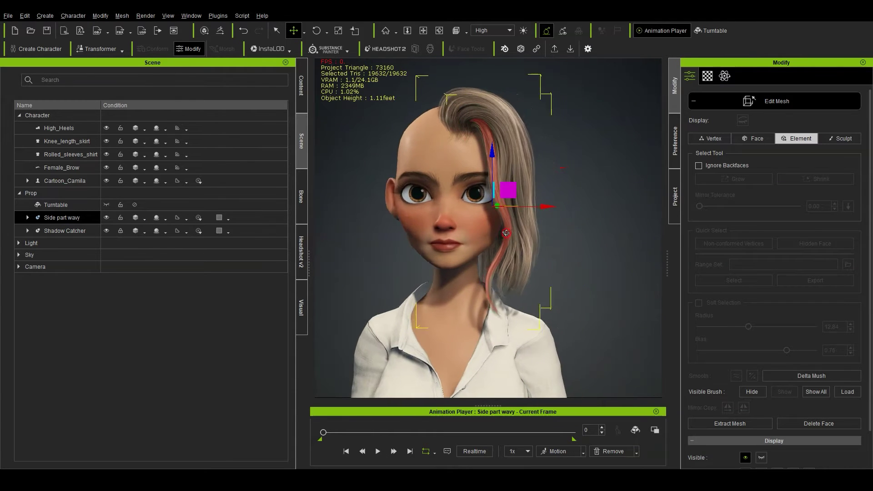
pyautogui.scroll(-2, 523, 202)
pyautogui.moveTo(524, 205); pyautogui.dragTo(661, 107, button='right')
pyautogui.click(692, 104)
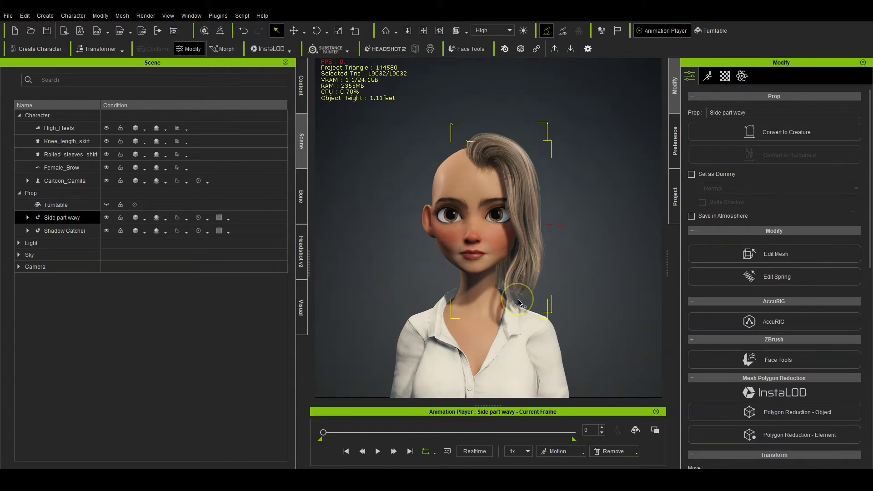
# Step: Try duplicating the Side part wavy prop toward the bald side of the head and scaling the copy, and remove it
pyautogui.moveTo(605, 279)
pyautogui.mouseDown(button='right')
pyautogui.moveTo(260, 240)
pyautogui.moveTo(601, 264)
pyautogui.mouseUp(button='right')
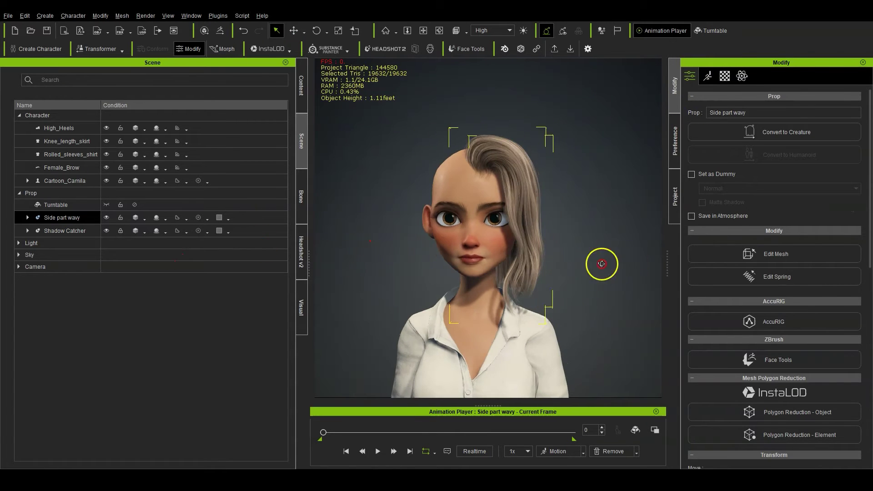
pyautogui.click(485, 231)
pyautogui.click(64, 217)
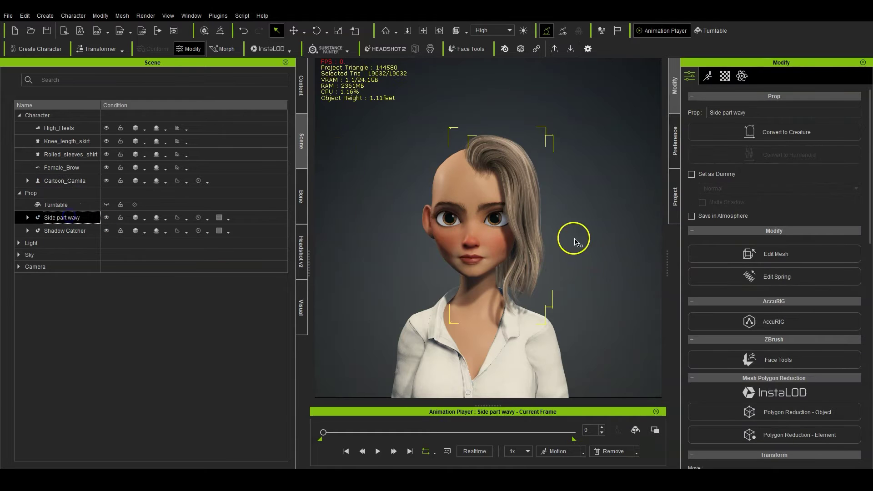
pyautogui.click(294, 31)
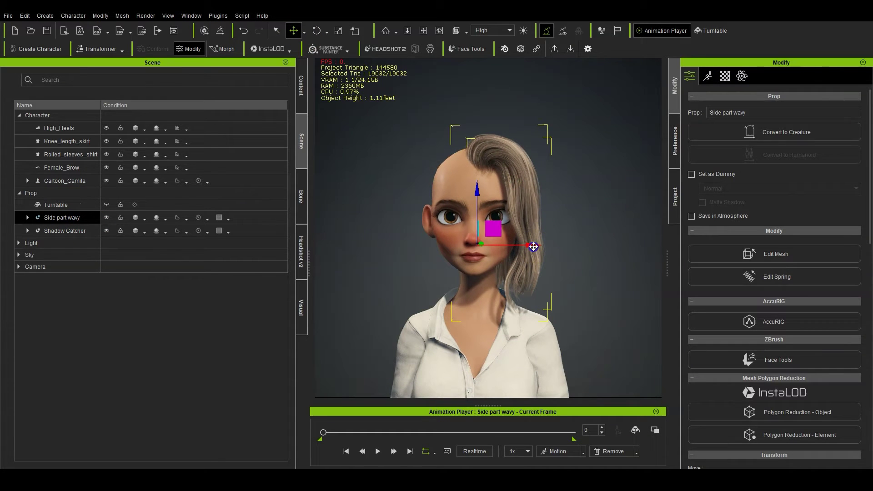
pyautogui.keyDown('shift'); pyautogui.moveTo(533, 246); pyautogui.dragTo(439, 245); pyautogui.keyUp('shift')
pyautogui.click(338, 31)
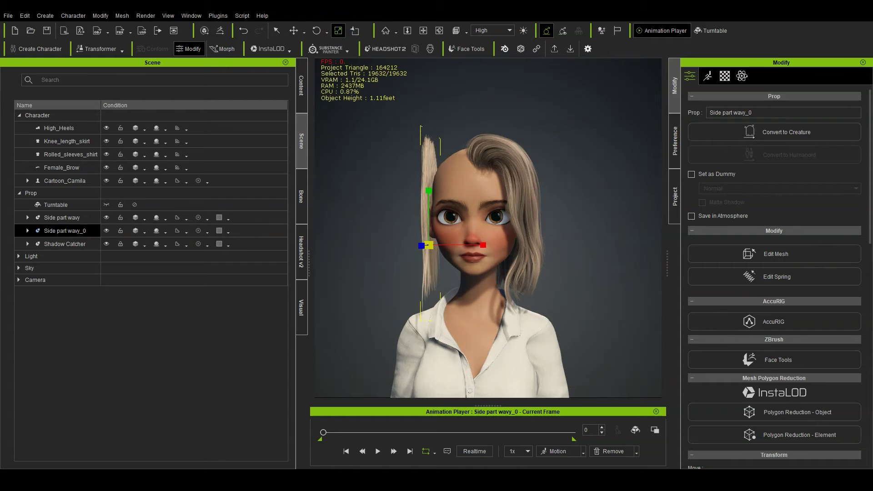
pyautogui.hotkey('ctrl', 'z')
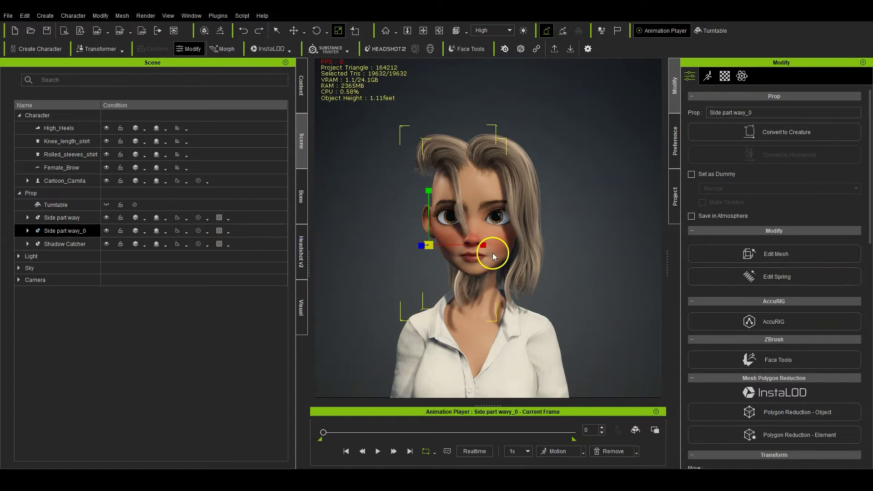
pyautogui.press('Delete')
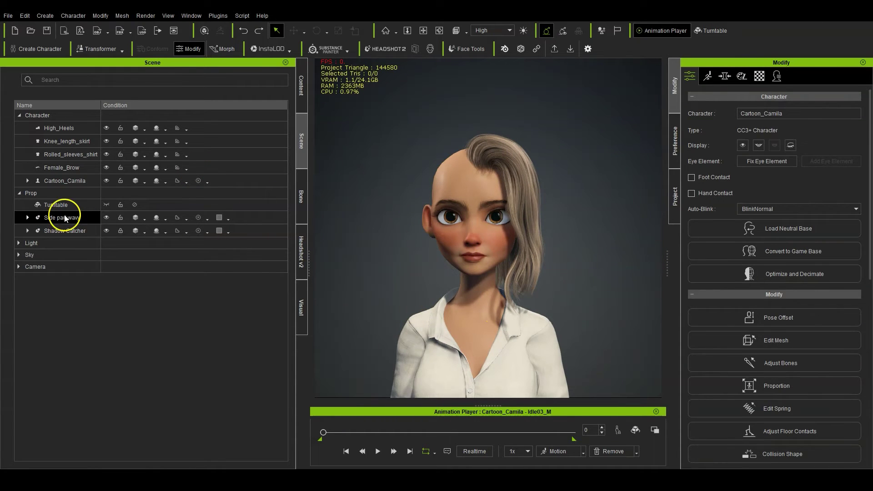
# Step: Duplicate the Side part wavy prop with a very small offset along X
pyautogui.click(65, 218)
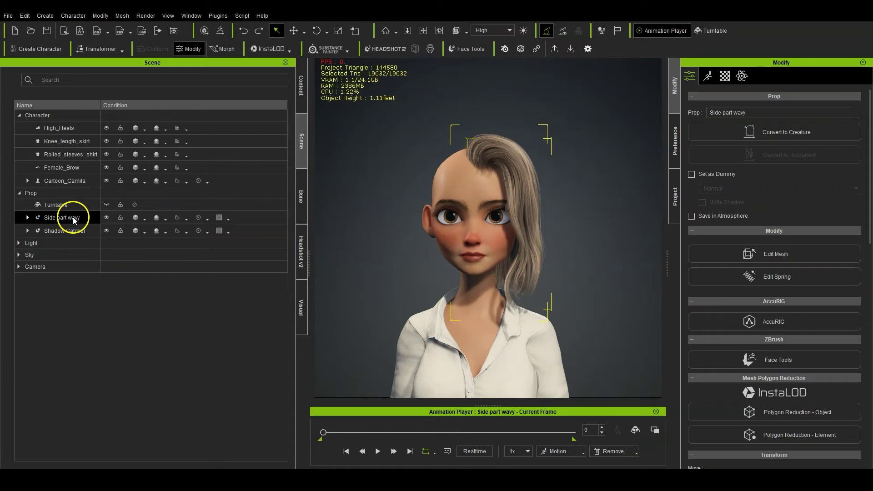
pyautogui.click(295, 31)
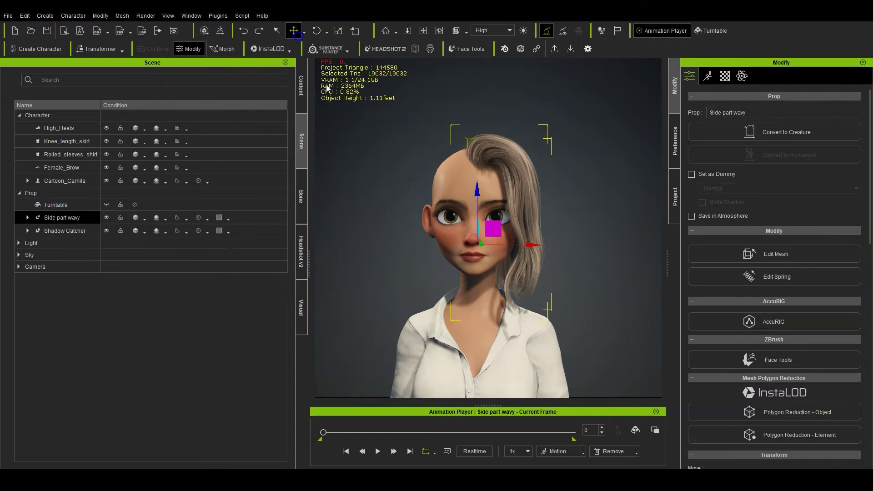
pyautogui.moveTo(531, 246)
pyautogui.keyDown('ctrl'); pyautogui.mouseDown()
pyautogui.moveTo(510, 246)
pyautogui.moveTo(528, 245)
pyautogui.mouseUp(); pyautogui.keyUp('ctrl')
# Step: Attach the duplicated hair prop to the character's head by picking it as the parent
pyautogui.scroll(-2, 840, 383)
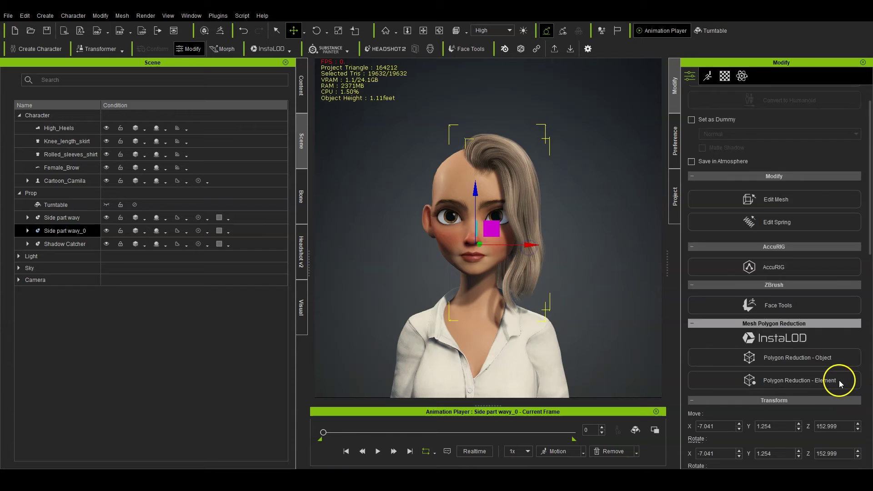
pyautogui.scroll(-10, 840, 383)
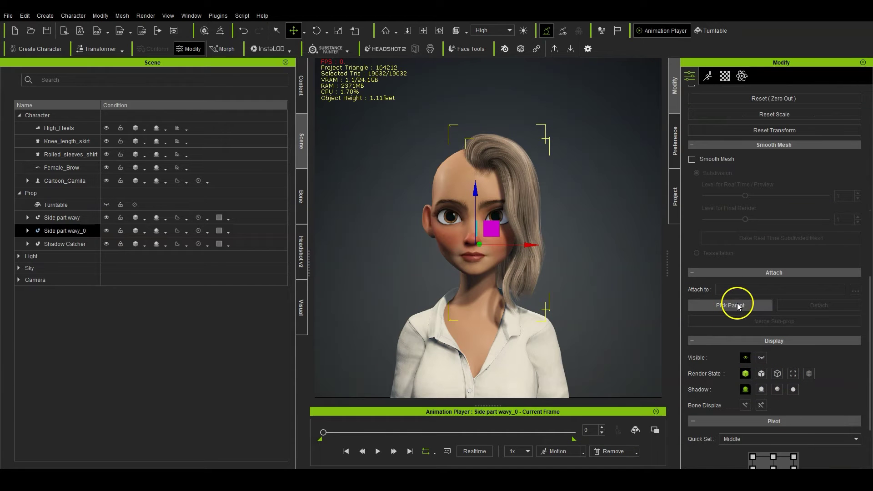
pyautogui.click(737, 306)
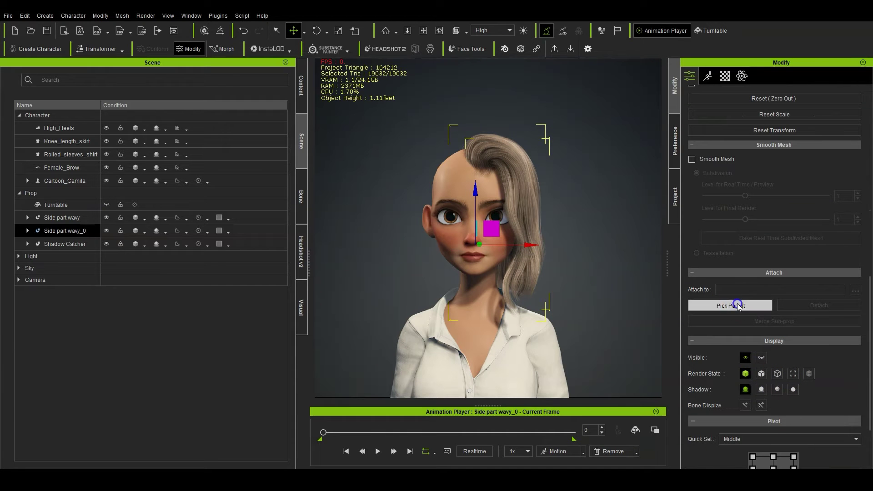
pyautogui.click(473, 201)
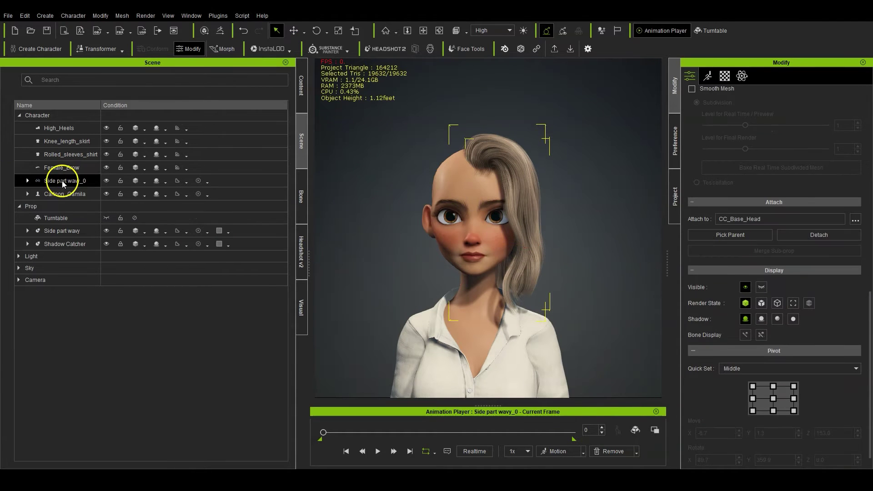
# Step: Turn the attached Side part wavy_0 accessory into hair using the Base/All hair template
pyautogui.scroll(3, 536, 309)
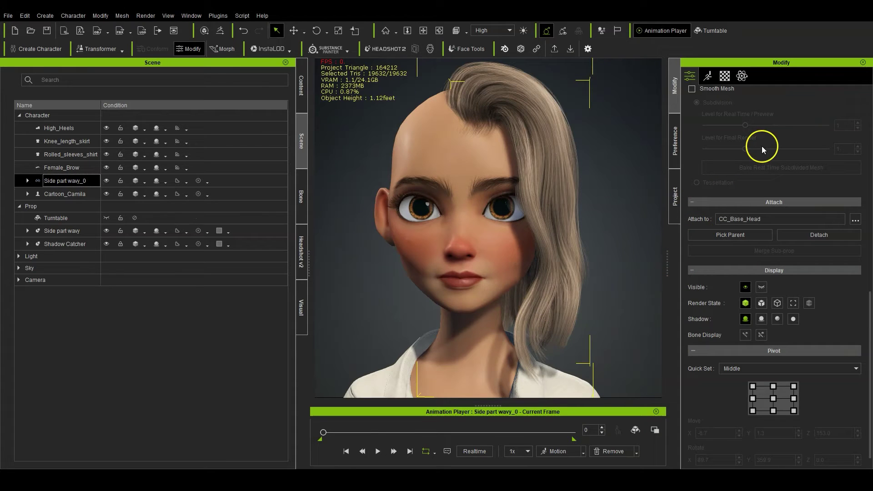
pyautogui.scroll(-2, 476, 226)
pyautogui.scroll(10, 774, 177)
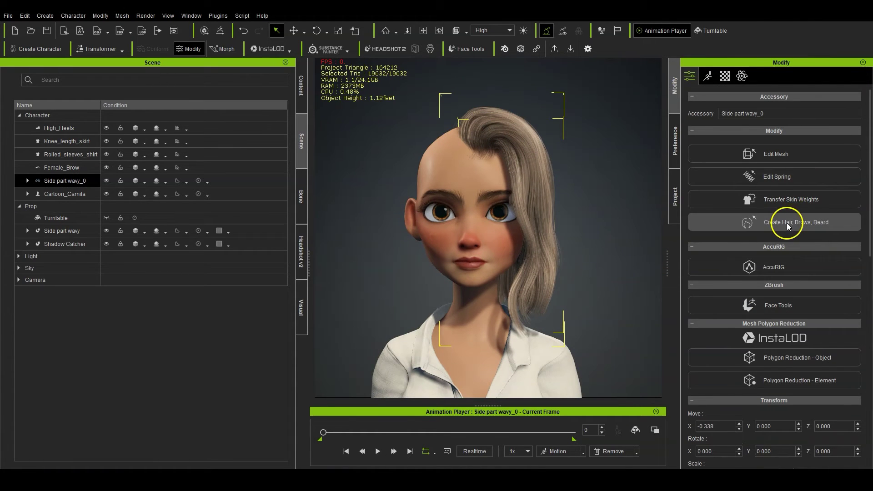
pyautogui.click(787, 223)
pyautogui.click(412, 259)
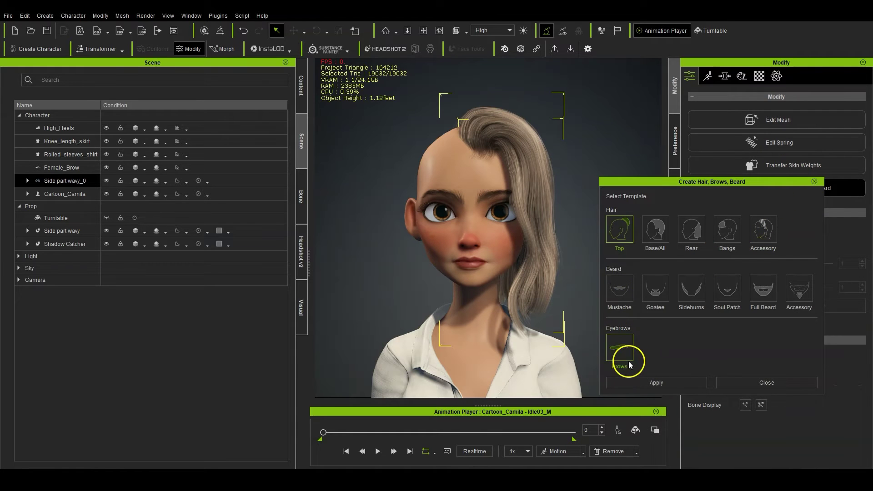
pyautogui.click(646, 231)
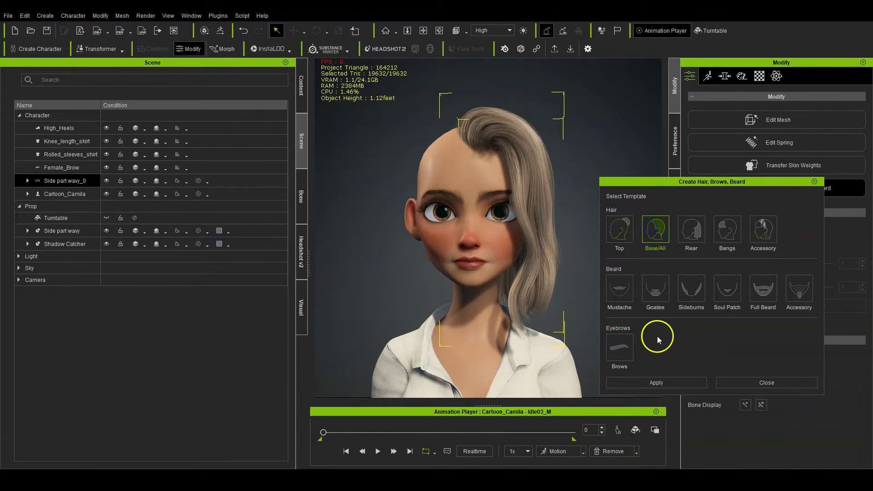
pyautogui.click(657, 383)
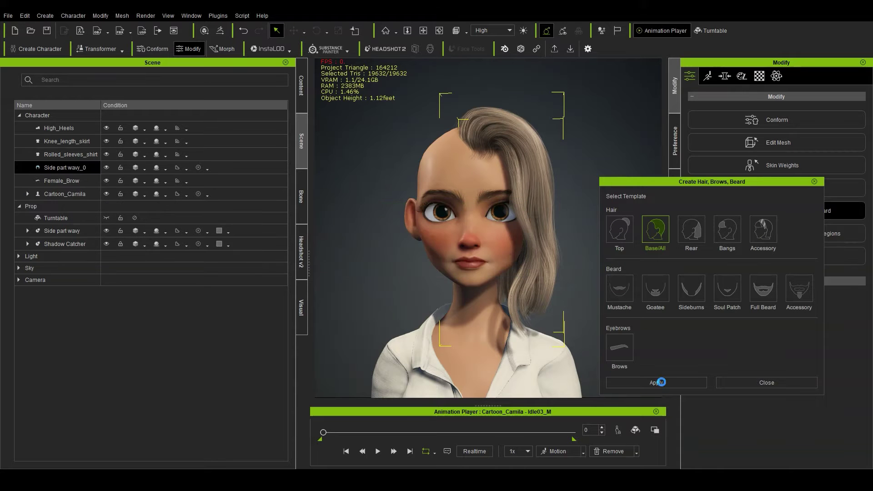
pyautogui.click(767, 383)
# Step: Mirror the Side part wavy_0 hair onto the bald side of the head by scaling it negatively along X
pyautogui.click(498, 164)
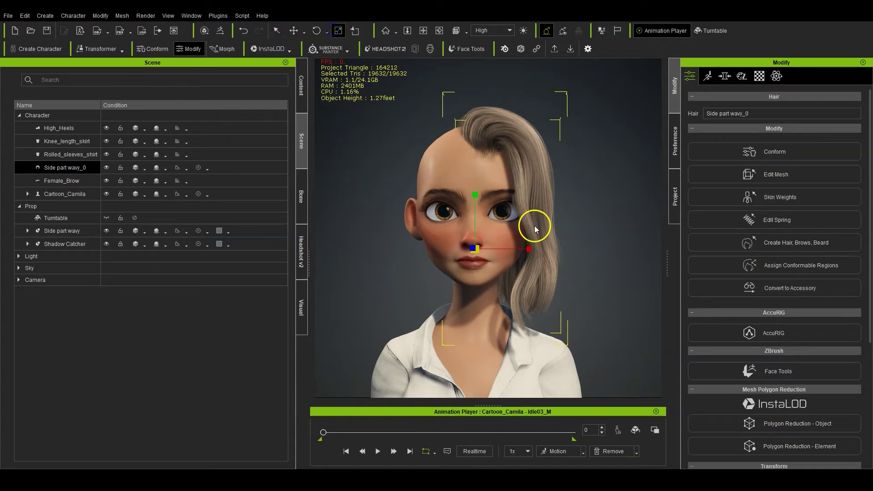
pyautogui.moveTo(531, 249); pyautogui.dragTo(344, 244)
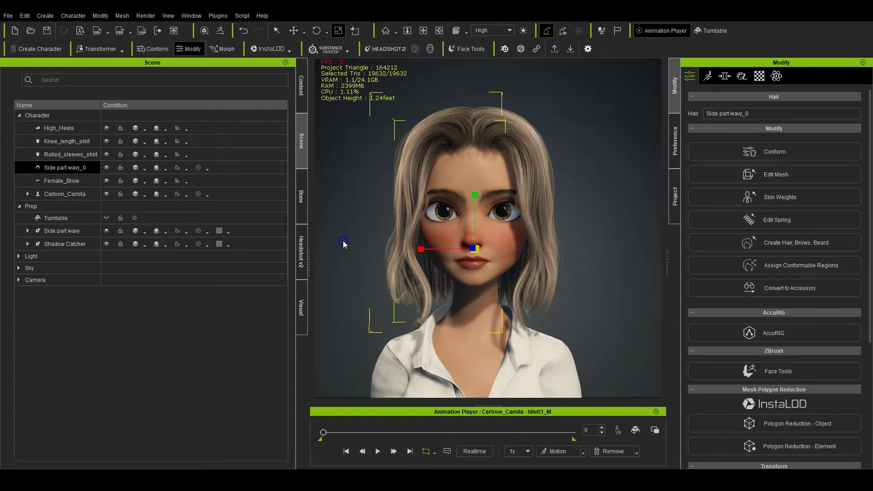
pyautogui.moveTo(403, 175)
pyautogui.mouseDown(button='right')
pyautogui.moveTo(420, 173)
pyautogui.moveTo(395, 168)
pyautogui.mouseUp(button='right')
pyautogui.moveTo(421, 251); pyautogui.dragTo(424, 252)
pyautogui.moveTo(428, 252); pyautogui.dragTo(548, 257, button='right')
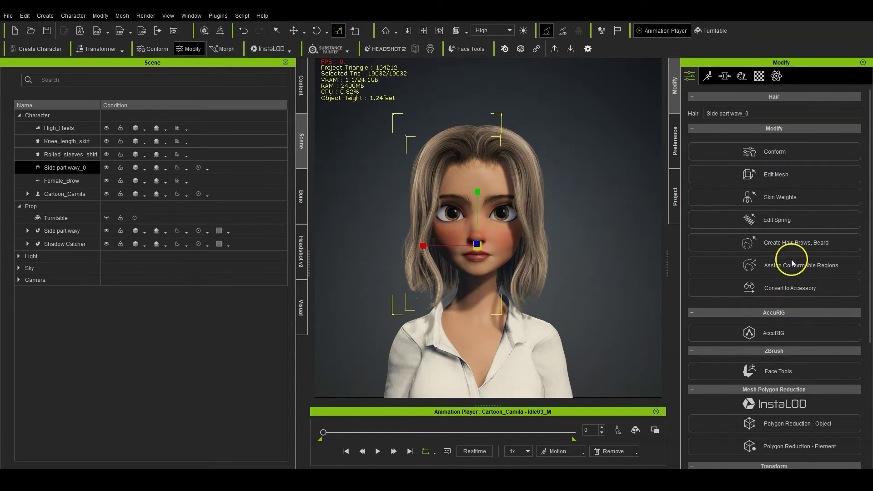
# Step: Convert the mirrored Side part wavy_0 hair back to an accessory with its current shape baked
pyautogui.click(54, 168)
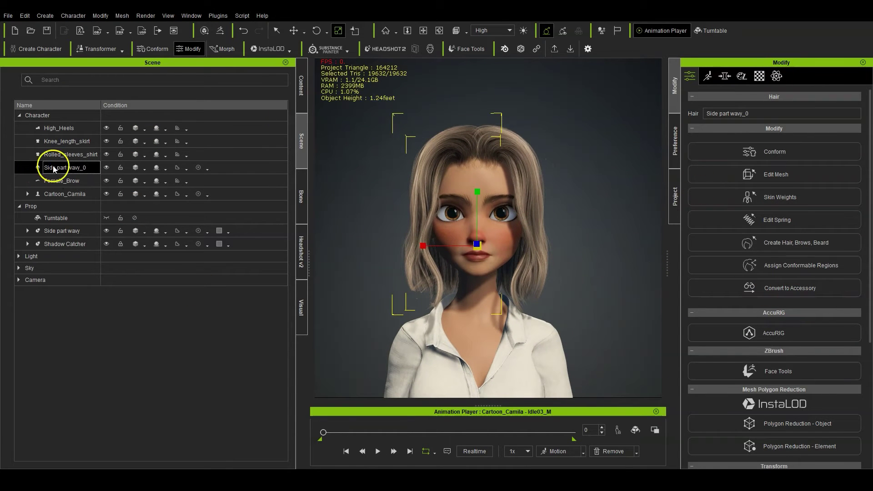
pyautogui.click(798, 287)
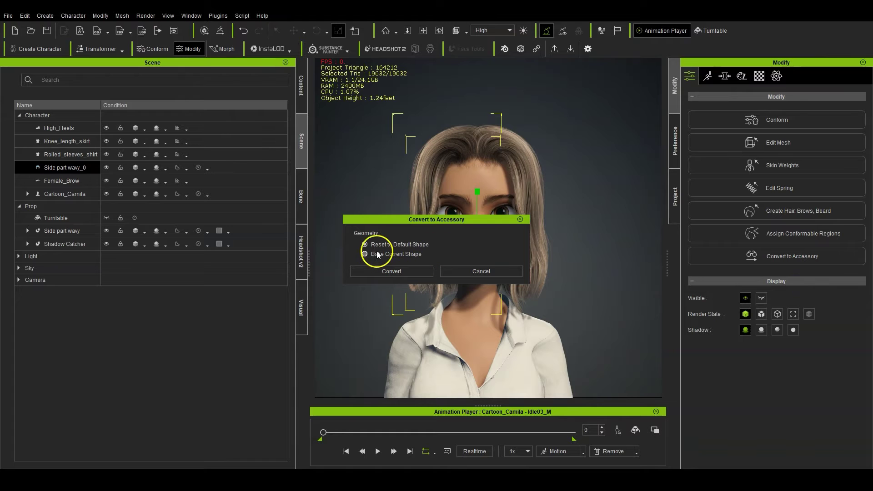
pyautogui.click(392, 272)
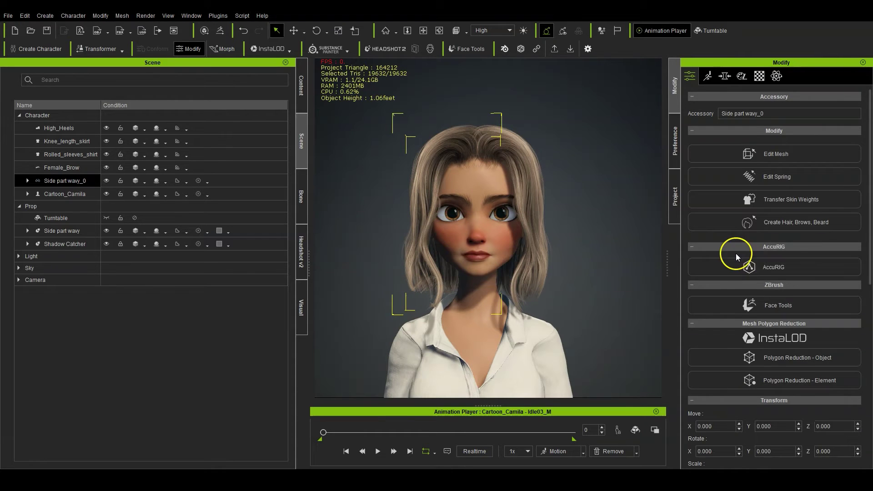
# Step: Detach the mirrored Side part wavy_0 accessory from the character's head
pyautogui.scroll(-5, 751, 269)
pyautogui.scroll(-3, 783, 291)
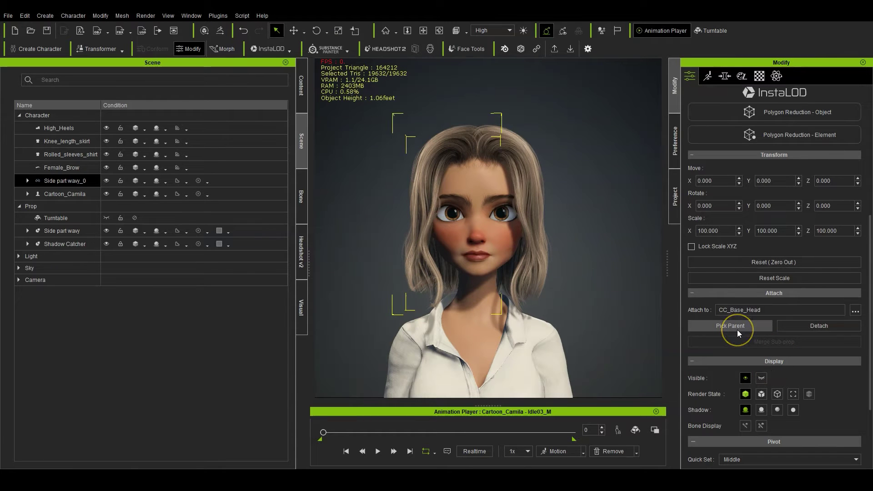
pyautogui.click(815, 326)
pyautogui.click(142, 235)
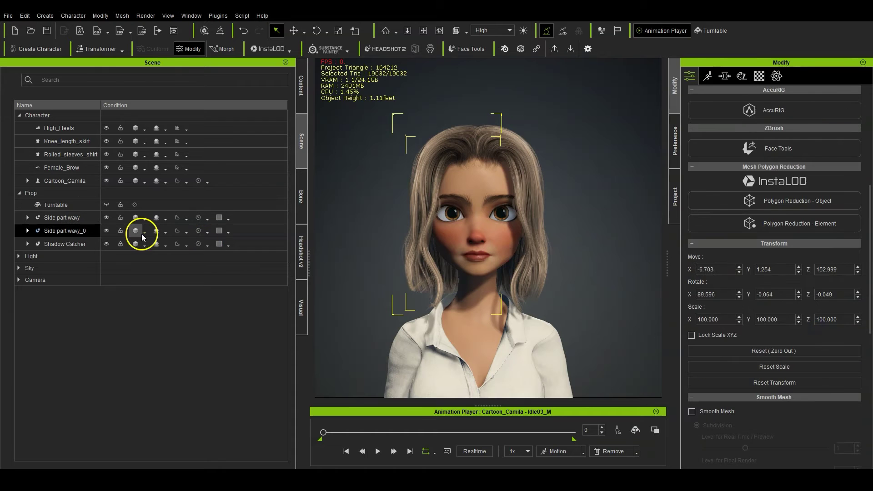
# Step: Enter Edit Mesh on Side part wavy_0 in Element mode and select the inner strand beside the gap at the back of the head
pyautogui.moveTo(499, 259); pyautogui.dragTo(728, 268, button='right')
pyautogui.moveTo(387, 176); pyautogui.dragTo(459, 173, button='right')
pyautogui.scroll(2, 458, 199)
pyautogui.moveTo(402, 203); pyautogui.dragTo(416, 193, button='right')
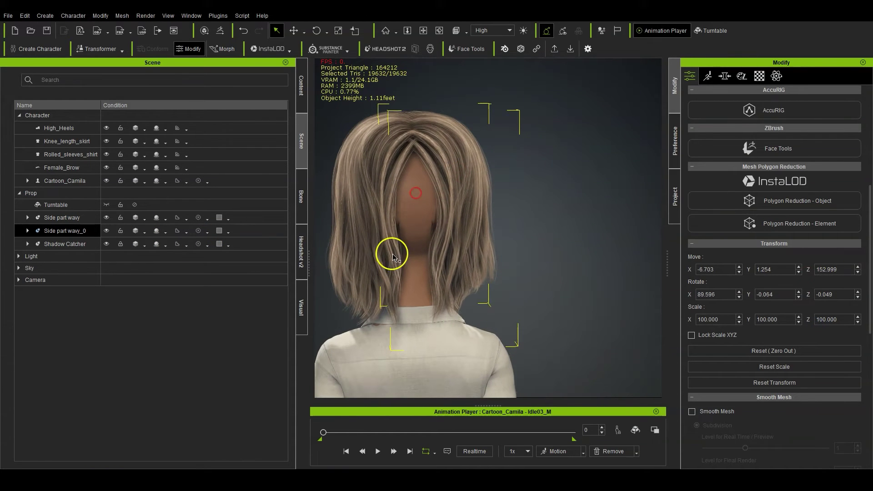
pyautogui.click(690, 77)
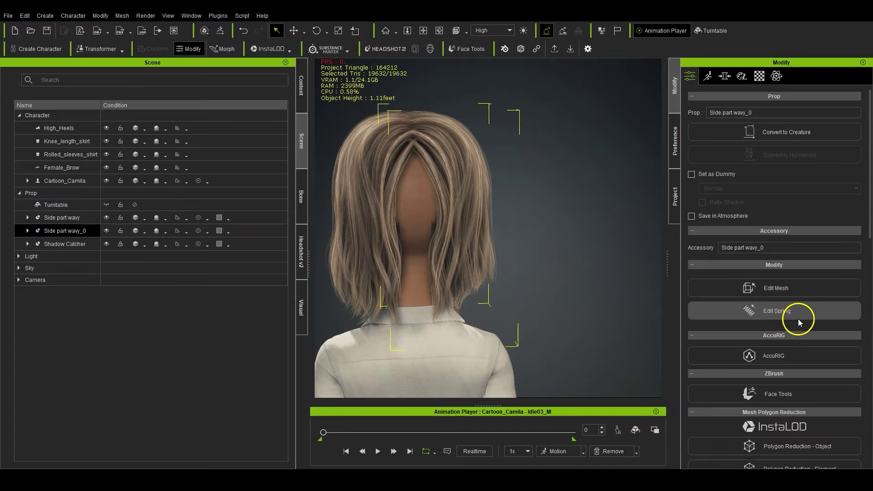
pyautogui.click(796, 286)
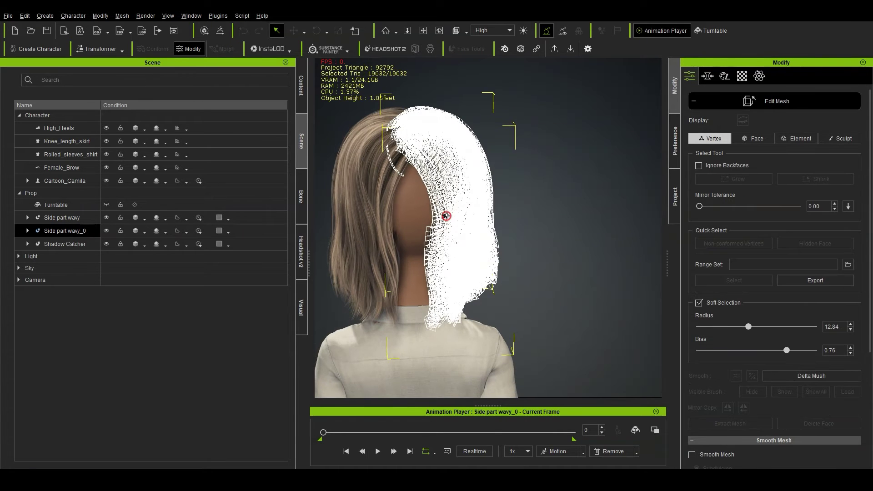
pyautogui.click(788, 141)
pyautogui.click(552, 259)
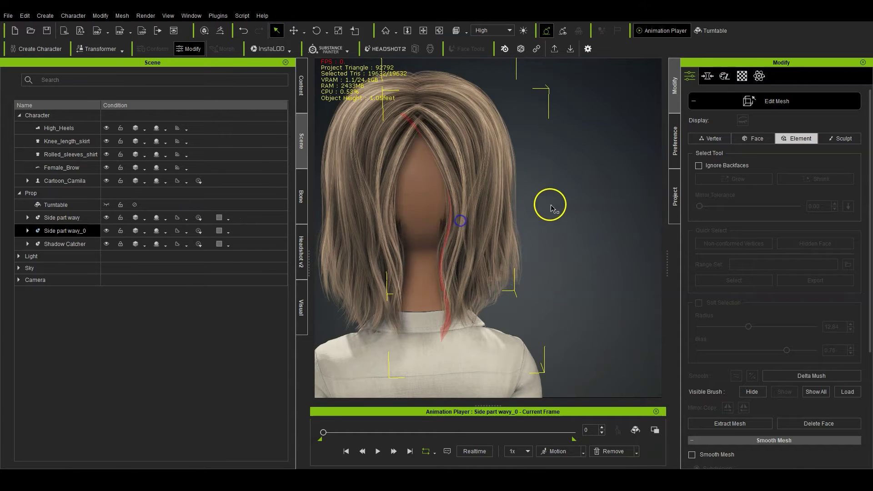
pyautogui.moveTo(552, 201); pyautogui.dragTo(492, 250, button='right')
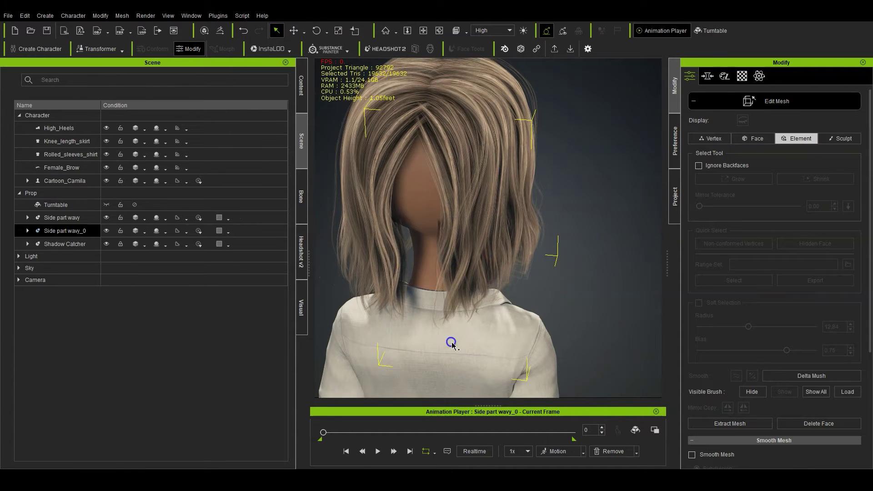
# Step: Move and rotate the selected back strand toward the gap between the two hair halves
pyautogui.click(295, 30)
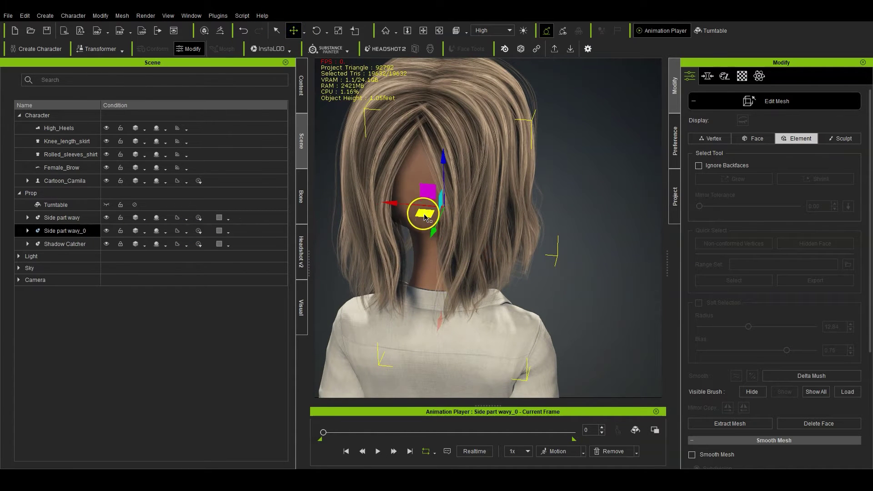
pyautogui.moveTo(424, 218); pyautogui.dragTo(461, 217, button='right')
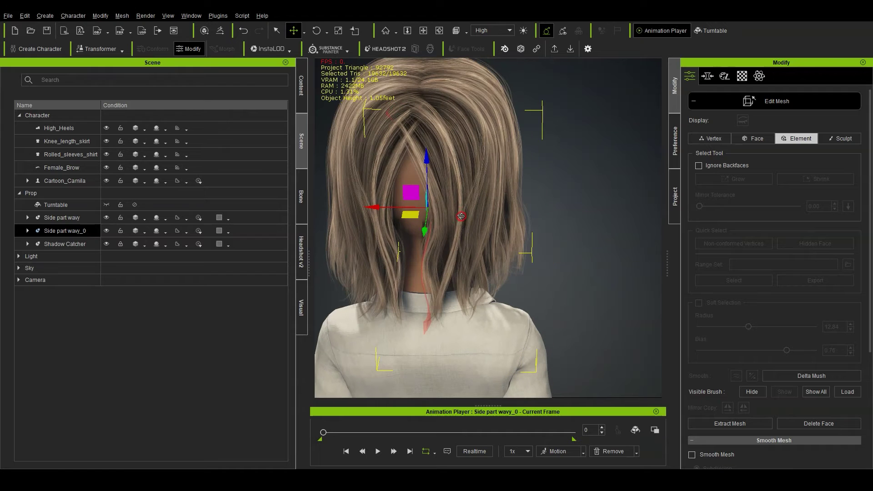
pyautogui.click(318, 31)
pyautogui.moveTo(444, 230); pyautogui.dragTo(432, 230)
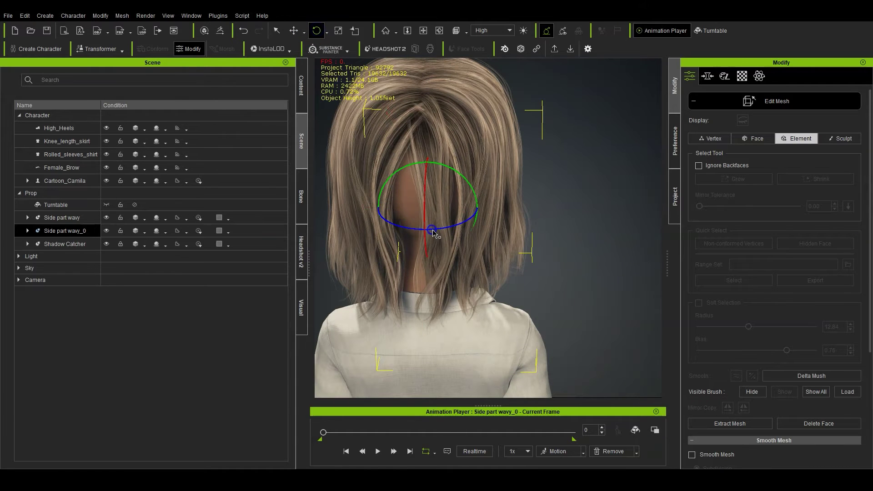
pyautogui.click(296, 37)
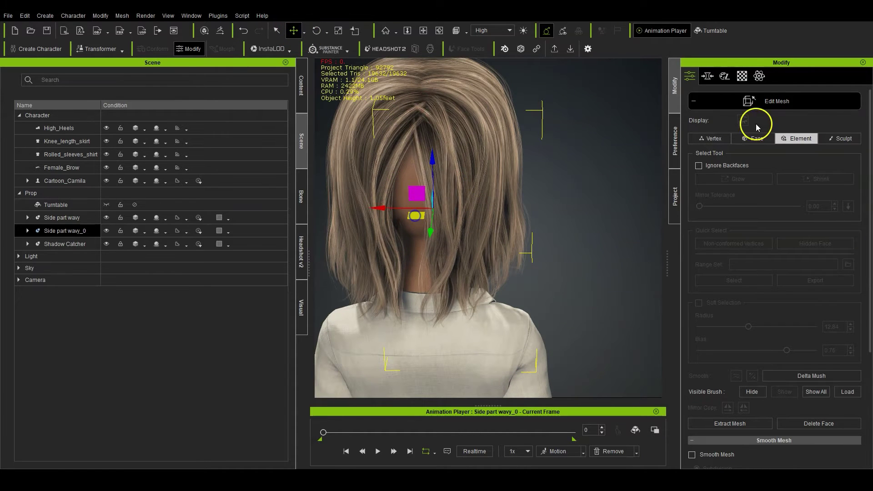
# Step: Extract the repositioned back strand as a separate mesh
pyautogui.click(744, 423)
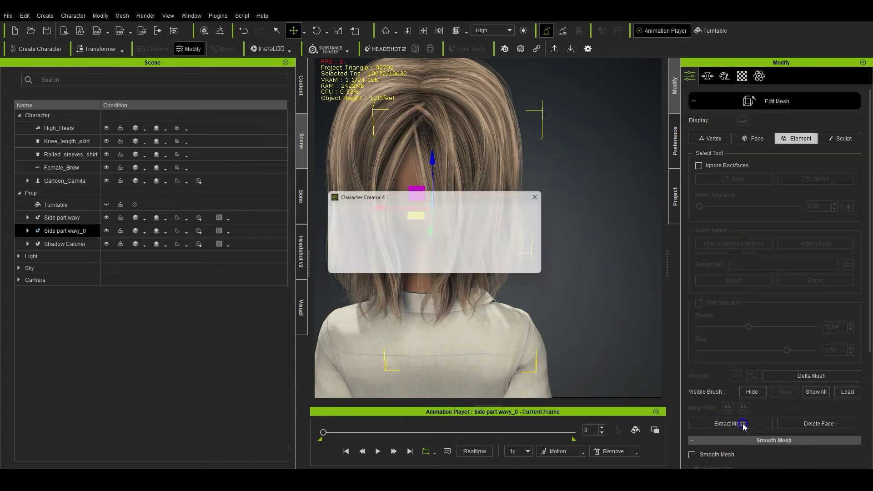
pyautogui.click(435, 258)
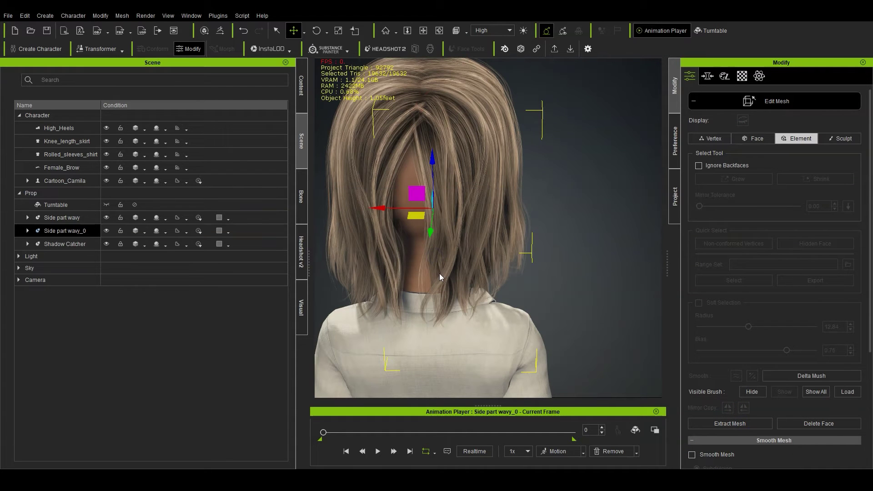
pyautogui.scroll(-2, 447, 276)
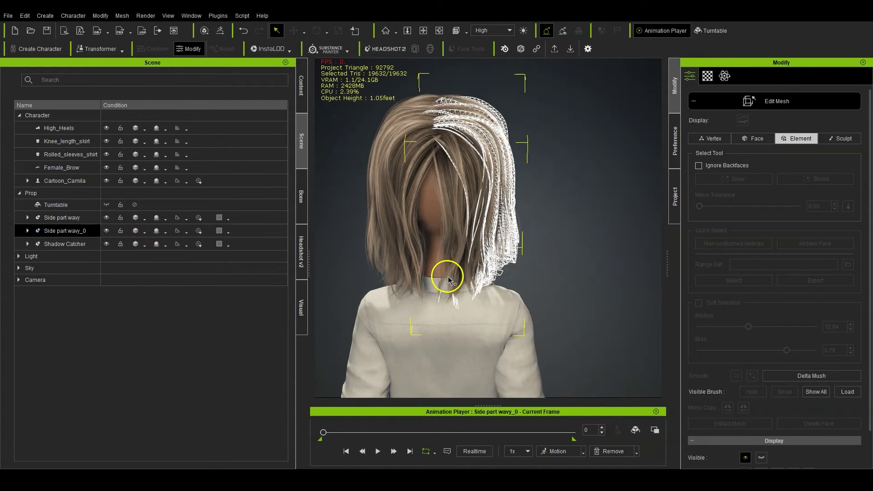
# Step: Expand Side part wavy_0 in the scene and convert its Side_part_wavy_1 mesh to a sub-item
pyautogui.click(28, 230)
pyautogui.click(59, 244)
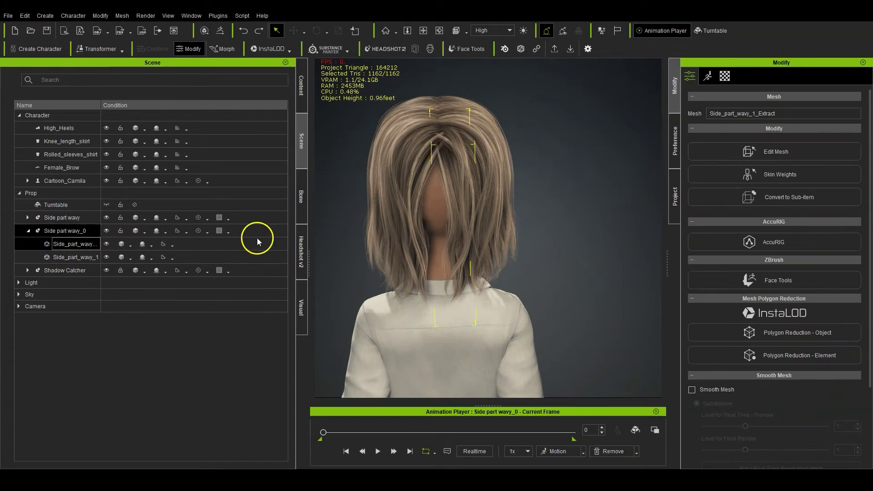
pyautogui.click(70, 258)
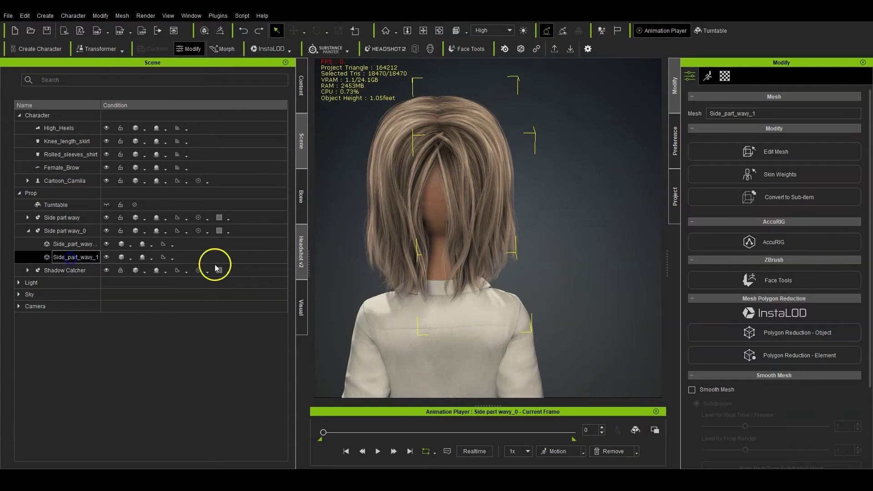
pyautogui.click(799, 196)
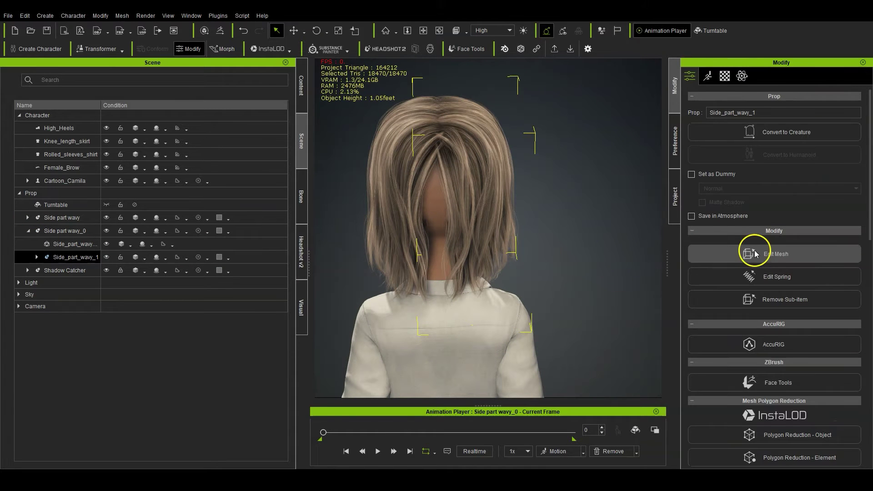
# Step: Duplicate the Side part wavy_0 prop along X so one copy stands clear beside the character
pyautogui.click(75, 231)
pyautogui.click(88, 246)
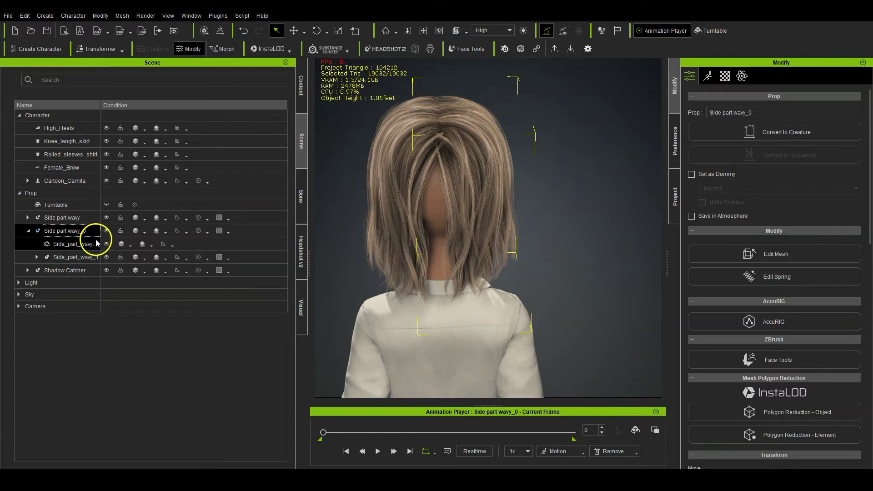
pyautogui.press('w')
pyautogui.keyDown('ctrl'); pyautogui.moveTo(386, 222); pyautogui.dragTo(525, 240); pyautogui.keyUp('ctrl')
pyautogui.click(76, 230)
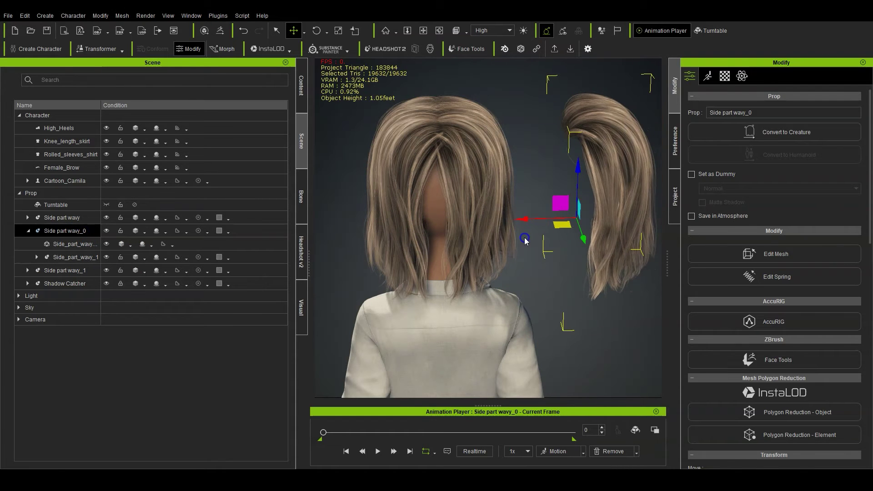
# Step: Delete the Side_part_wavy_1 sub-item from Side part wavy_0 and select the remaining extracted strand
pyautogui.moveTo(585, 285); pyautogui.dragTo(498, 275, button='middle')
pyautogui.click(63, 258)
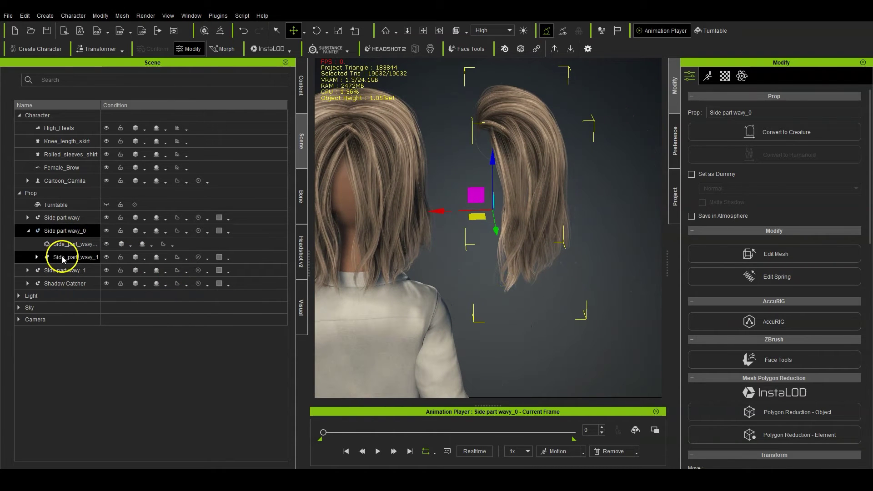
pyautogui.click(75, 246)
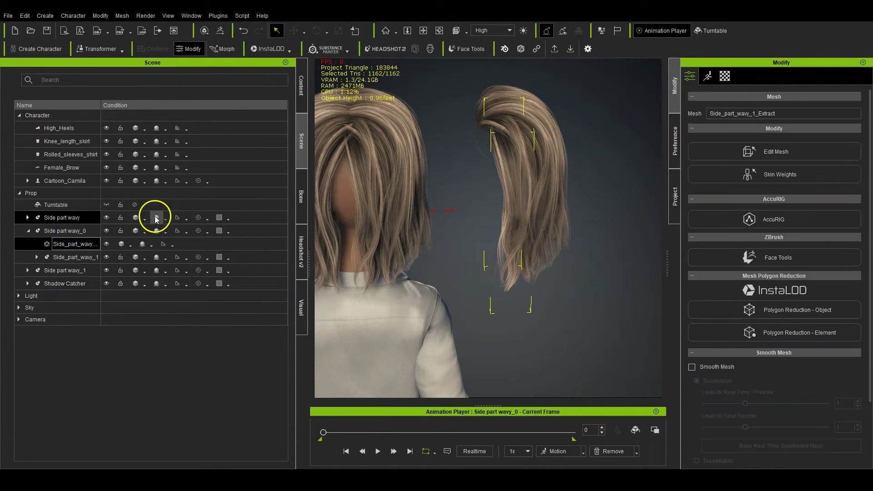
pyautogui.click(86, 258)
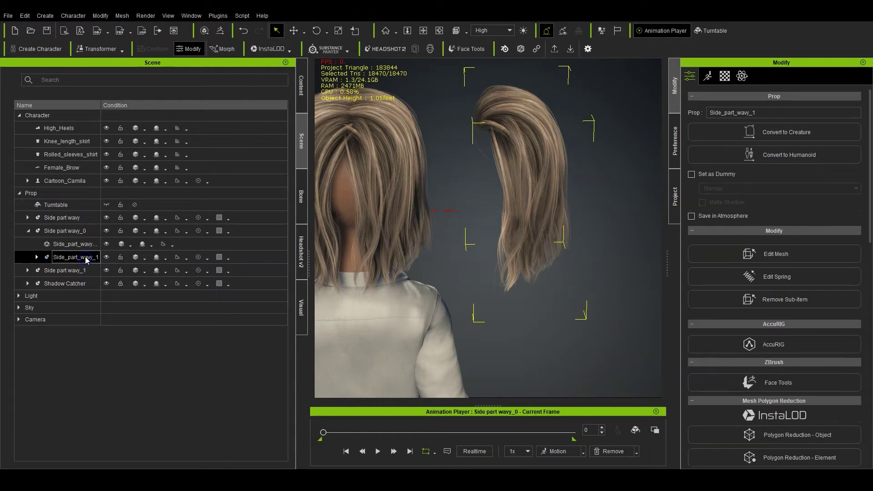
pyautogui.press('Delete')
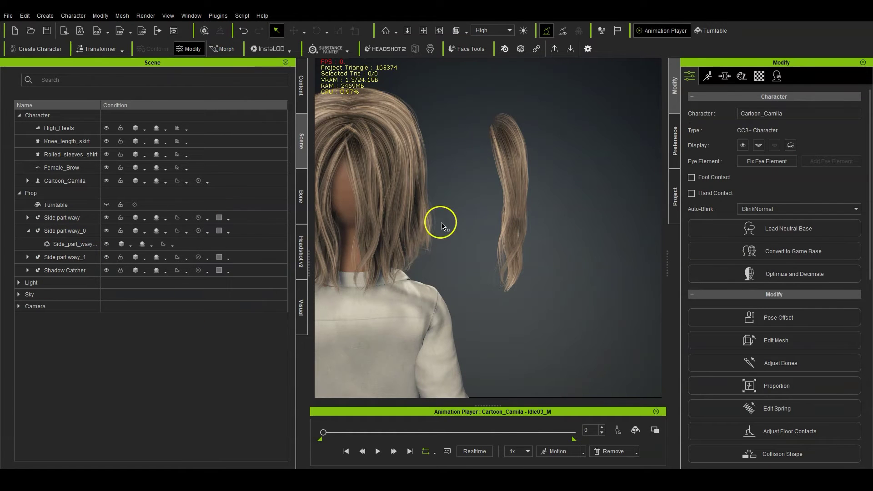
pyautogui.click(519, 211)
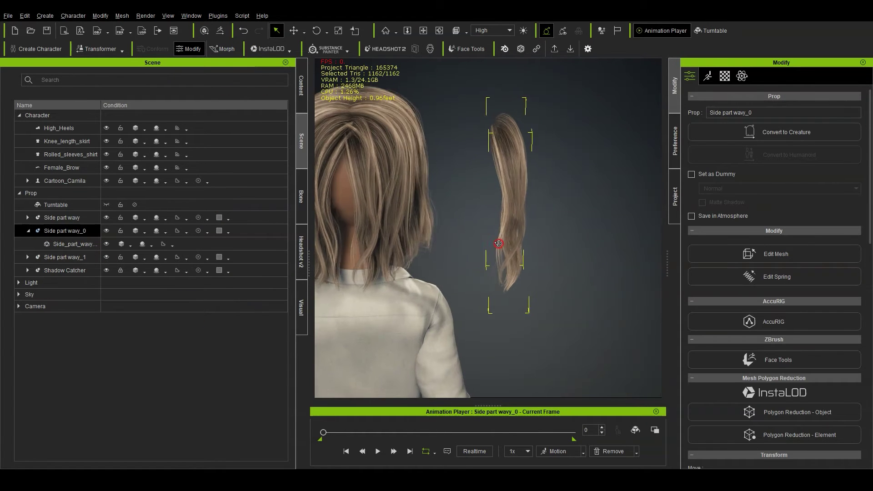
# Step: Move the extracted Side part wavy_0 strand along X back onto the gap at the back of the head
pyautogui.click(294, 30)
pyautogui.moveTo(613, 268); pyautogui.dragTo(587, 270, button='right')
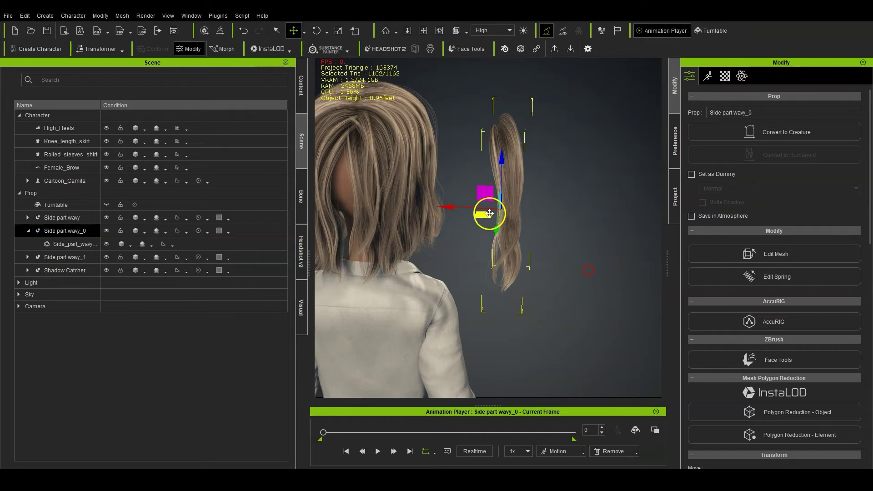
pyautogui.moveTo(488, 217); pyautogui.dragTo(347, 212)
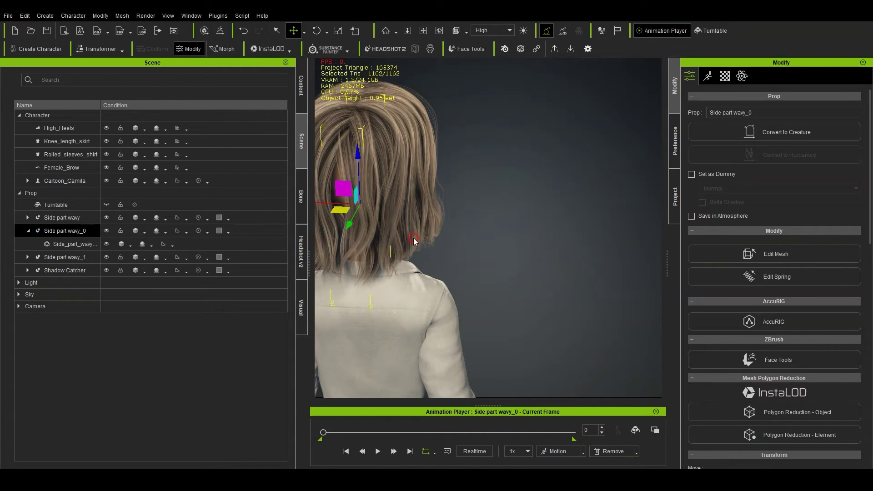
pyautogui.moveTo(347, 213); pyautogui.dragTo(474, 221, button='right')
pyautogui.click(347, 208)
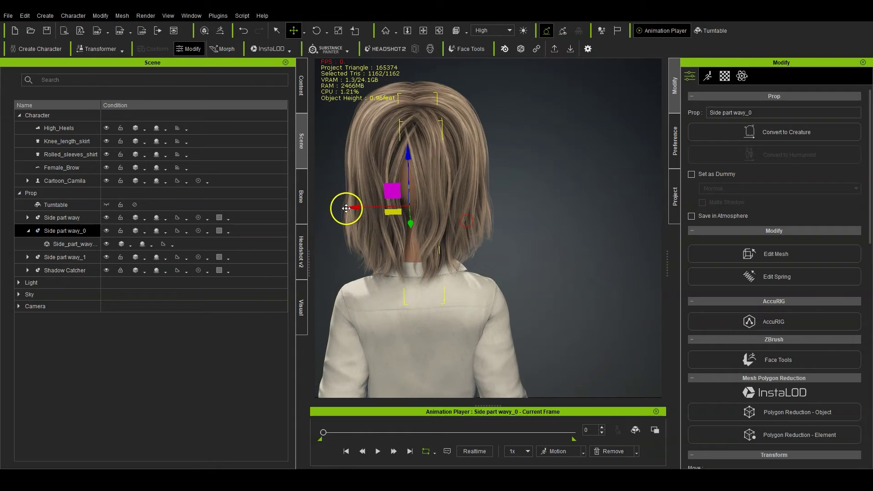
# Step: Duplicate the back strand slightly sideways along X and rotate the copy to about -36° on Z so it covers the gap
pyautogui.keyDown('shift'); pyautogui.moveTo(357, 209); pyautogui.dragTo(340, 210); pyautogui.keyUp('shift')
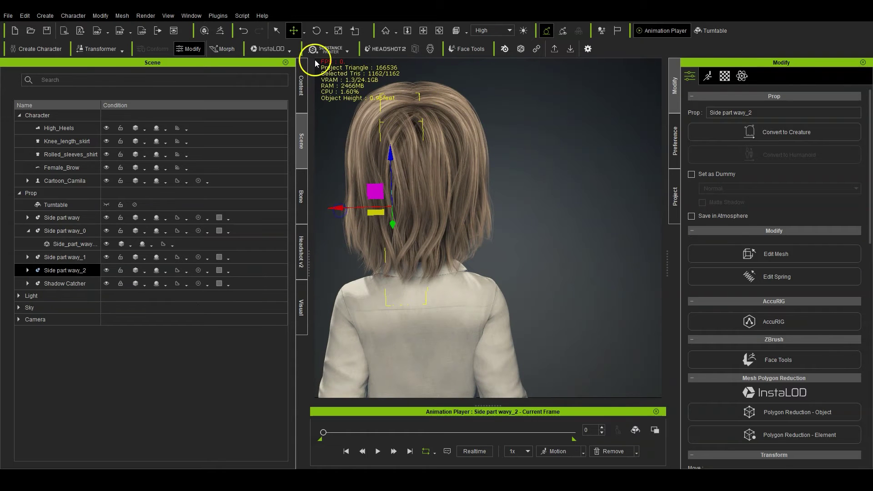
pyautogui.click(314, 32)
pyautogui.moveTo(414, 222); pyautogui.dragTo(432, 220)
pyautogui.click(294, 31)
# Step: Center the pivot of the Side part wavy_2 strand on its own geometry
pyautogui.scroll(-3, 814, 418)
pyautogui.scroll(-1, 814, 415)
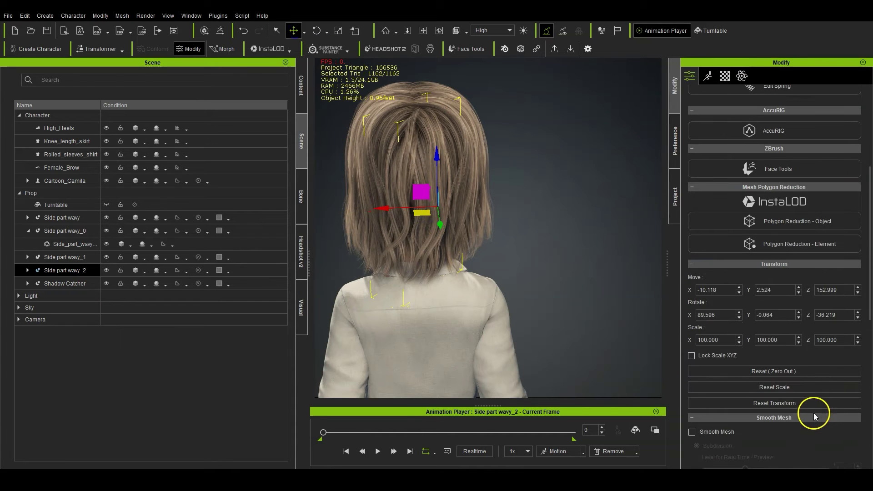
pyautogui.scroll(-5, 805, 400)
pyautogui.scroll(6, 805, 401)
pyautogui.scroll(-8, 787, 417)
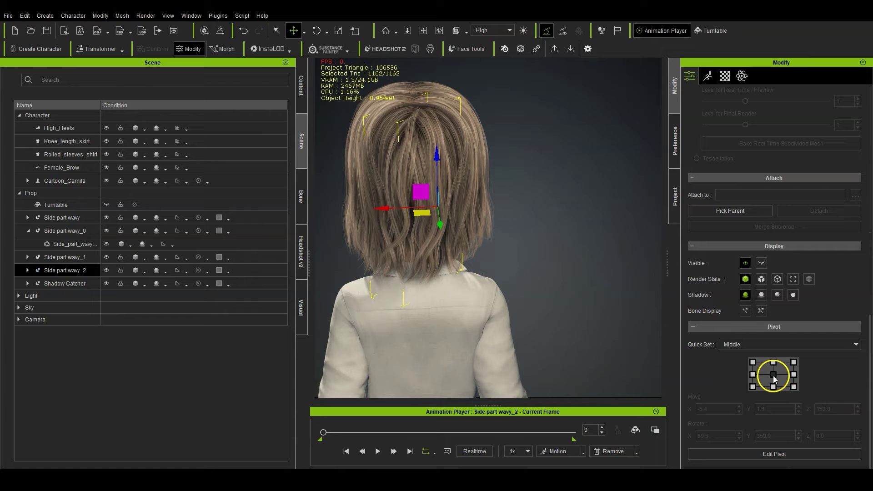
pyautogui.click(774, 376)
pyautogui.moveTo(403, 240); pyautogui.dragTo(427, 245, button='right')
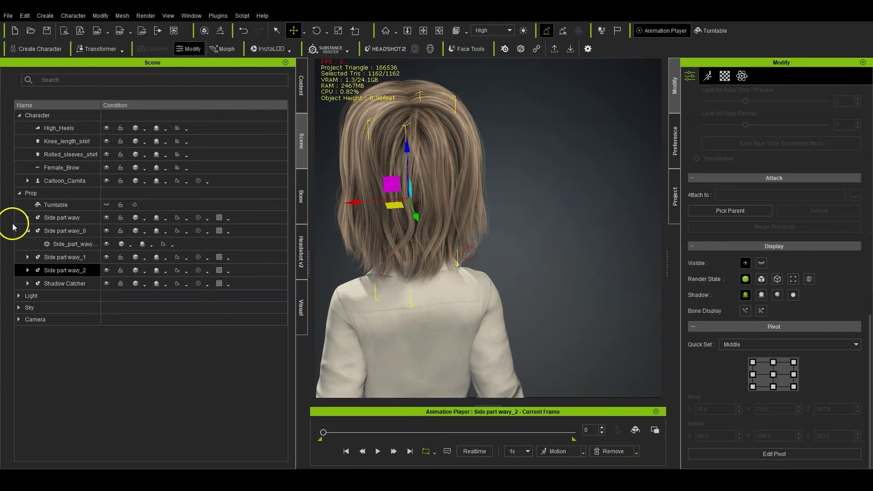
# Step: Hide the mirrored Side part wavy_1 hair to expose the bare side of the head
pyautogui.click(108, 258)
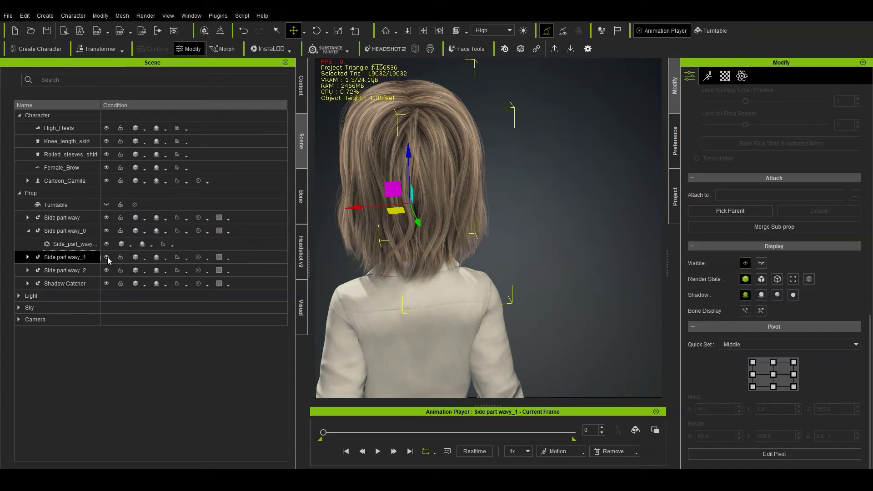
pyautogui.click(107, 257)
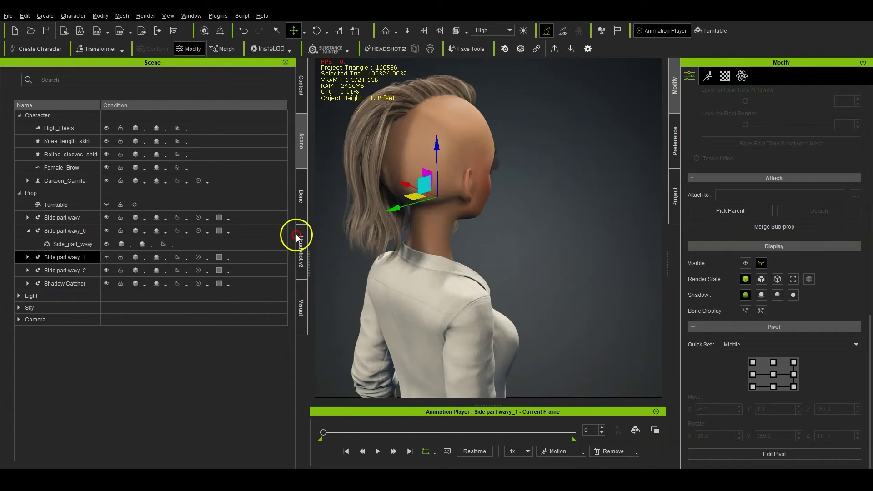
pyautogui.moveTo(508, 209); pyautogui.dragTo(436, 230, button='right')
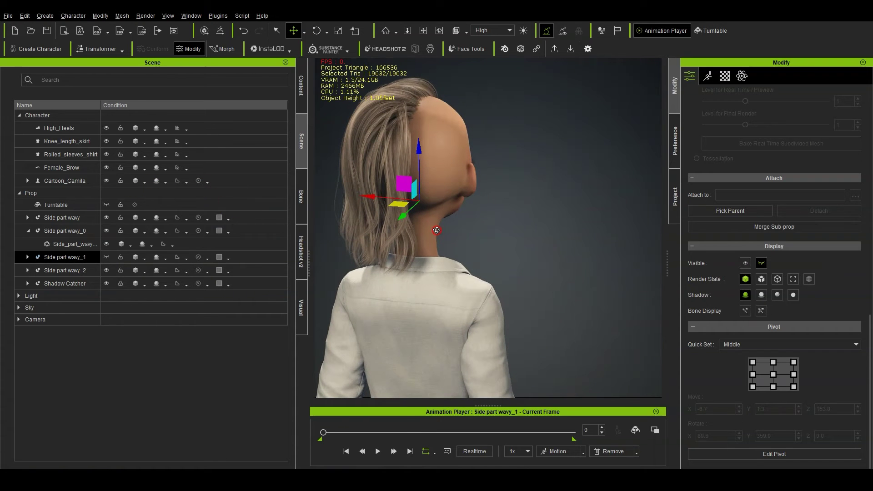
# Step: Starting from Side part wavy_2, place two duplicated strands toward the bare side and rotate them to follow the head
pyautogui.click(78, 271)
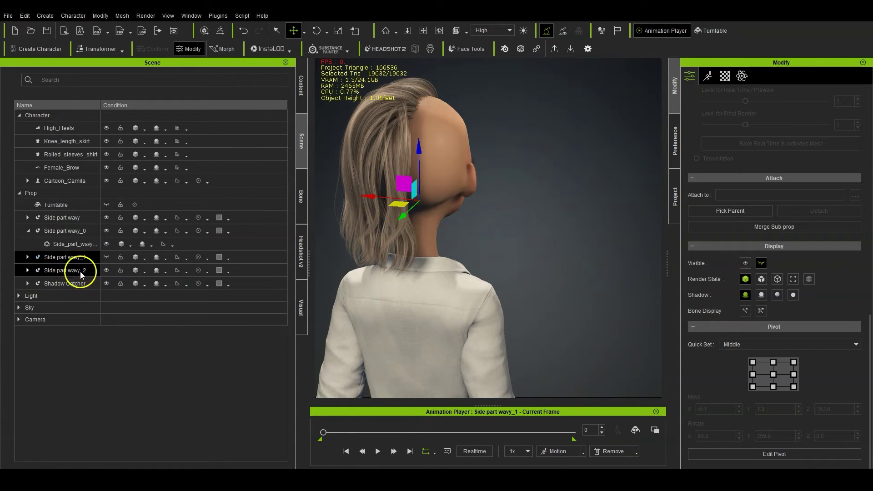
pyautogui.moveTo(366, 194); pyautogui.dragTo(449, 210)
pyautogui.click(316, 32)
pyautogui.click(294, 31)
pyautogui.click(316, 31)
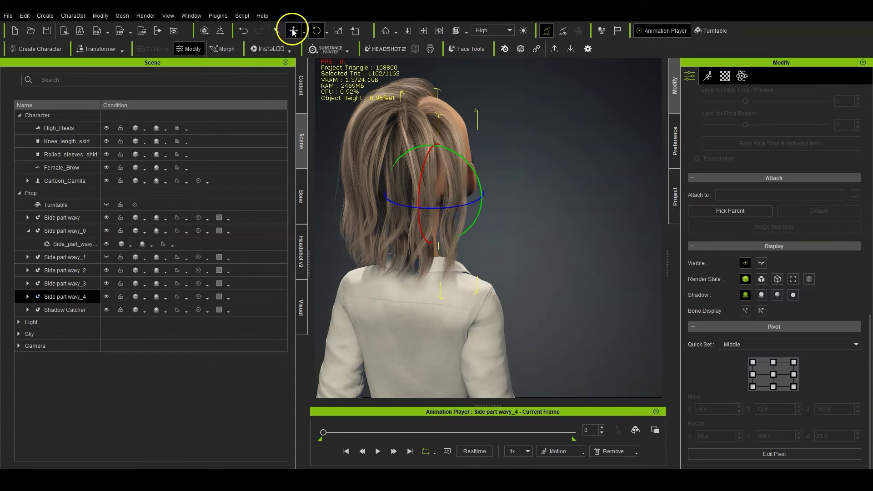
# Step: Duplicate the Side part wavy_4 strand further around the bare side, then rotate and reposition the copy behind the ear
pyautogui.click(291, 32)
pyautogui.moveTo(564, 146); pyautogui.dragTo(537, 191, button='right')
pyautogui.moveTo(409, 194)
pyautogui.mouseDown()
pyautogui.moveTo(401, 196)
pyautogui.moveTo(425, 190)
pyautogui.mouseUp()
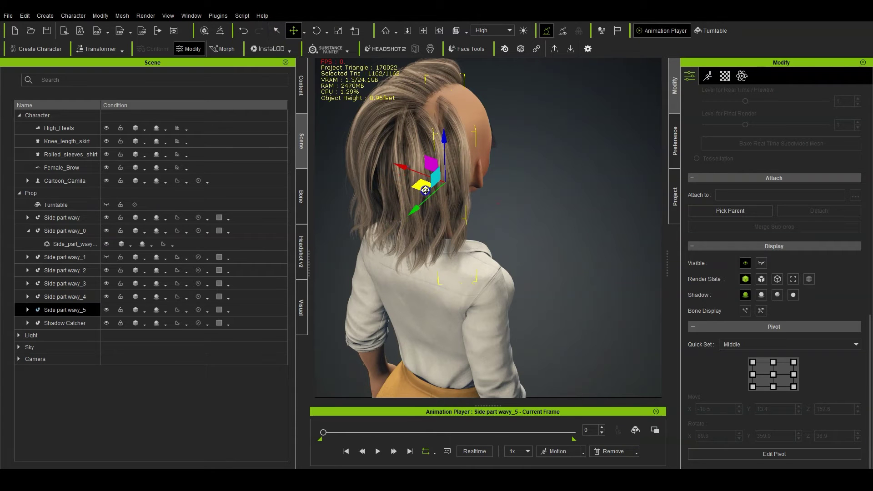
pyautogui.click(317, 31)
pyautogui.moveTo(454, 215); pyautogui.dragTo(474, 183, button='right')
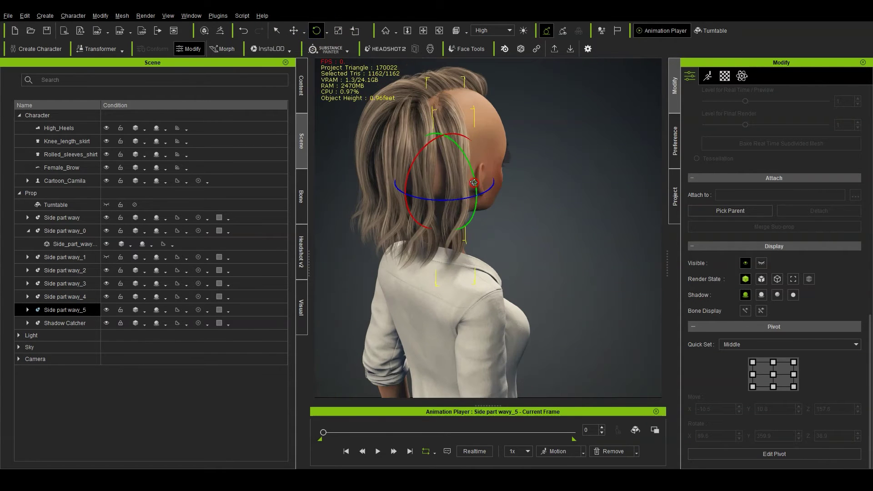
pyautogui.click(293, 30)
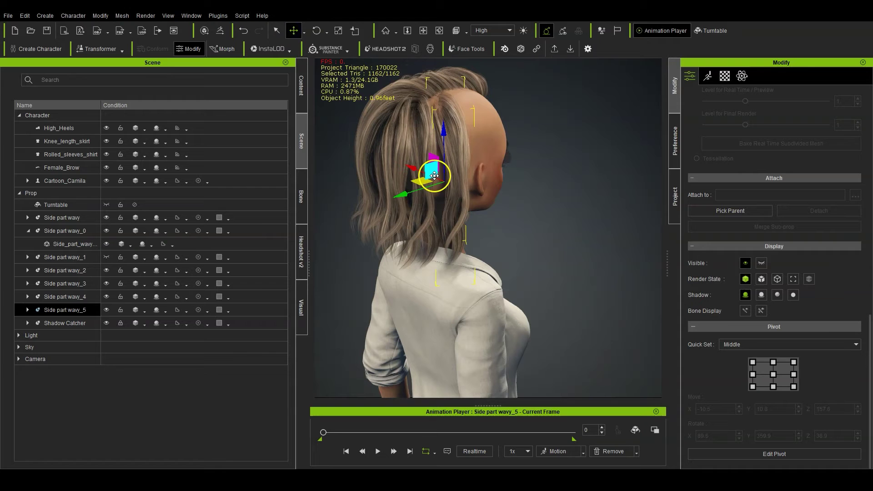
pyautogui.moveTo(435, 176); pyautogui.dragTo(420, 166)
pyautogui.moveTo(469, 175); pyautogui.dragTo(420, 158, button='right')
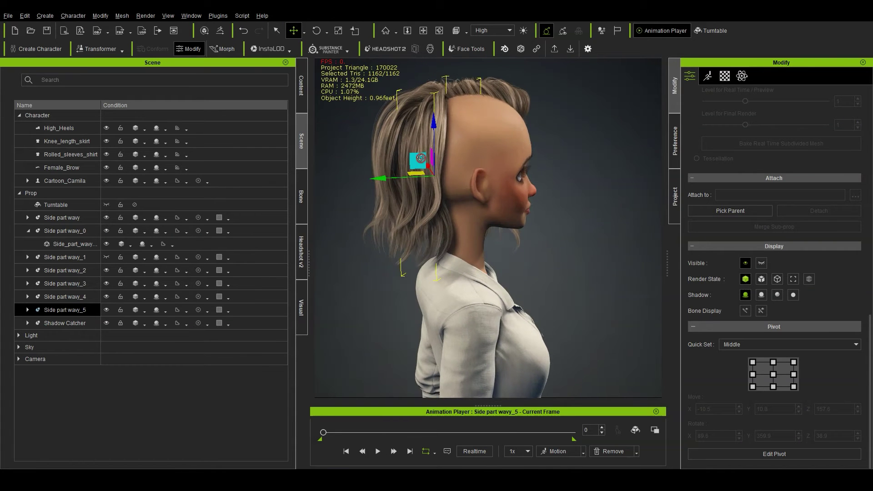
# Step: Duplicate the strand behind the ear forward over the ear and rotate the copy to match the head's curve
pyautogui.keyDown('ctrl'); pyautogui.moveTo(426, 173); pyautogui.dragTo(363, 159); pyautogui.keyUp('ctrl')
pyautogui.click(337, 31)
pyautogui.moveTo(540, 183)
pyautogui.mouseDown(button='right')
pyautogui.moveTo(497, 197)
pyautogui.moveTo(508, 198)
pyautogui.mouseUp(button='right')
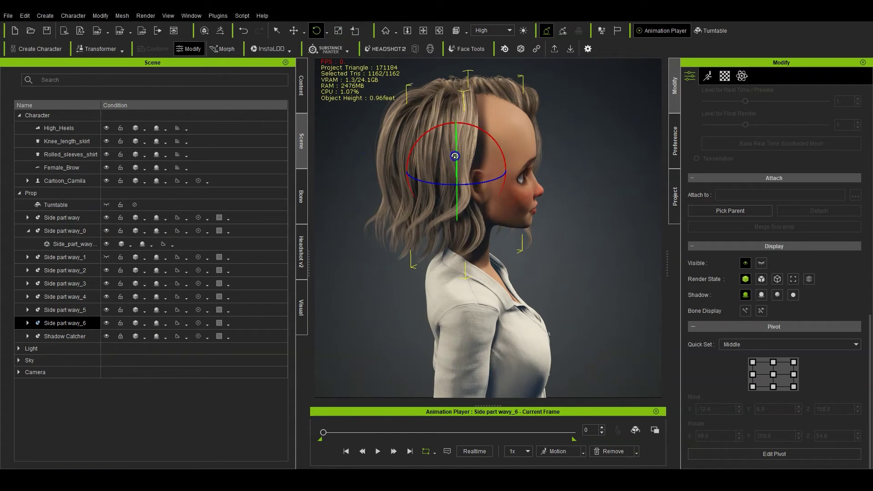
pyautogui.moveTo(479, 186); pyautogui.dragTo(480, 184)
pyautogui.click(298, 34)
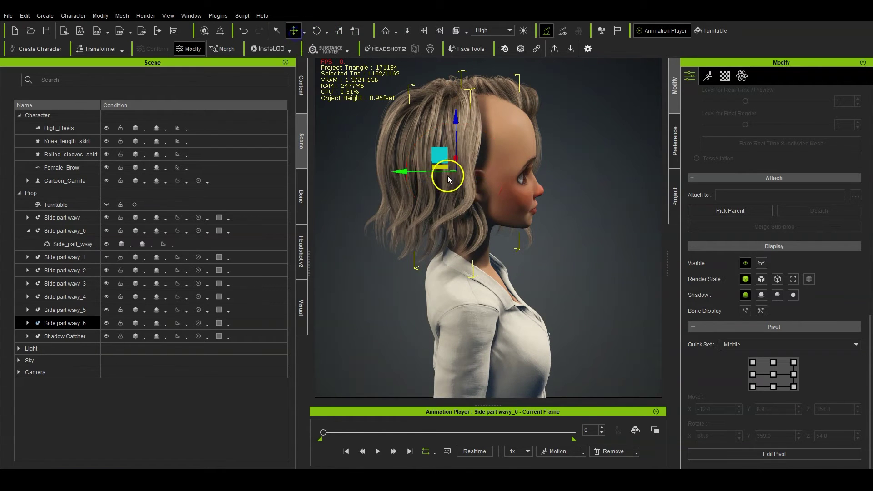
# Step: Duplicate the strand over the ear forward to the temple and the forehead, rotating the copies to frame the face
pyautogui.keyDown('ctrl'); pyautogui.moveTo(438, 157); pyautogui.dragTo(479, 157); pyautogui.keyUp('ctrl')
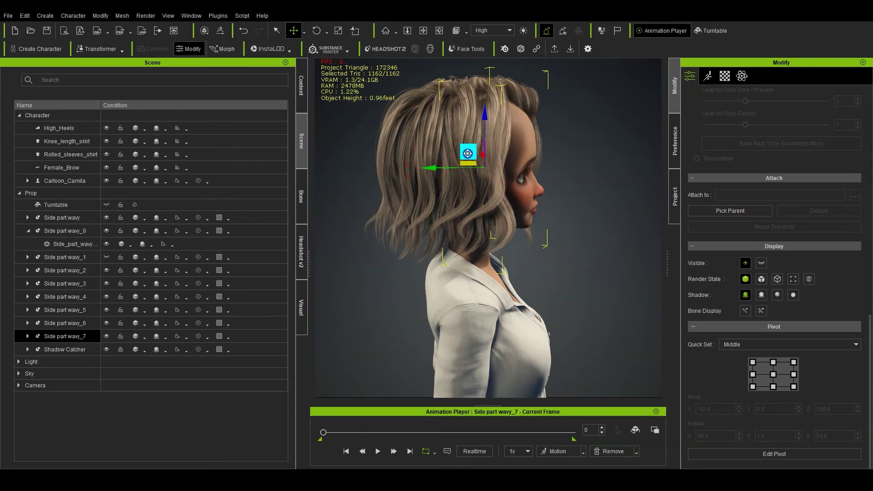
pyautogui.moveTo(479, 157); pyautogui.dragTo(380, 150, button='right')
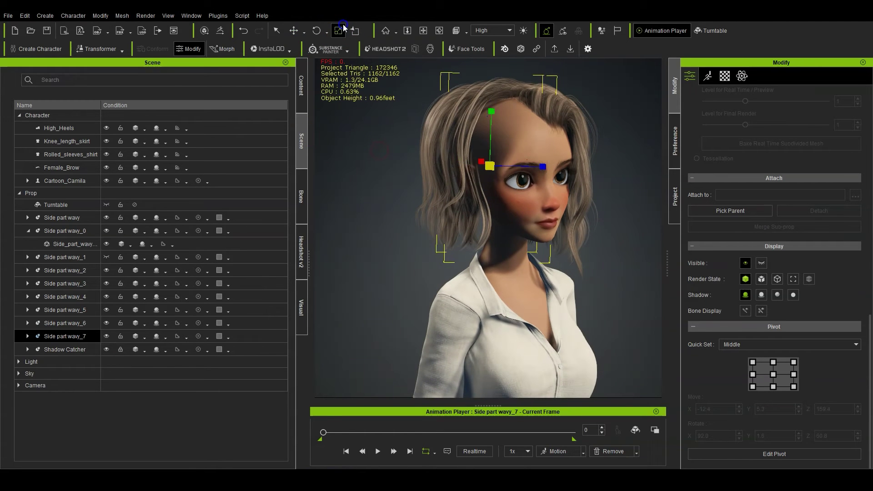
pyautogui.moveTo(487, 172); pyautogui.dragTo(440, 174, button='right')
pyautogui.click(501, 180)
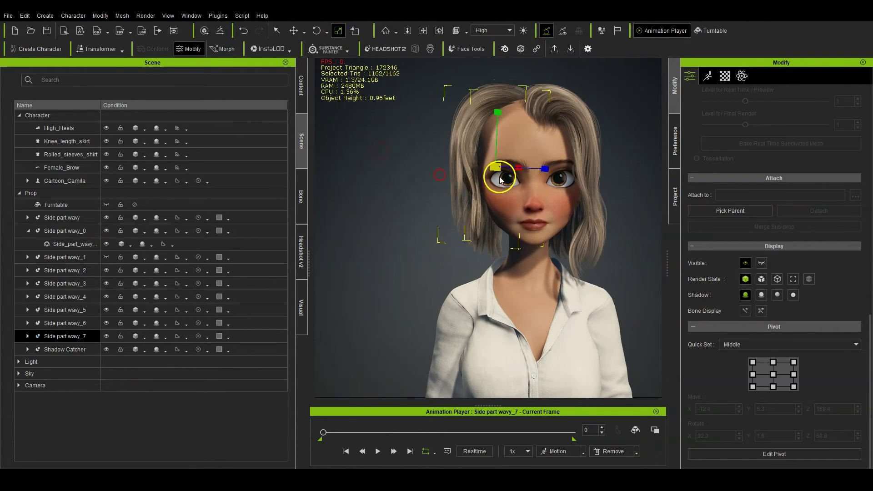
pyautogui.click(316, 32)
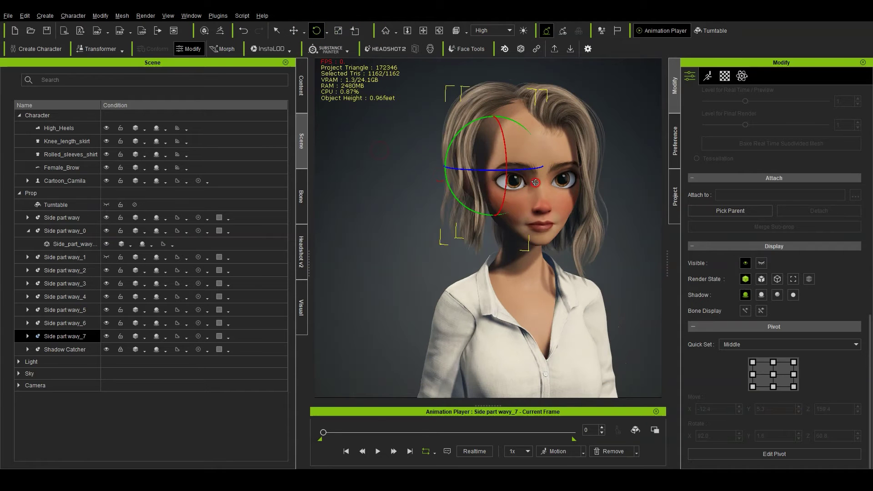
pyautogui.moveTo(480, 162); pyautogui.dragTo(491, 154)
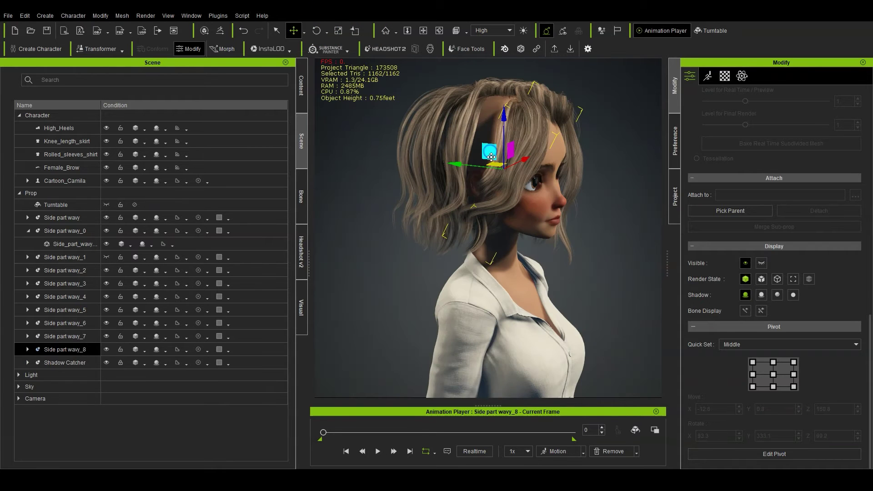
# Step: Duplicate the tilted front strand backward and upward, then position the copy over the bare scalp beside the parting
pyautogui.keyDown('ctrl'); pyautogui.moveTo(489, 151); pyautogui.dragTo(455, 143); pyautogui.keyUp('ctrl')
pyautogui.moveTo(455, 151); pyautogui.dragTo(376, 168, button='right')
pyautogui.moveTo(490, 142); pyautogui.dragTo(480, 146)
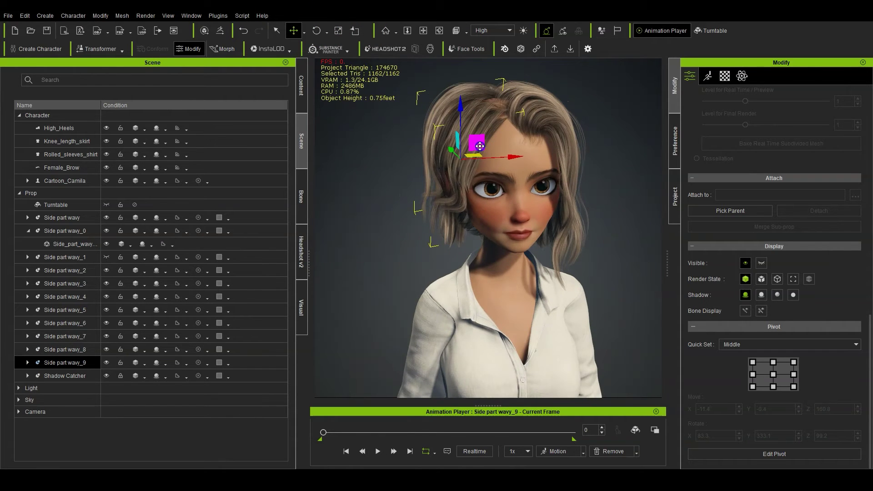
pyautogui.moveTo(479, 146); pyautogui.dragTo(498, 144, button='right')
# Step: Move the Side part wavy_6, Side part wavy_5 and Side part wavy_3 strands inward, closer to the head
pyautogui.click(441, 113)
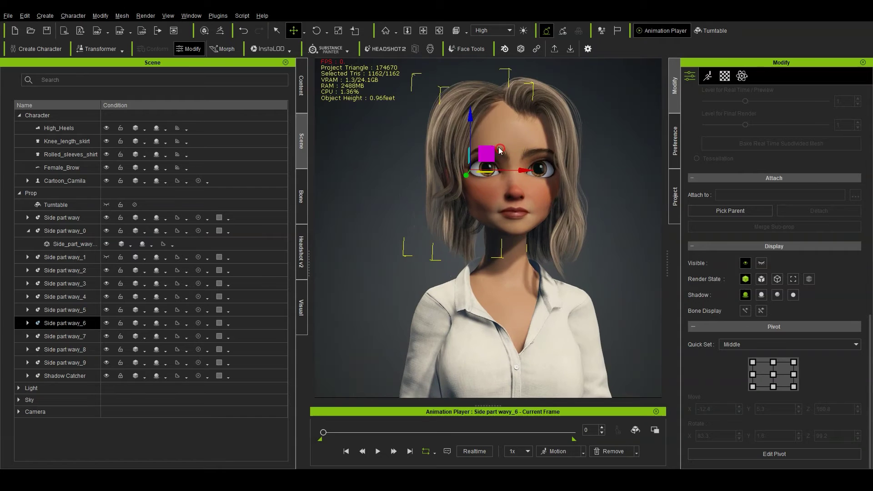
pyautogui.moveTo(488, 150); pyautogui.dragTo(497, 151)
pyautogui.moveTo(477, 157); pyautogui.dragTo(496, 148, button='right')
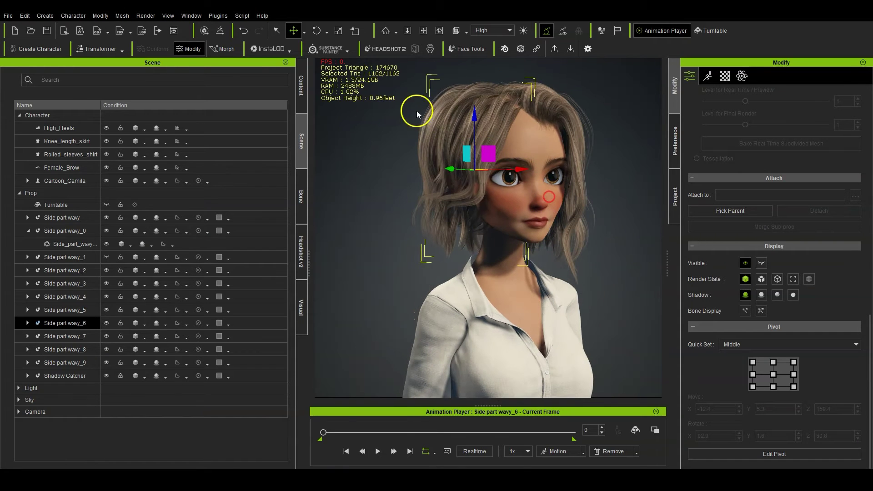
pyautogui.click(416, 111)
pyautogui.moveTo(475, 154); pyautogui.dragTo(488, 154)
pyautogui.moveTo(487, 154); pyautogui.dragTo(504, 159, button='right')
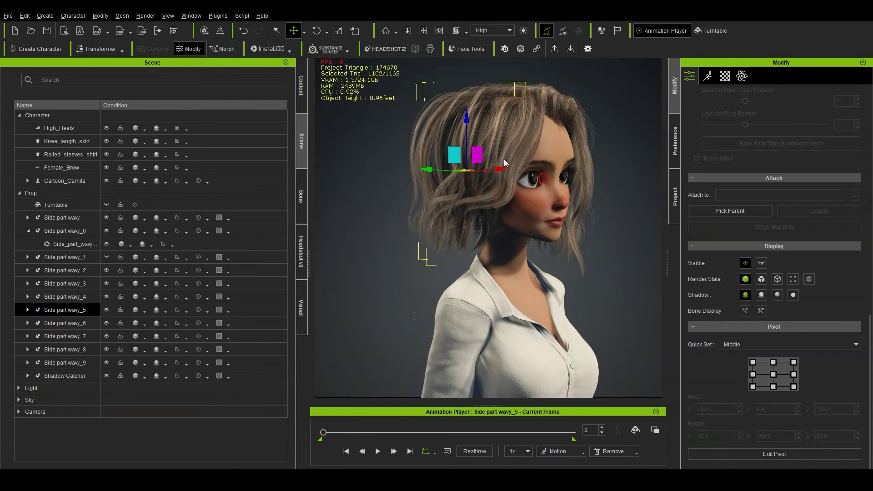
pyautogui.click(425, 121)
pyautogui.moveTo(436, 160); pyautogui.dragTo(447, 159)
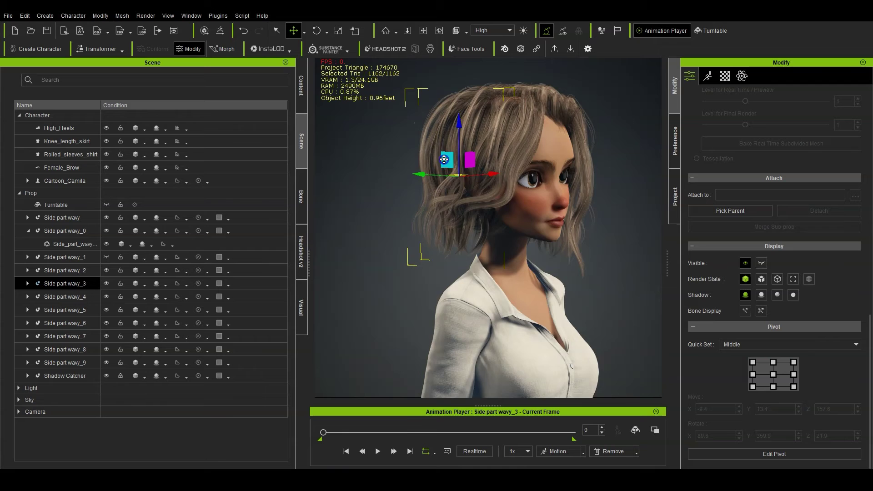
pyautogui.moveTo(446, 160); pyautogui.dragTo(481, 145, button='right')
# Step: Merge the props Side part wavy_2 through Side part wavy_9 into one prop and toggle its visibility to check it
pyautogui.click(68, 363)
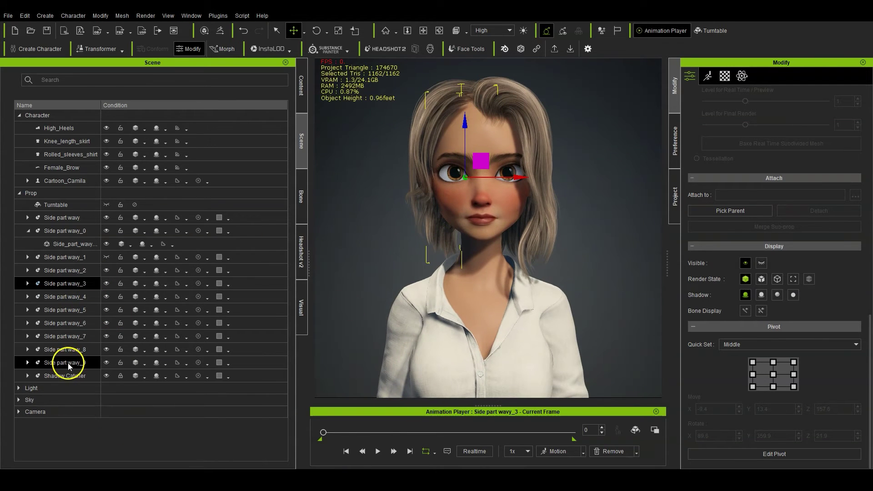
pyautogui.keyDown('shift'); pyautogui.click(67, 363); pyautogui.keyUp('shift')
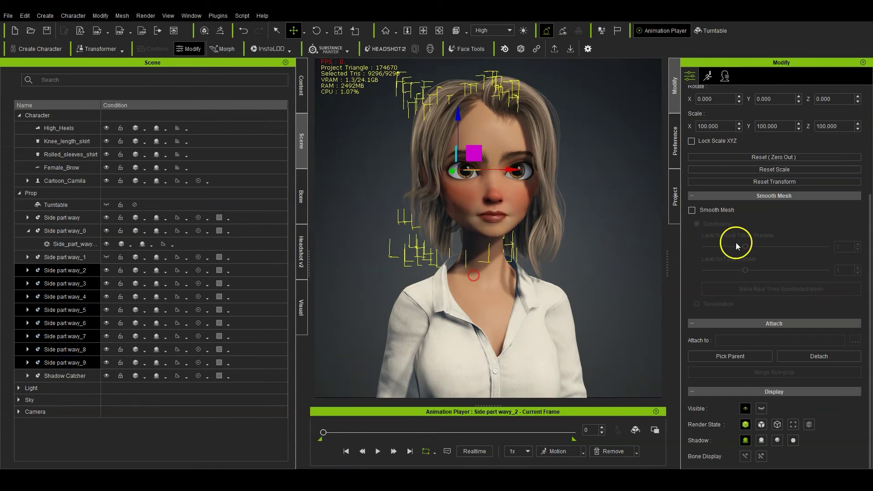
pyautogui.scroll(3, 801, 239)
pyautogui.click(777, 119)
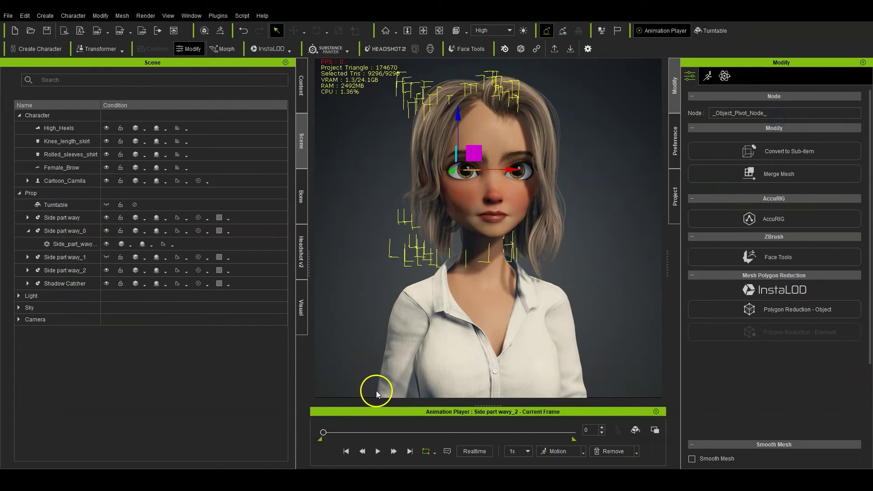
pyautogui.click(95, 271)
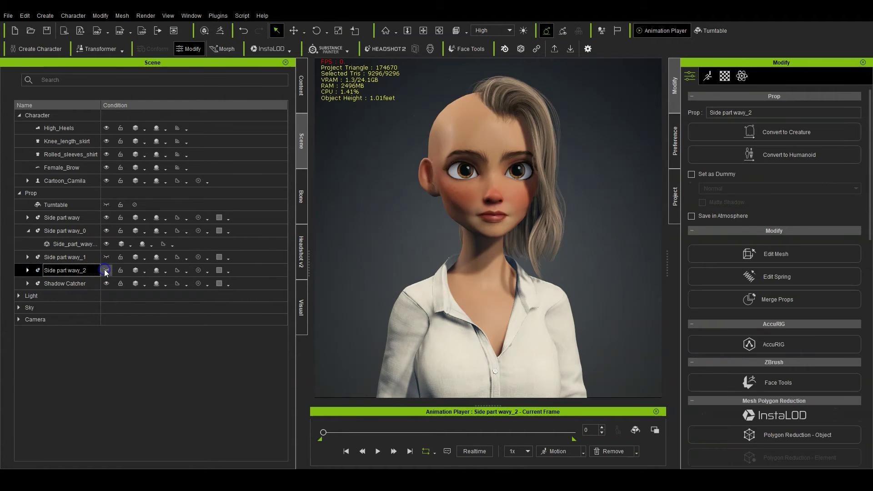
# Step: Merge all eight strand meshes inside Side part wavy_2 into one mesh, with the first Side_part_wavy_1_Extract as target
pyautogui.click(28, 270)
pyautogui.click(86, 283)
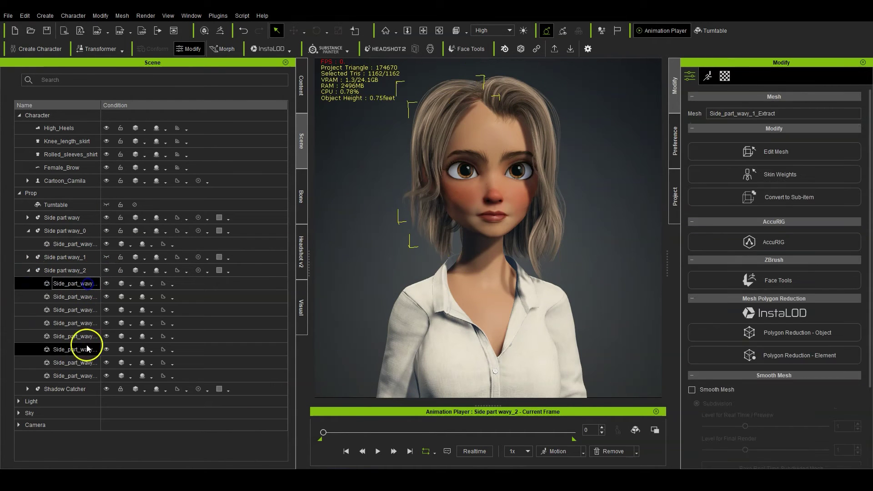
pyautogui.keyDown('shift'); pyautogui.click(86, 376); pyautogui.keyUp('shift')
pyautogui.click(768, 125)
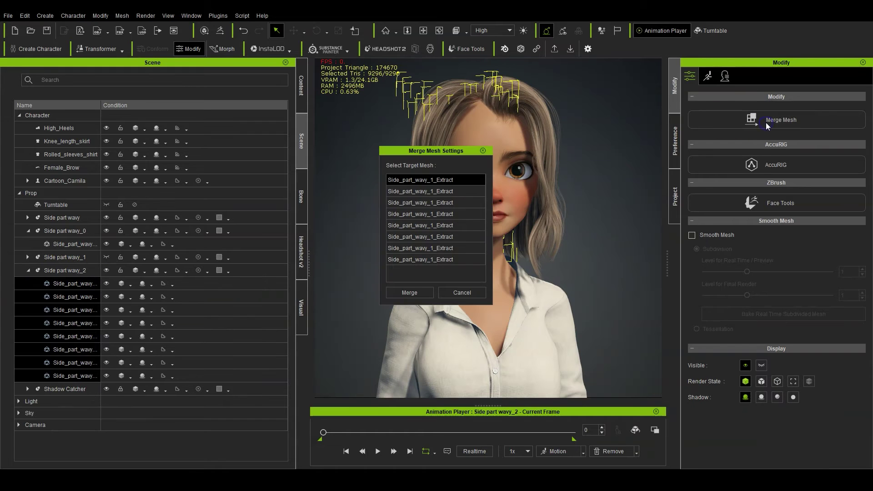
pyautogui.click(449, 291)
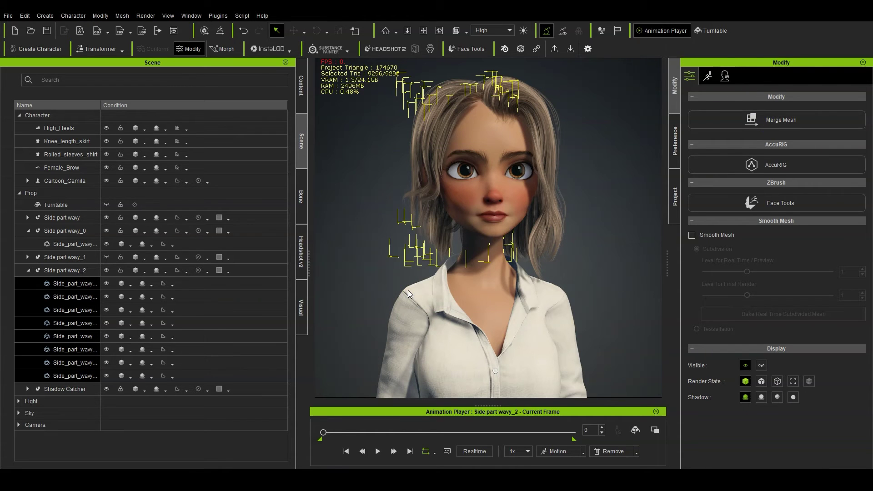
# Step: Show the Side part wavy_1 prop and hide the merged Side part wavy_2 prop
pyautogui.click(27, 270)
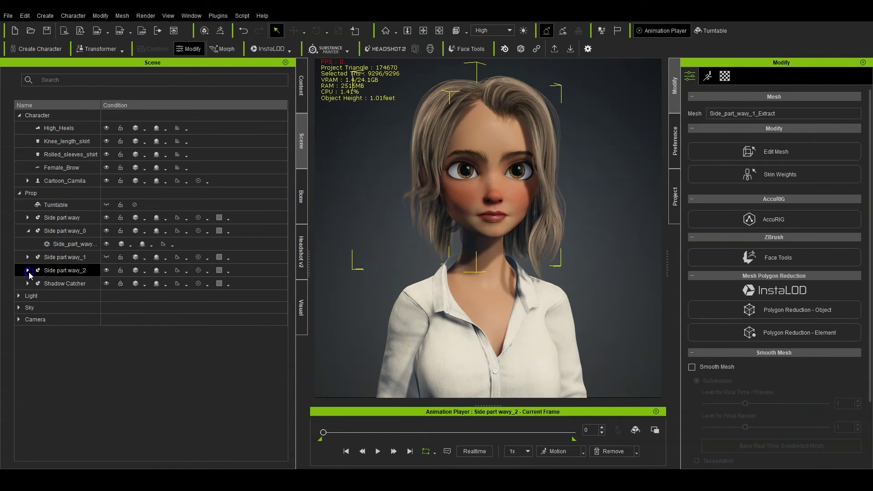
pyautogui.click(108, 257)
pyautogui.moveTo(435, 243); pyautogui.dragTo(550, 209, button='right')
pyautogui.keyDown('ctrl'); pyautogui.click(123, 270); pyautogui.keyUp('ctrl')
pyautogui.click(107, 270)
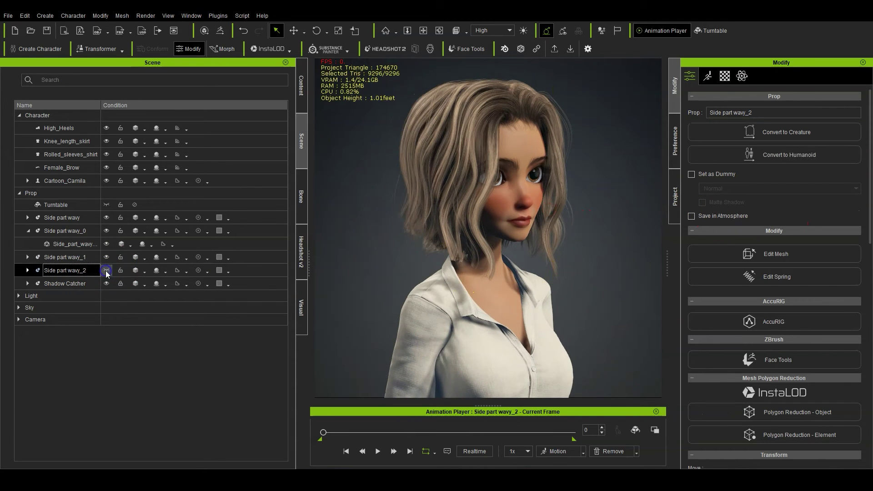
pyautogui.moveTo(460, 245); pyautogui.dragTo(322, 219, button='right')
# Step: Merge the Side part wavy, Side part wavy_0 and Side part wavy_1 props into one prop
pyautogui.click(64, 231)
pyautogui.keyDown('ctrl'); pyautogui.click(78, 257); pyautogui.keyUp('ctrl')
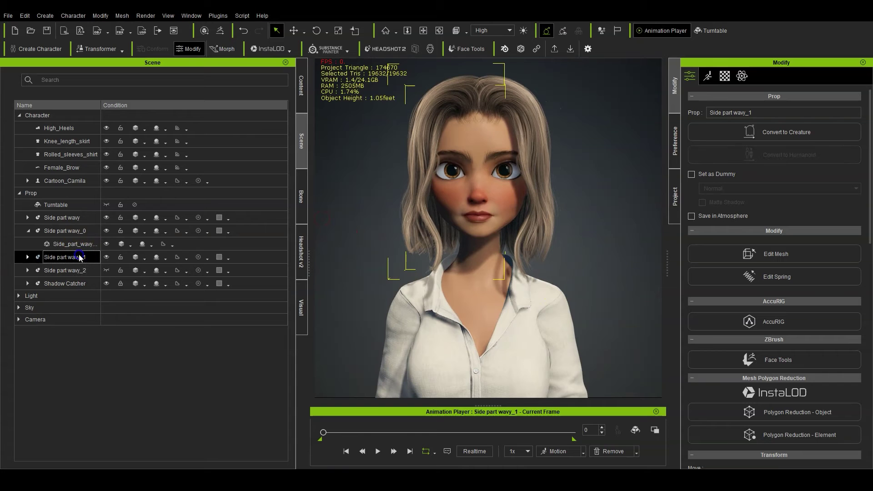
pyautogui.click(28, 231)
pyautogui.keyDown('ctrl'); pyautogui.click(78, 218); pyautogui.keyUp('ctrl')
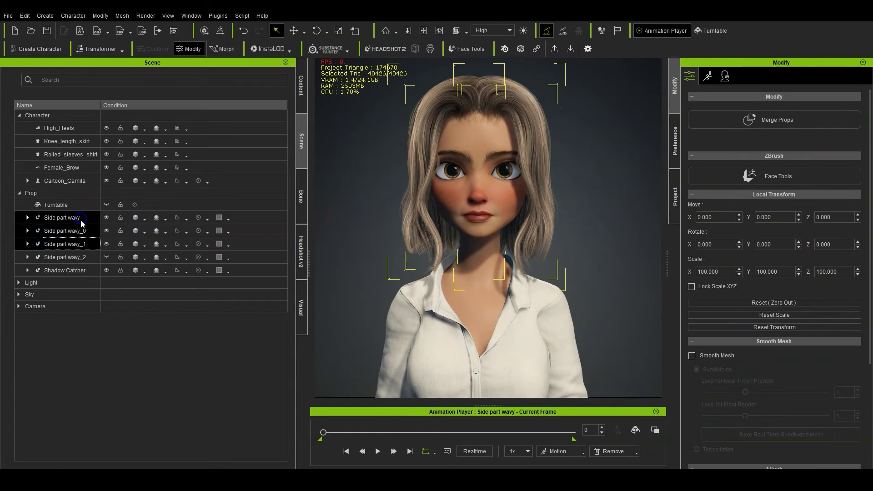
pyautogui.click(808, 127)
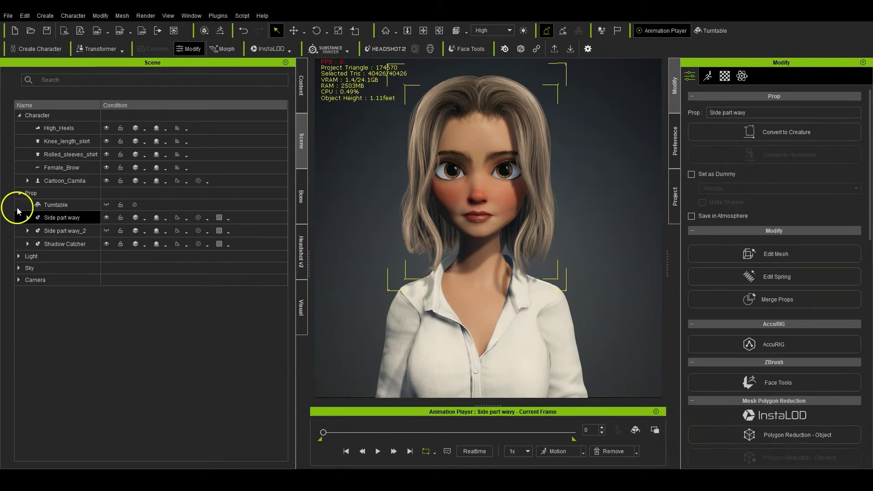
# Step: Merge the three strand meshes inside the Side part wavy prop into one mesh, with Side_part_wavy_1 as target
pyautogui.click(28, 217)
pyautogui.click(71, 231)
pyautogui.keyDown('ctrl'); pyautogui.click(81, 261); pyautogui.keyUp('ctrl')
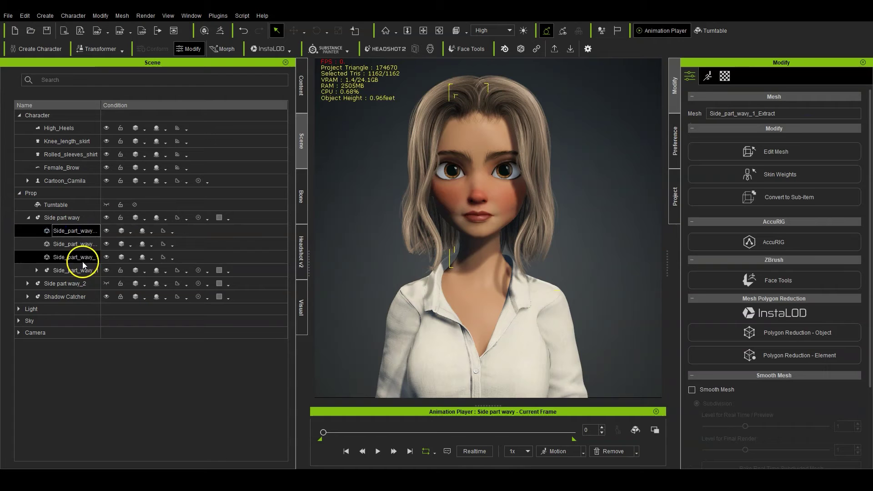
pyautogui.keyDown('shift'); pyautogui.click(80, 274); pyautogui.keyUp('shift')
pyautogui.click(81, 260)
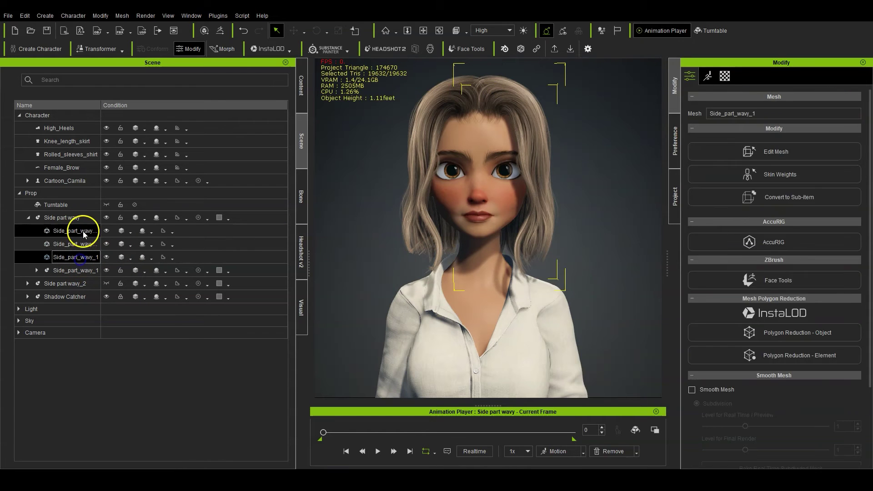
pyautogui.keyDown('shift'); pyautogui.click(84, 232); pyautogui.keyUp('shift')
pyautogui.click(780, 122)
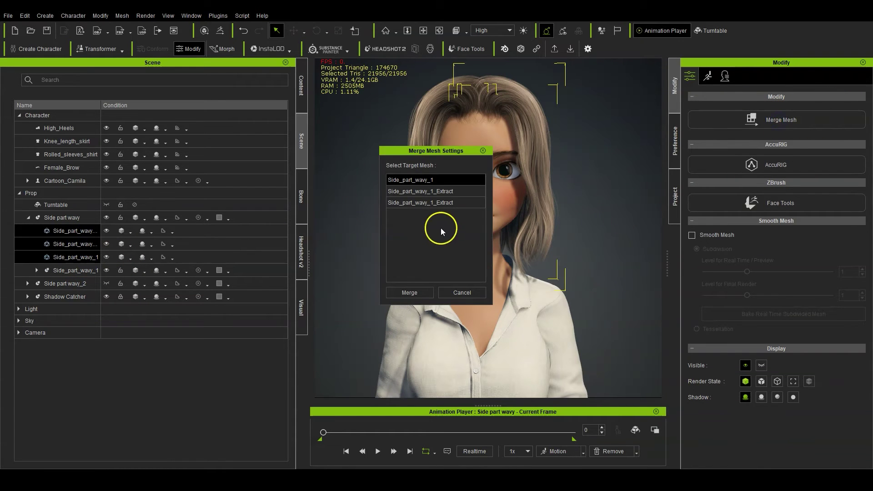
pyautogui.click(414, 296)
# Step: Attach the merged Side part wavy prop to the character's head by picking it as the parent
pyautogui.click(72, 222)
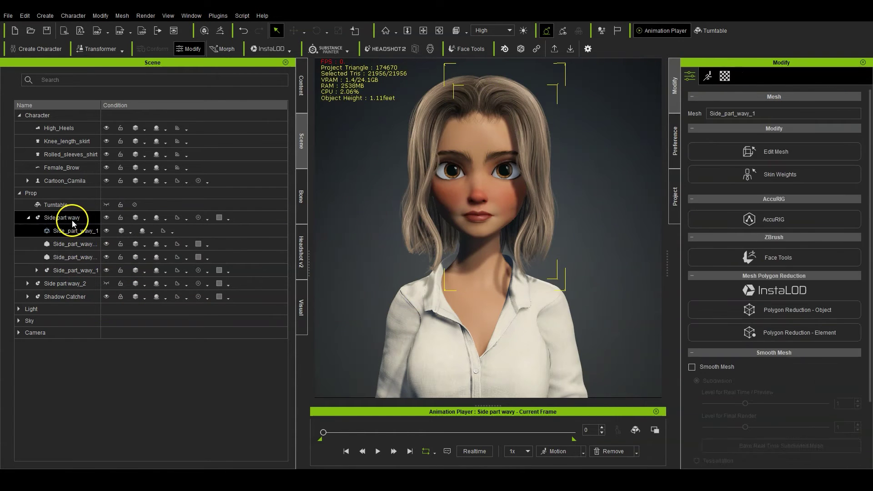
pyautogui.click(28, 217)
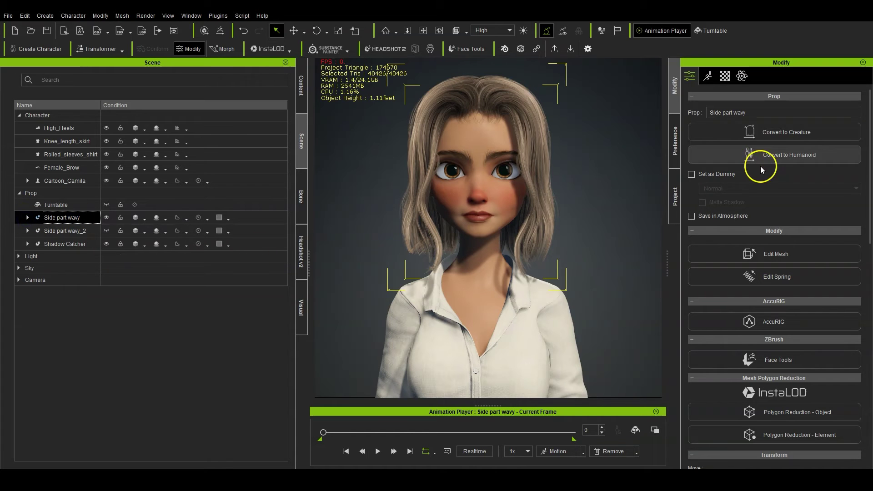
pyautogui.scroll(-3, 794, 313)
pyautogui.scroll(-10, 795, 313)
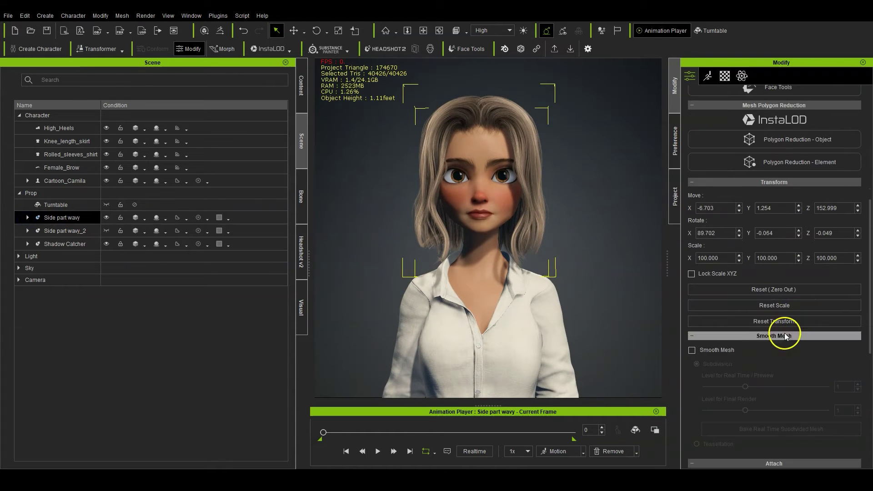
pyautogui.click(737, 224)
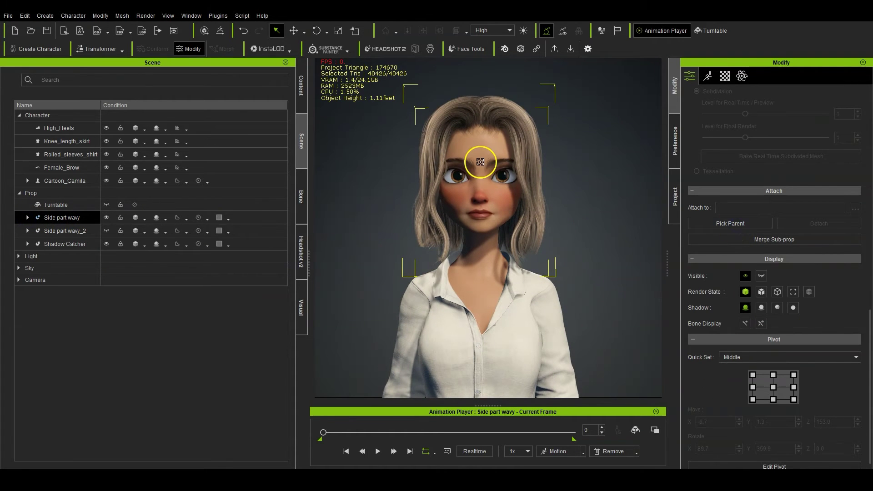
pyautogui.click(481, 162)
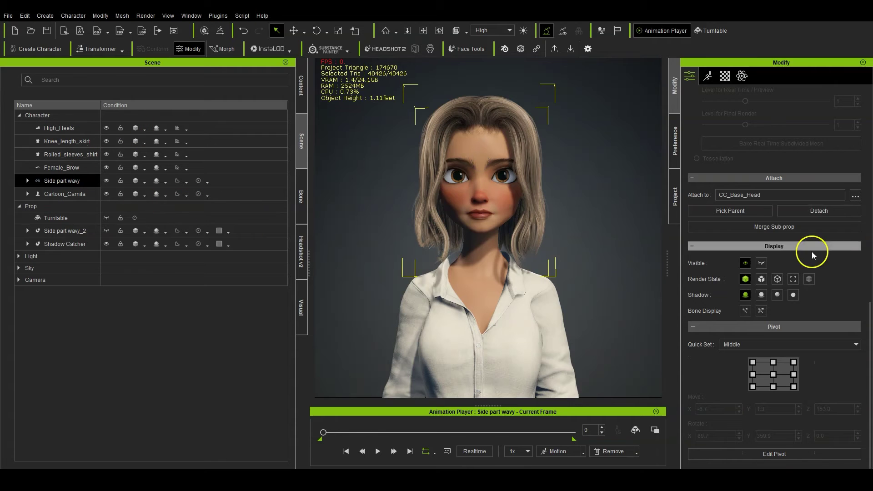
# Step: Create character hair from the Side part wavy accessory with the Base/All hair template, resetting the facial expressions to default
pyautogui.scroll(12, 812, 252)
pyautogui.scroll(3, 750, 263)
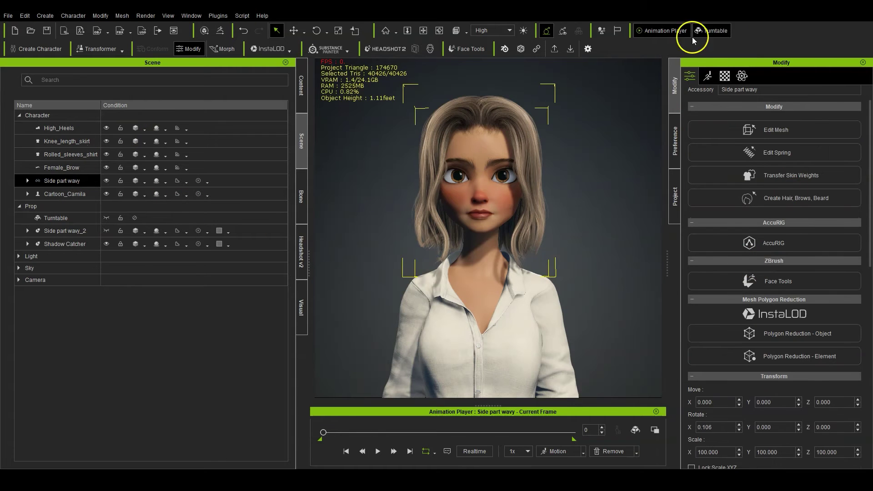
pyautogui.click(795, 202)
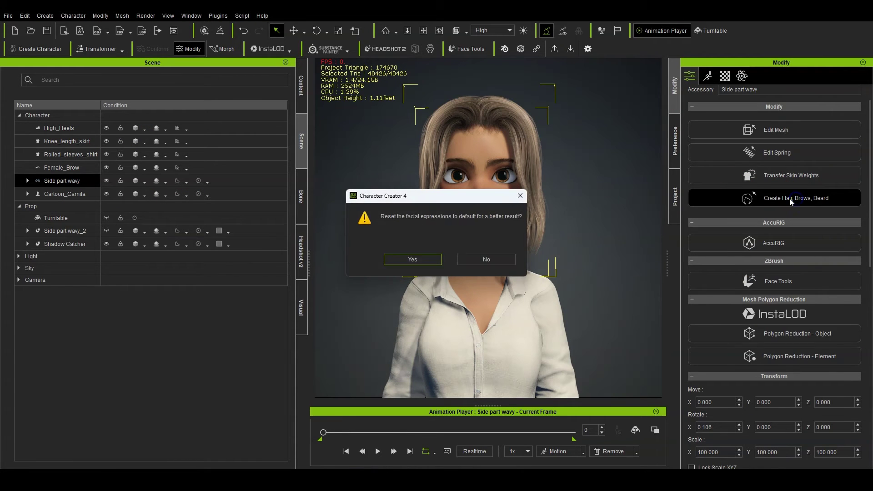
pyautogui.click(438, 260)
pyautogui.click(436, 263)
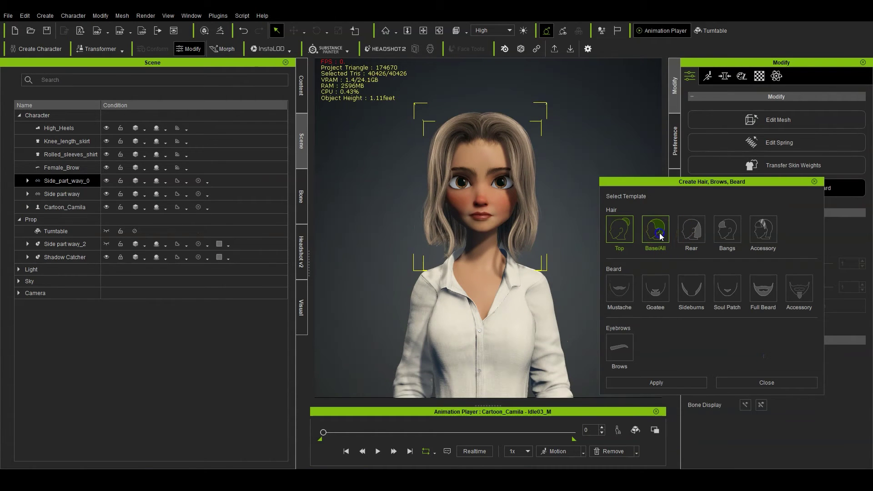
pyautogui.click(660, 233)
pyautogui.click(673, 384)
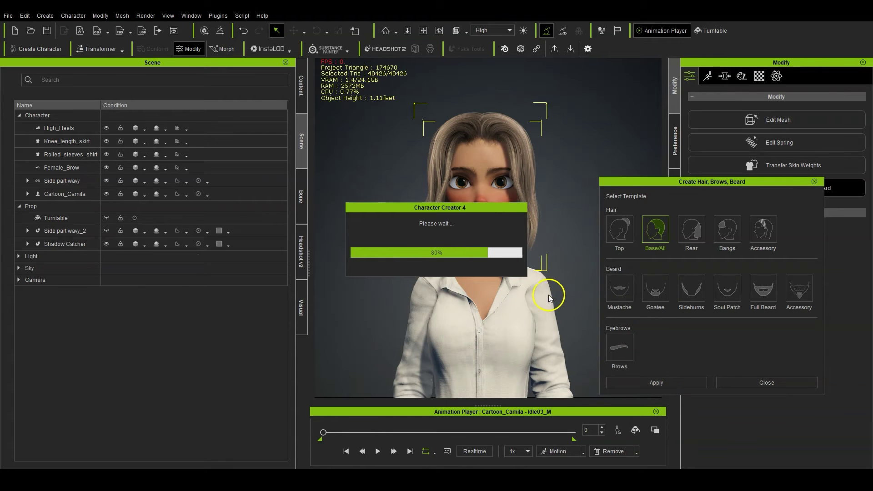
# Step: Inspect how the new hair fits around the character's head from several angles and distances
pyautogui.keyDown('alt'); pyautogui.moveTo(567, 323); pyautogui.dragTo(550, 311); pyautogui.keyUp('alt')
pyautogui.keyDown('alt'); pyautogui.moveTo(550, 311); pyautogui.dragTo(504, 204, button='right'); pyautogui.keyUp('alt')
pyautogui.moveTo(572, 263)
pyautogui.keyDown('alt'); pyautogui.mouseDown()
pyautogui.moveTo(293, 279)
pyautogui.moveTo(581, 275)
pyautogui.mouseUp(); pyautogui.keyUp('alt')
pyautogui.scroll(2, 557, 269)
pyautogui.moveTo(559, 272); pyautogui.dragTo(549, 275, button='right')
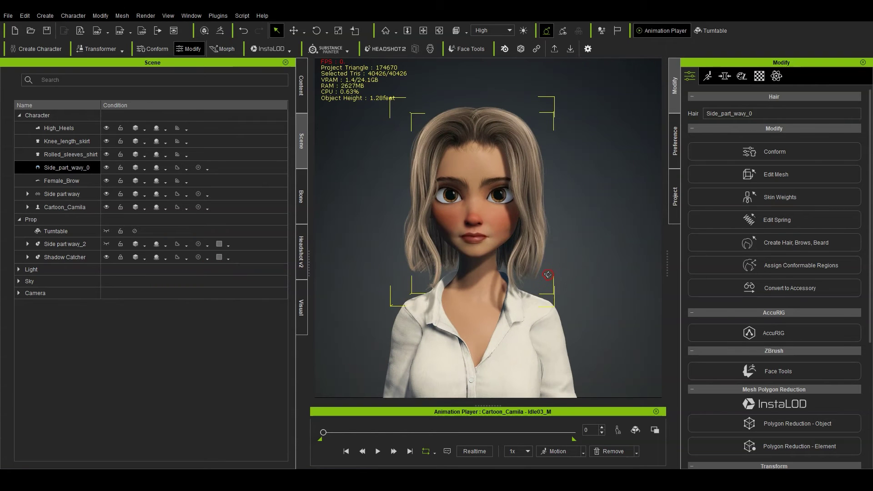
pyautogui.moveTo(547, 241); pyautogui.dragTo(551, 246, button='right')
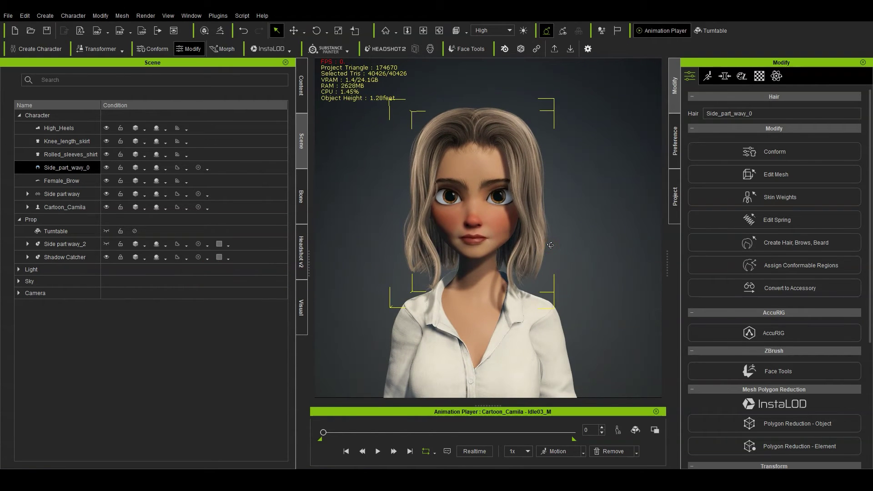
pyautogui.moveTo(572, 280)
pyautogui.mouseDown(button='right')
pyautogui.moveTo(432, 277)
pyautogui.moveTo(577, 276)
pyautogui.mouseUp(button='right')
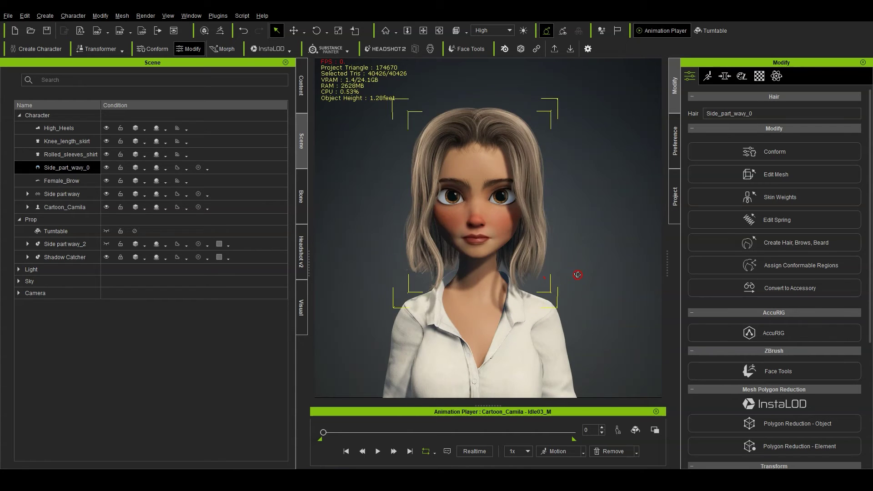
pyautogui.scroll(-2, 577, 275)
pyautogui.moveTo(348, 257); pyautogui.dragTo(374, 245, button='right')
pyautogui.click(338, 159)
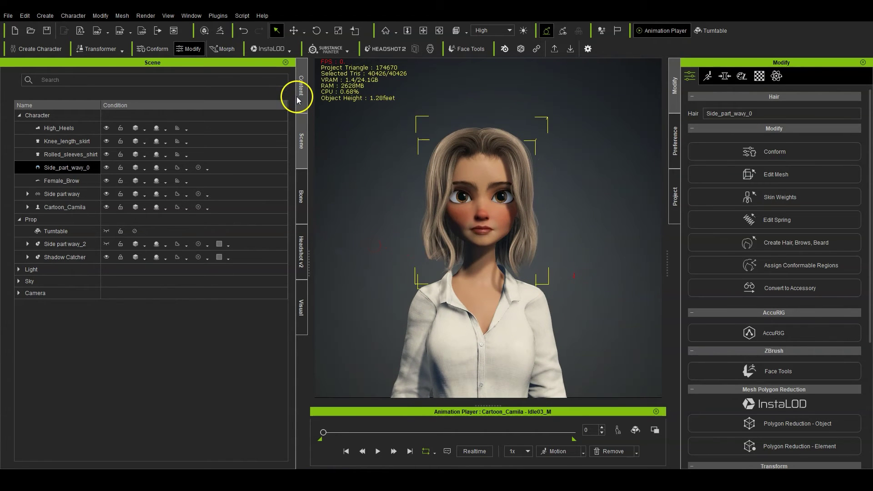
# Step: Apply the 03_Shaved Half hair from the Cartoon Character Designer - Toon Hair pack to the character
pyautogui.click(297, 96)
pyautogui.click(51, 247)
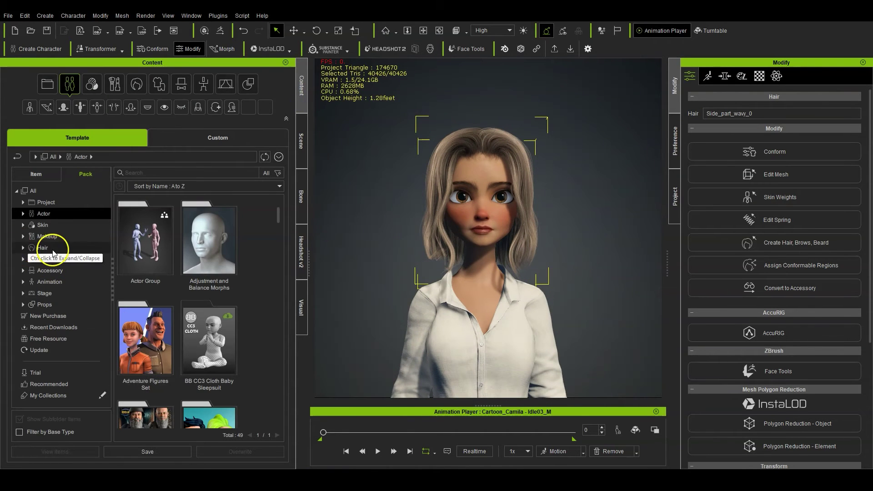
pyautogui.scroll(-4, 137, 246)
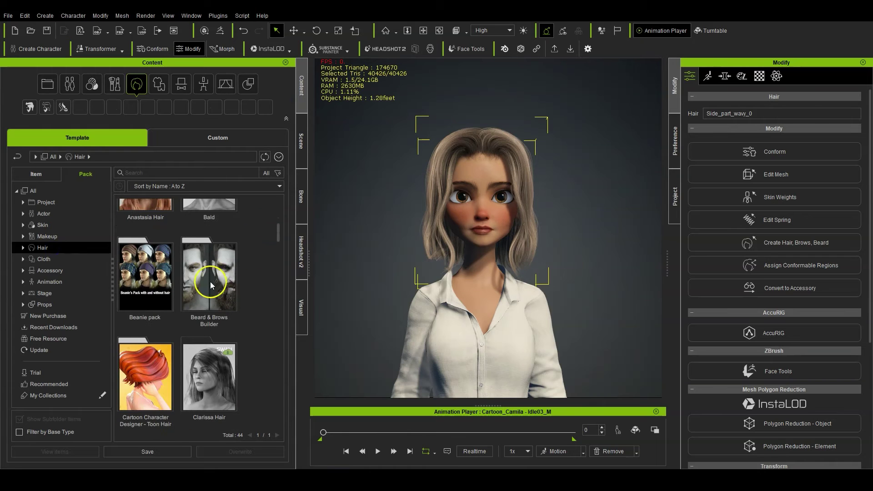
pyautogui.doubleClick(146, 353)
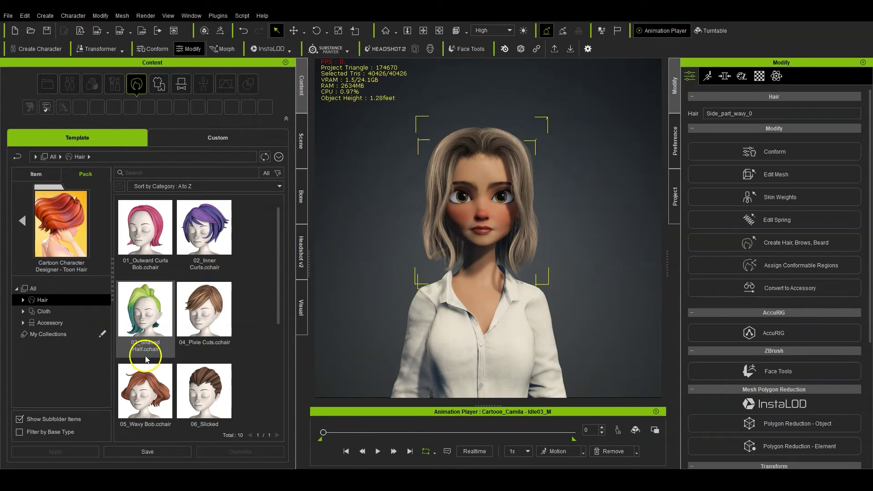
pyautogui.doubleClick(158, 310)
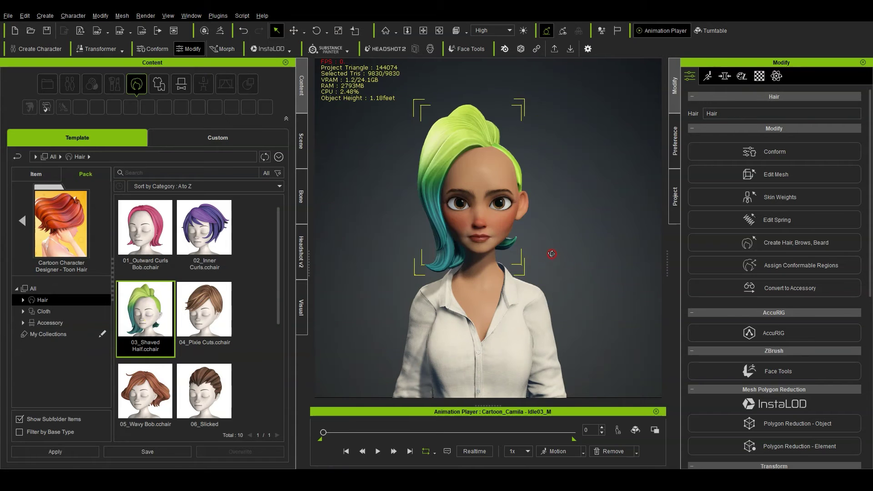
# Step: Convert the shaved-half hair to an accessory with Bake Current Shape and detach it from the head as a prop
pyautogui.click(300, 138)
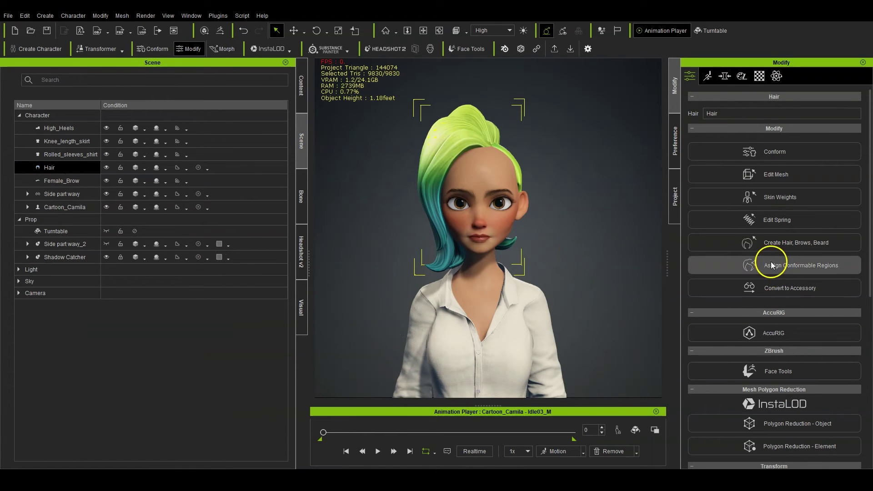
pyautogui.click(801, 291)
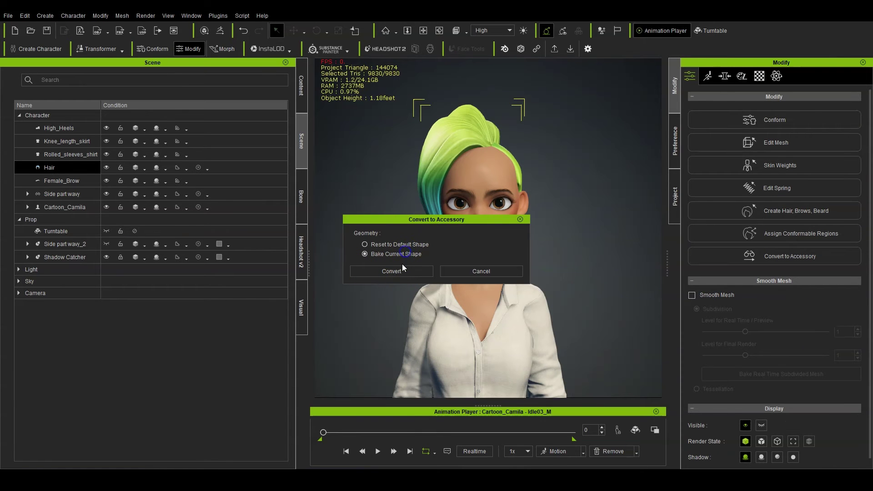
pyautogui.click(402, 270)
pyautogui.scroll(-6, 699, 337)
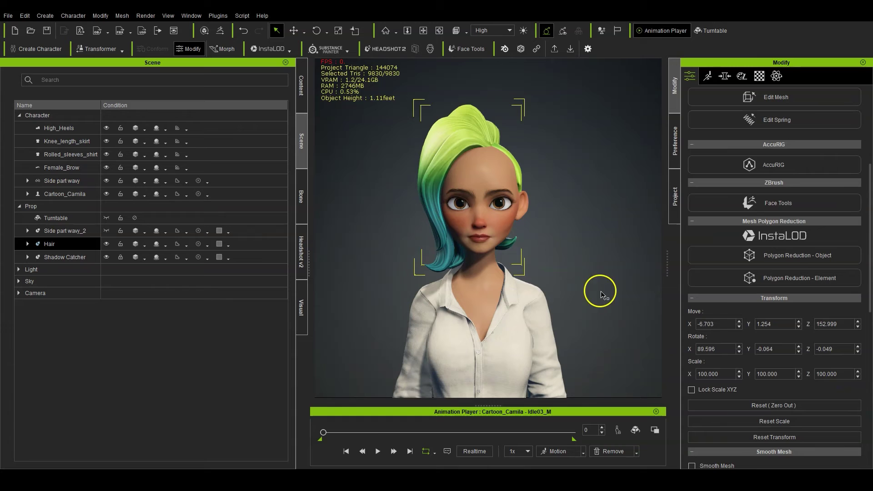
# Step: Extract the short hair element on the shaved side of the Hair prop as a separate mesh and list the prop's meshes
pyautogui.scroll(5, 737, 360)
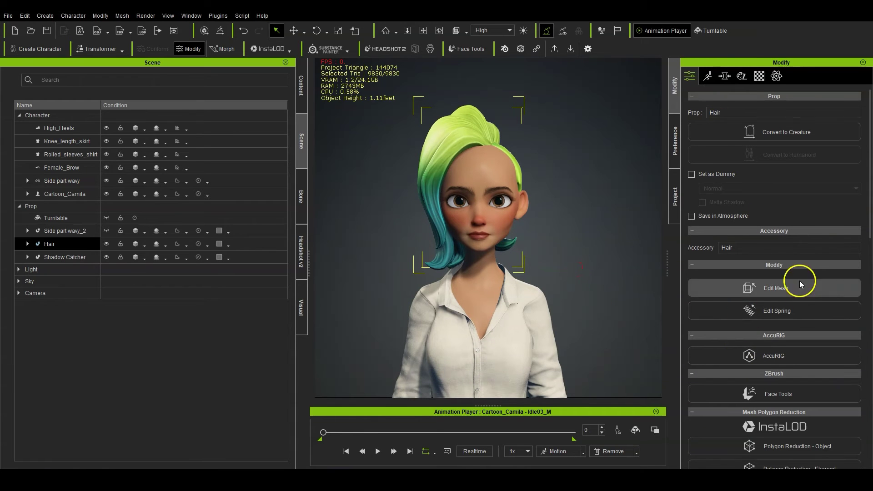
pyautogui.click(789, 290)
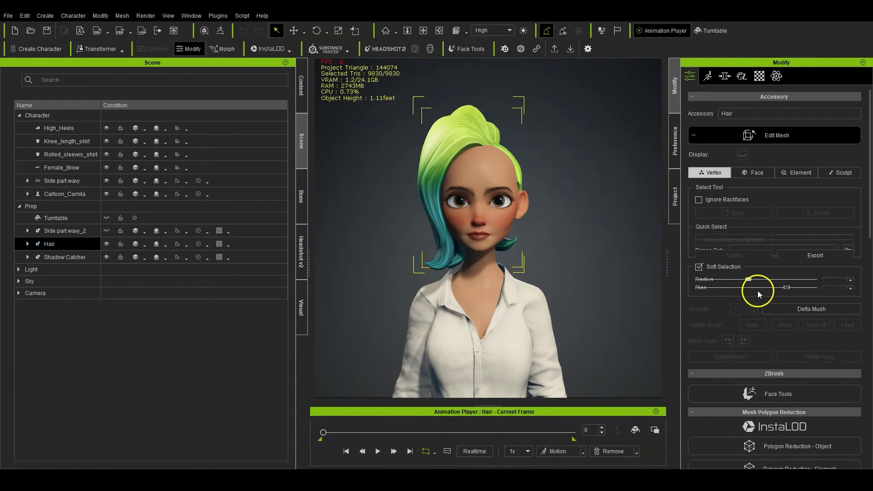
pyautogui.click(797, 139)
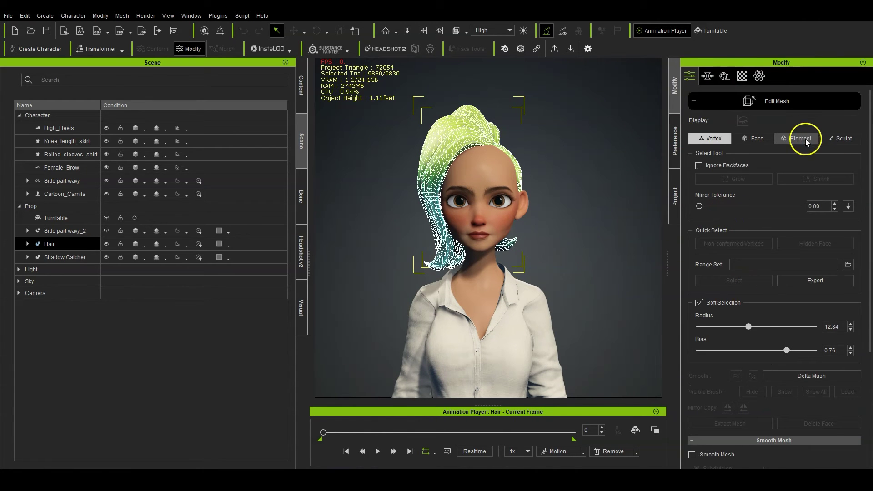
pyautogui.click(517, 165)
pyautogui.moveTo(599, 216); pyautogui.dragTo(569, 266, button='right')
pyautogui.click(743, 421)
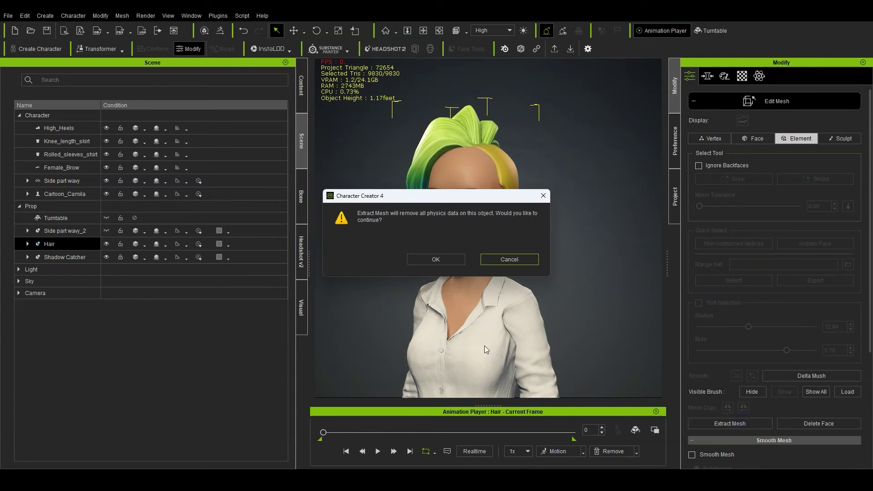
pyautogui.click(448, 263)
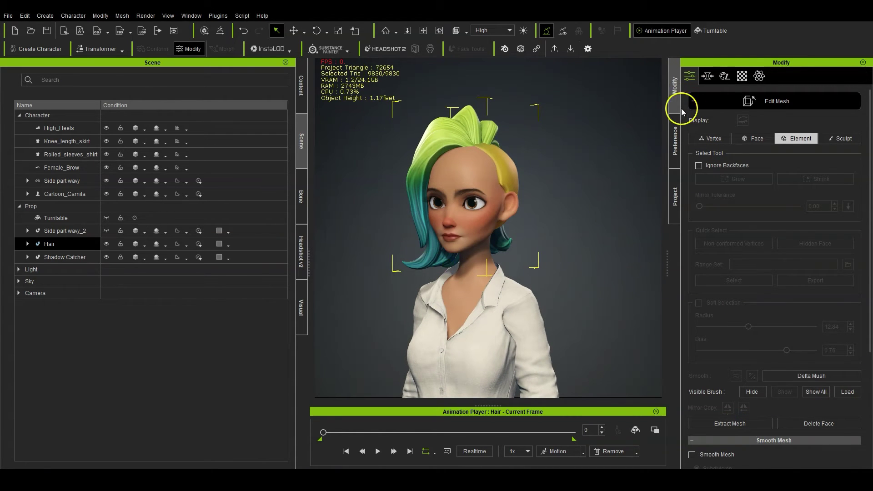
pyautogui.click(695, 102)
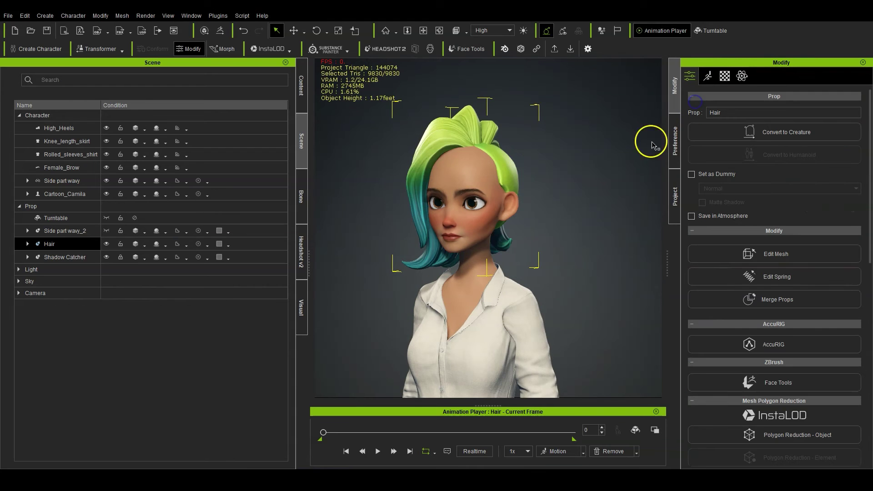
pyautogui.click(27, 244)
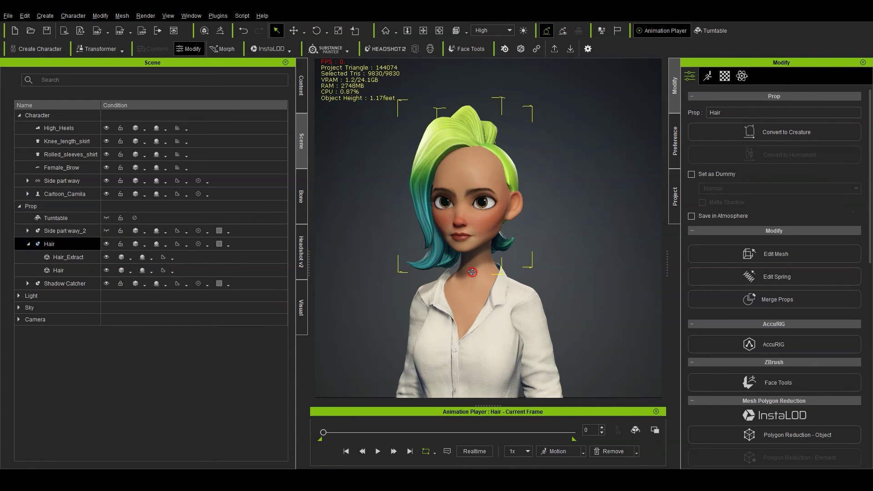
# Step: Duplicate the Hair prop beside the head, then convert the copy's long hair mesh to a sub-item and delete it
pyautogui.click(289, 33)
pyautogui.keyDown('ctrl'); pyautogui.moveTo(523, 230); pyautogui.dragTo(578, 230); pyautogui.keyUp('ctrl')
pyautogui.click(27, 284)
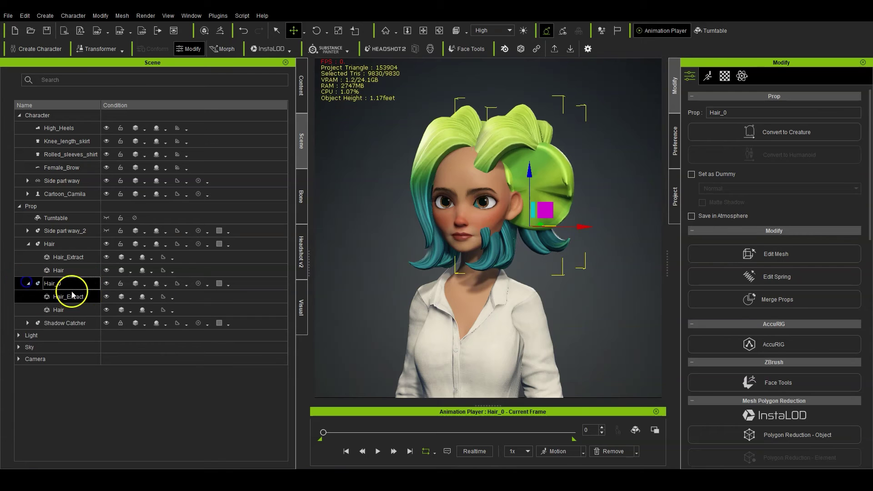
pyautogui.click(78, 297)
pyautogui.click(77, 311)
pyautogui.click(106, 311)
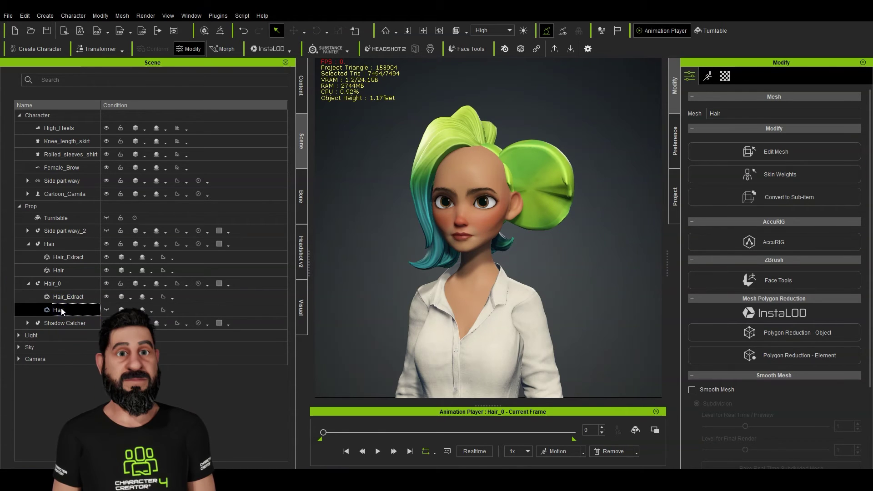
pyautogui.click(107, 310)
pyautogui.click(772, 195)
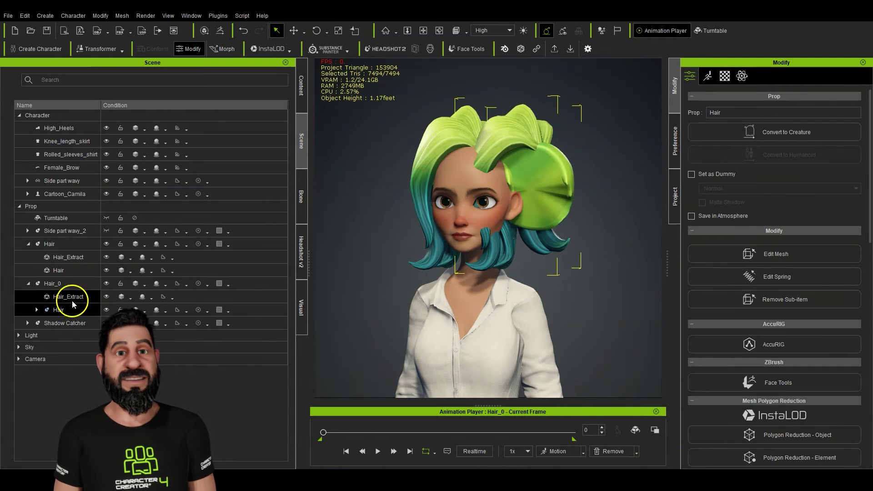
pyautogui.press('Delete')
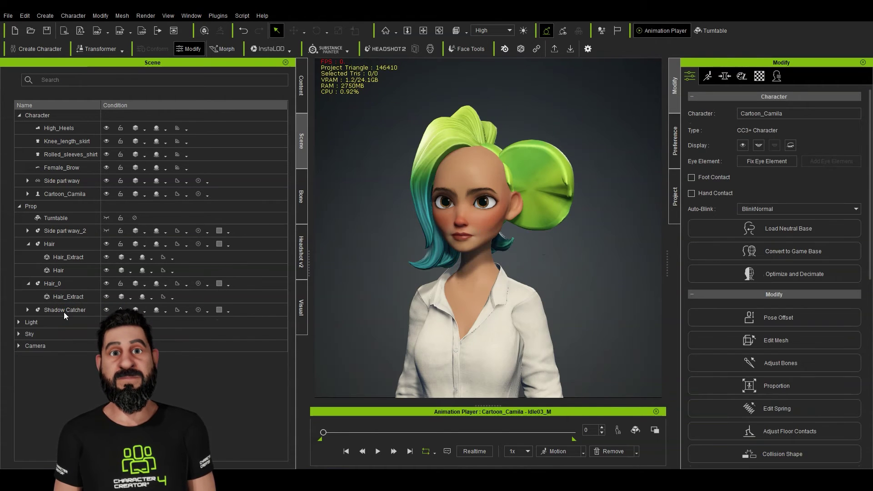
# Step: Move the duplicated short hair prop back onto the shaved side of the character's head
pyautogui.click(556, 174)
pyautogui.click(293, 30)
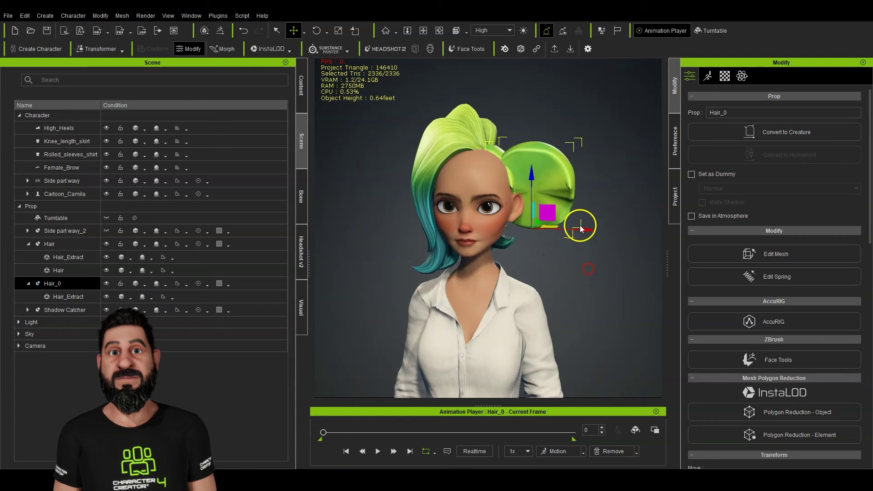
pyautogui.moveTo(575, 230); pyautogui.dragTo(527, 225)
pyautogui.moveTo(527, 225); pyautogui.dragTo(352, 200, button='right')
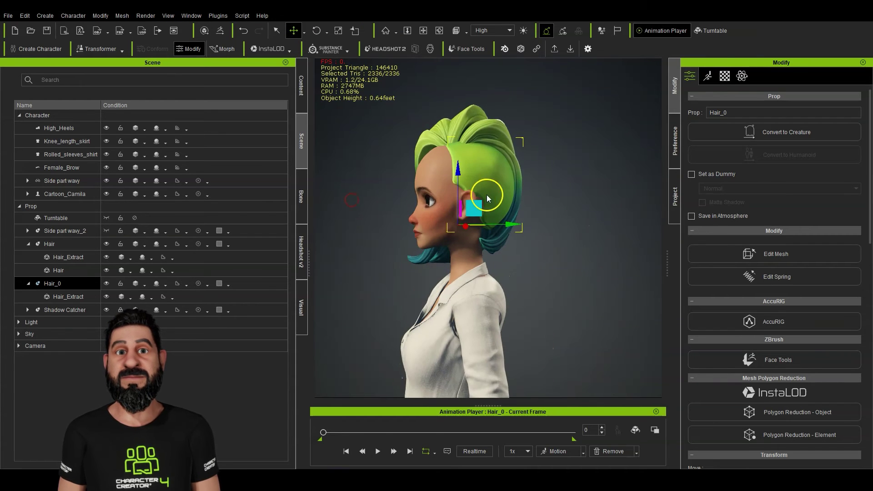
pyautogui.moveTo(480, 204); pyautogui.dragTo(477, 204)
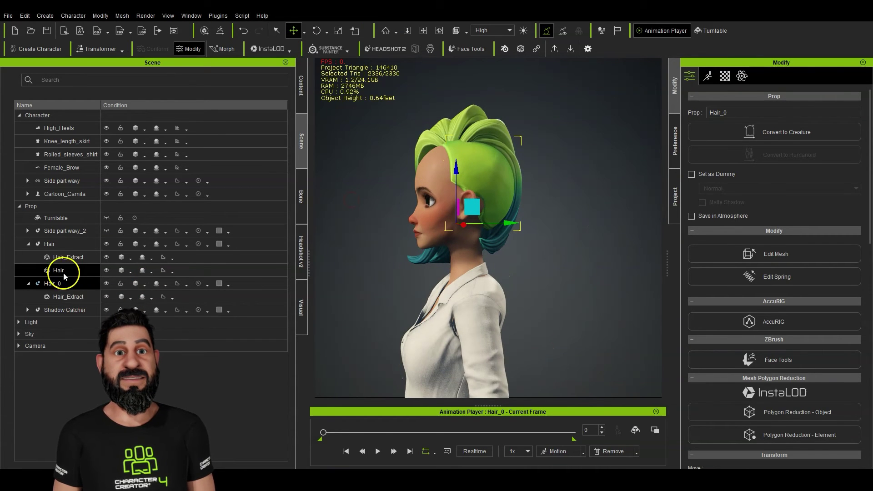
# Step: Convert the Hair_Extract mesh of the original Hair prop to a sub-item and delete it
pyautogui.click(67, 258)
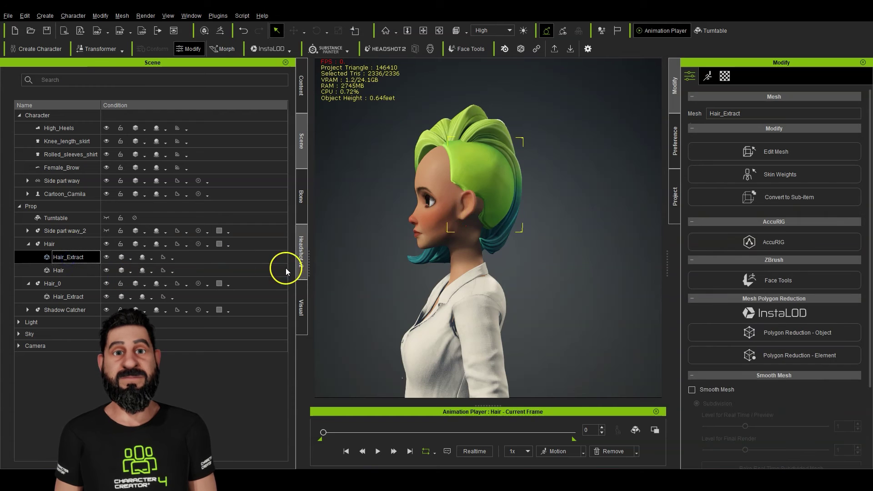
pyautogui.moveTo(427, 285); pyautogui.dragTo(510, 290, button='right')
pyautogui.click(107, 257)
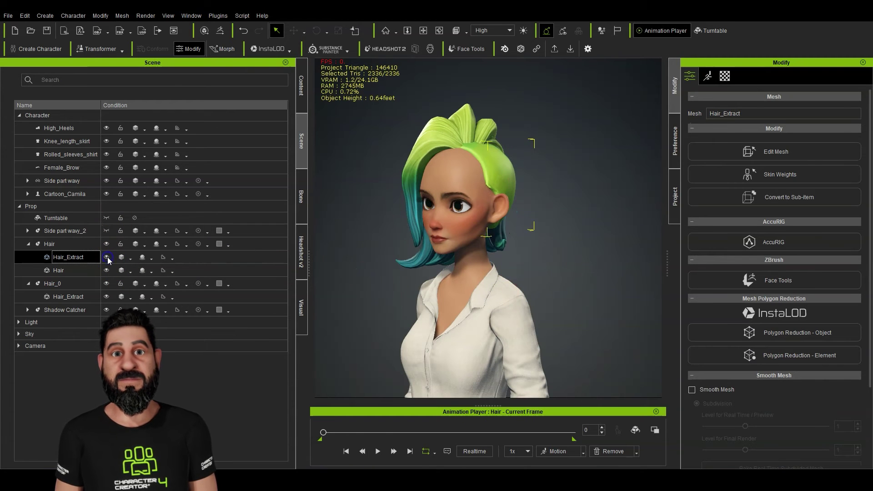
pyautogui.moveTo(484, 248); pyautogui.dragTo(554, 244, button='right')
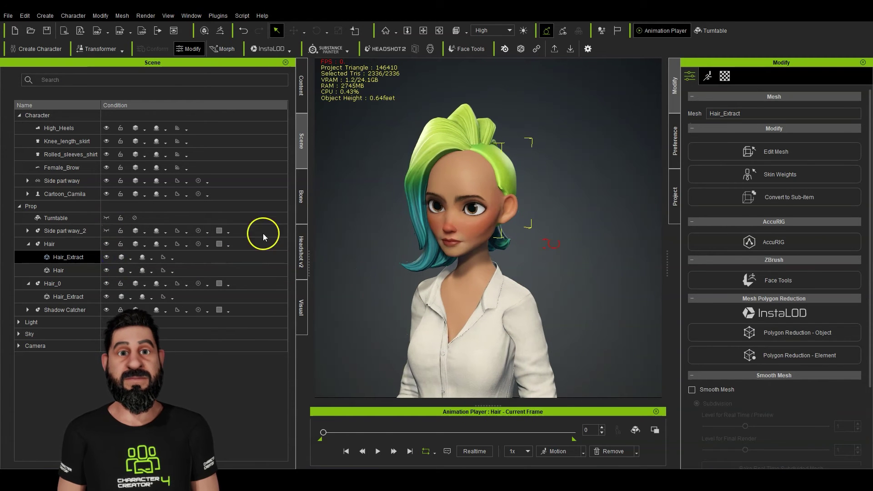
pyautogui.click(778, 197)
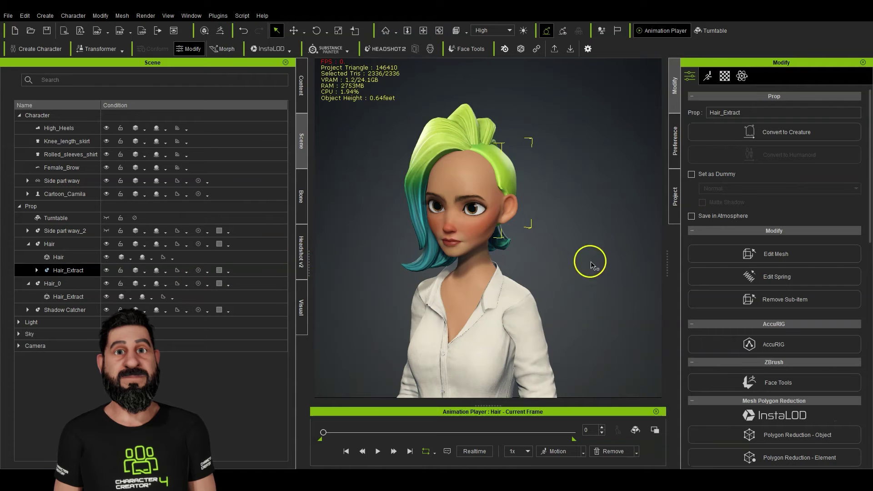
pyautogui.press('Delete')
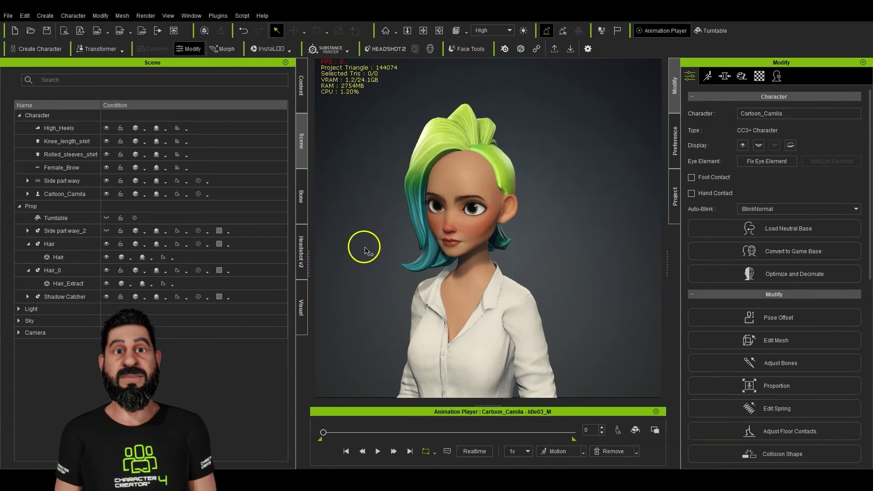
# Step: Shift the long-hair Hair prop sideways to refit it on the character's head
pyautogui.click(56, 244)
pyautogui.moveTo(523, 157); pyautogui.dragTo(530, 143, button='right')
pyautogui.click(294, 30)
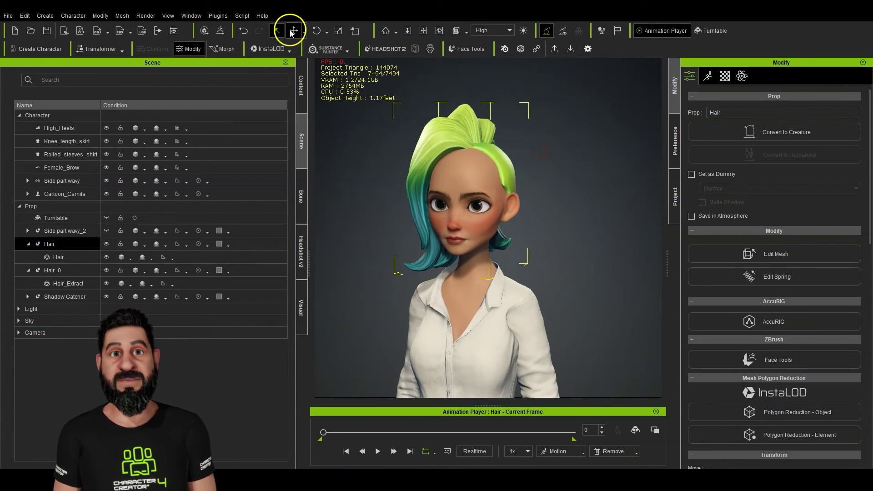
pyautogui.moveTo(476, 191); pyautogui.dragTo(479, 214)
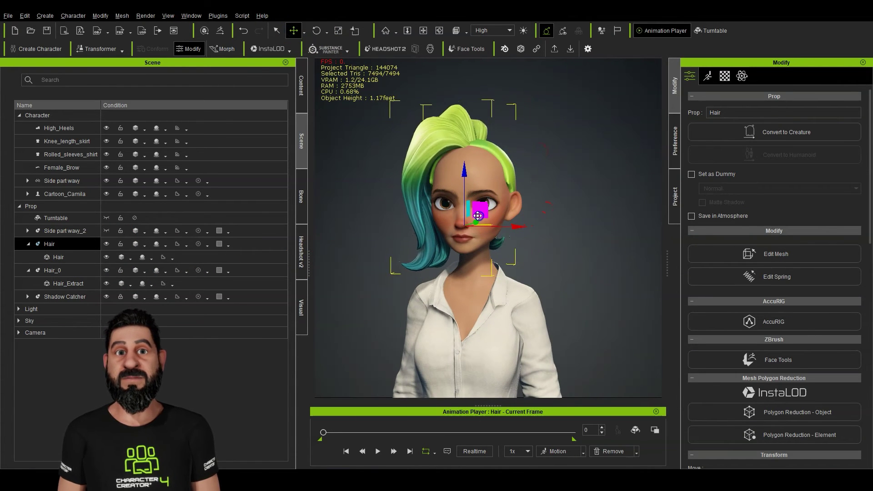
pyautogui.moveTo(479, 214); pyautogui.dragTo(485, 210, button='right')
# Step: Scale the long-hair Hair prop to about 83% in height and reposition it over the head
pyautogui.click(337, 31)
pyautogui.moveTo(478, 156); pyautogui.dragTo(507, 190)
pyautogui.moveTo(470, 222); pyautogui.dragTo(473, 224)
pyautogui.moveTo(539, 205); pyautogui.dragTo(523, 196, button='right')
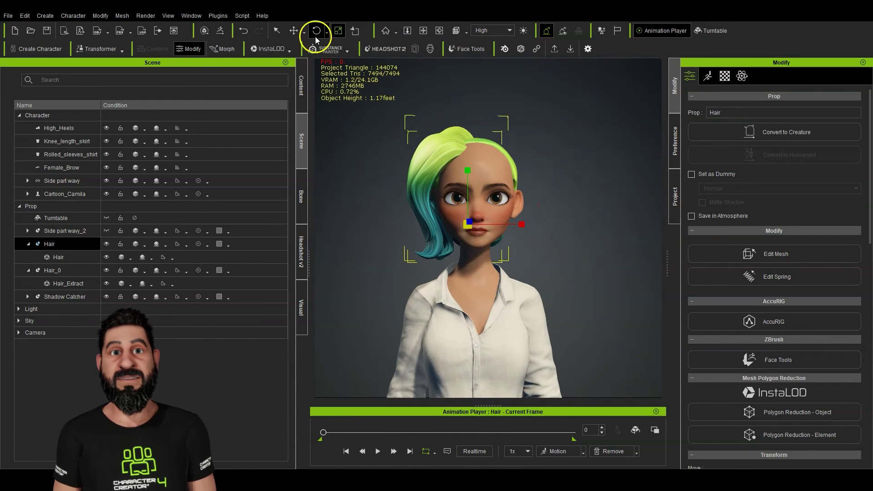
pyautogui.press('w')
pyautogui.moveTo(481, 208); pyautogui.dragTo(485, 205)
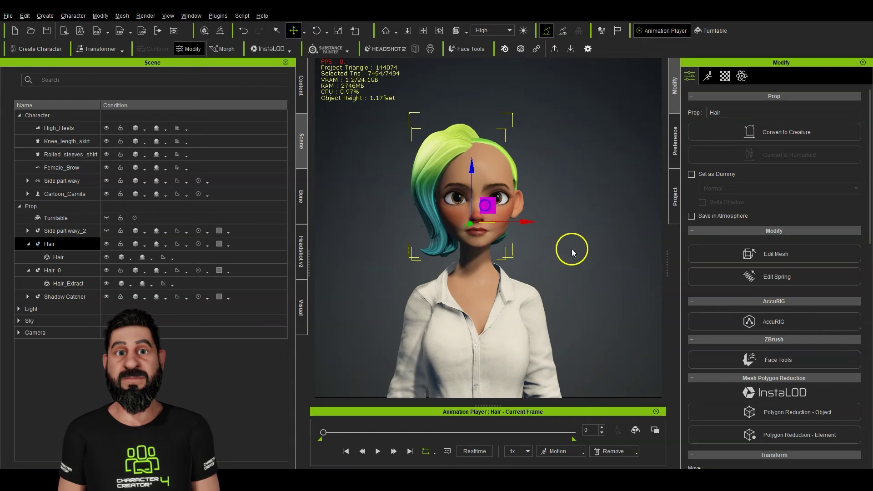
pyautogui.moveTo(573, 252); pyautogui.dragTo(537, 255, button='right')
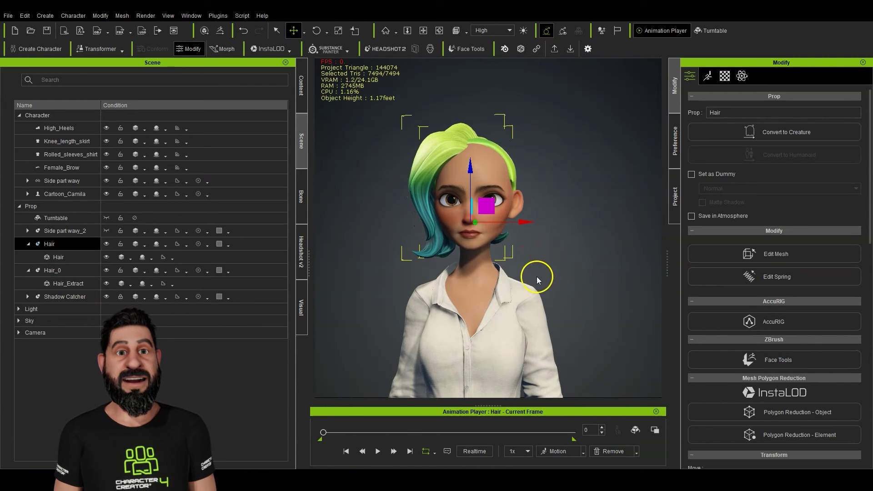
# Step: Duplicate the long-hair prop toward the bare side and attach the copy to the character's head
pyautogui.moveTo(522, 223)
pyautogui.keyDown('ctrl'); pyautogui.mouseDown()
pyautogui.moveTo(569, 232)
pyautogui.moveTo(559, 245)
pyautogui.mouseUp(); pyautogui.keyUp('ctrl')
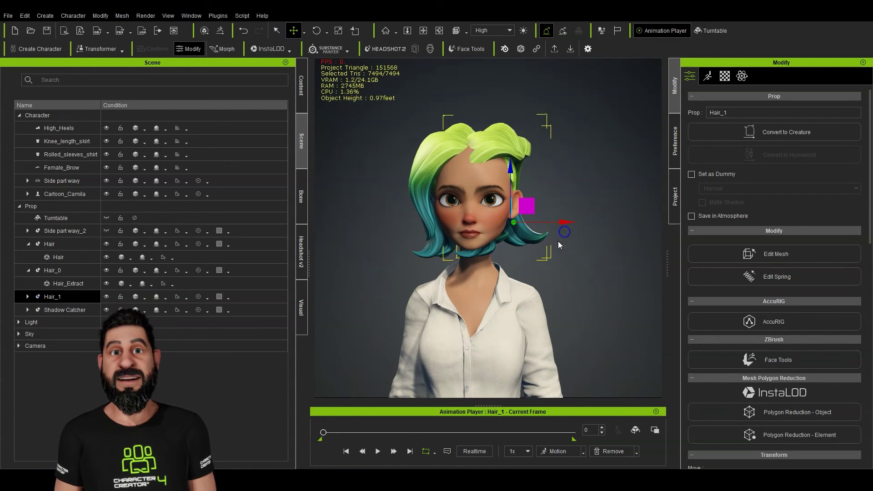
pyautogui.scroll(-6, 840, 319)
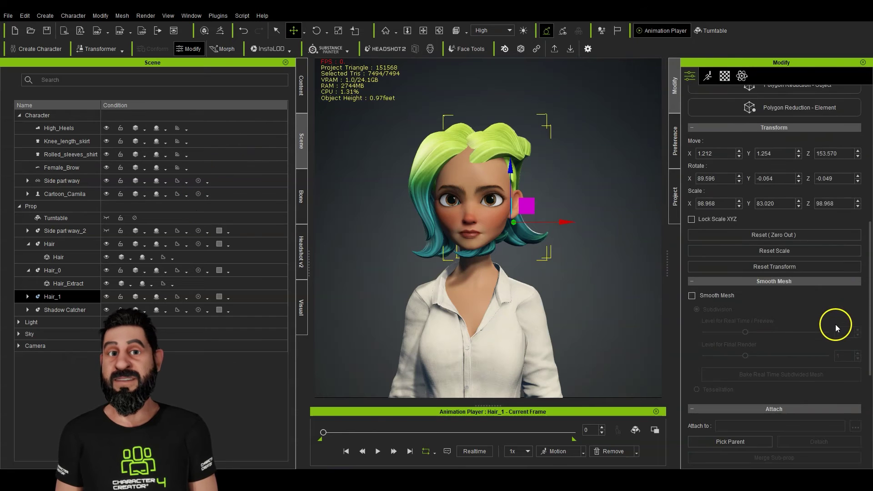
pyautogui.scroll(-6, 774, 321)
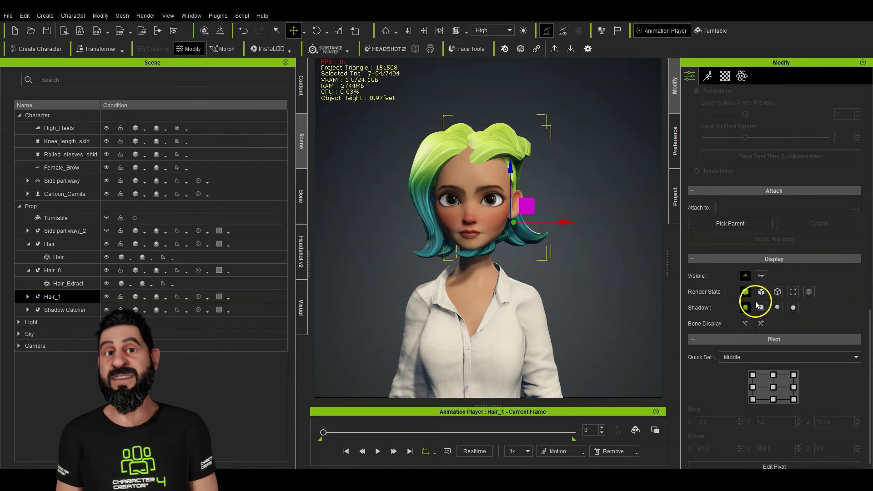
pyautogui.click(750, 225)
pyautogui.click(474, 182)
# Step: Turn the attached long-hair copy into character hair with the Top template, resetting the facial expressions to default
pyautogui.scroll(5, 746, 223)
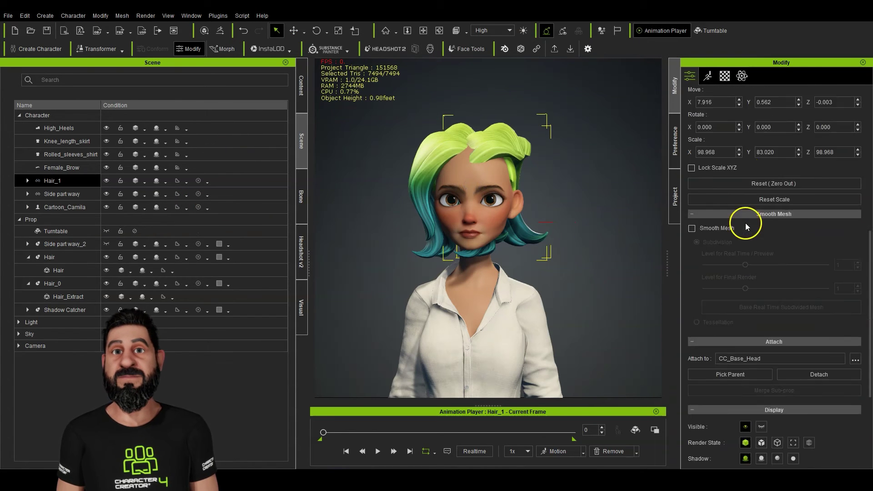
pyautogui.scroll(7, 746, 226)
pyautogui.click(796, 230)
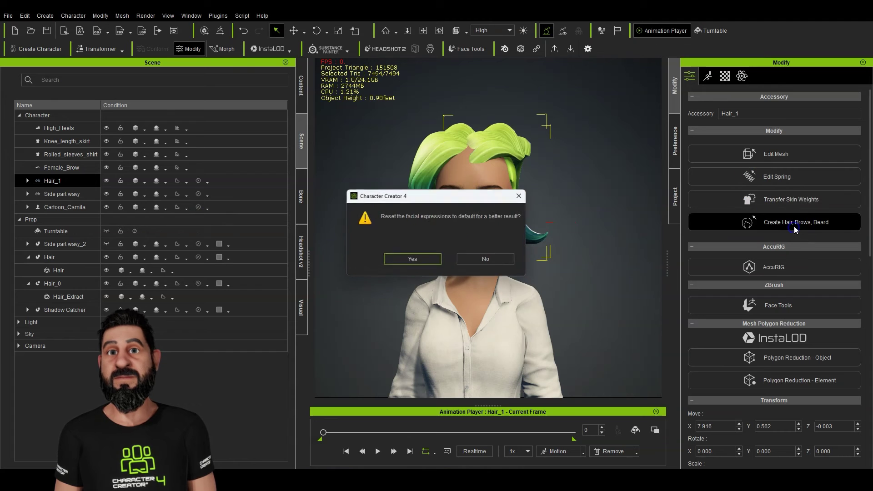
pyautogui.click(410, 259)
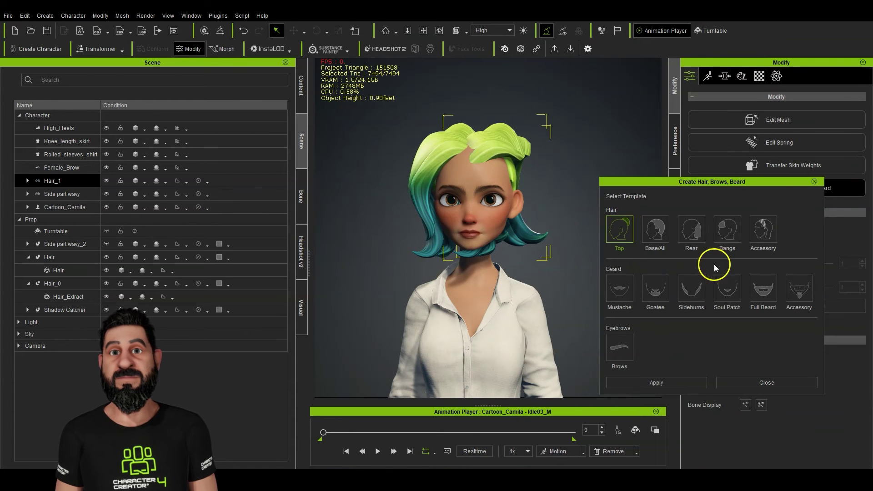
pyautogui.click(665, 383)
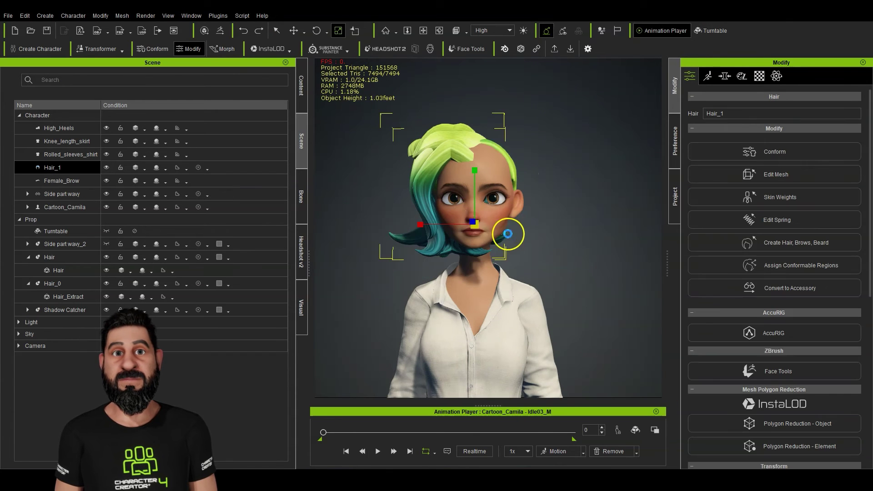
# Step: Mirror the long-hair copy by negative horizontal scaling and move it onto the bare side of the head
pyautogui.moveTo(529, 222); pyautogui.dragTo(339, 220)
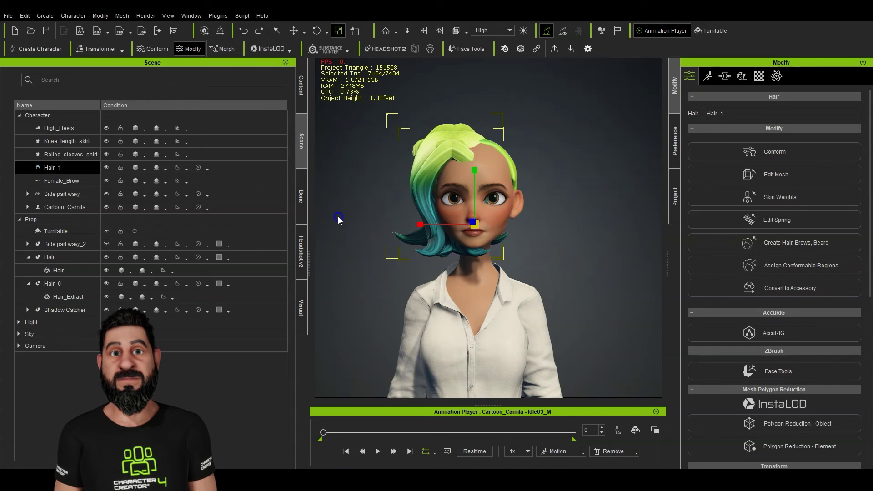
pyautogui.click(292, 31)
pyautogui.moveTo(533, 225); pyautogui.dragTo(563, 225)
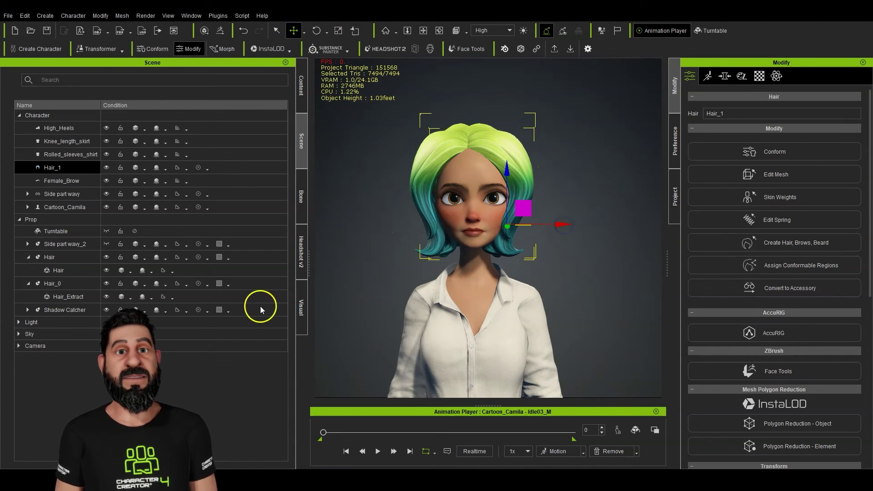
# Step: Convert the mirrored hair to an accessory with Bake Current Shape and detach it from the head as a prop
pyautogui.click(788, 294)
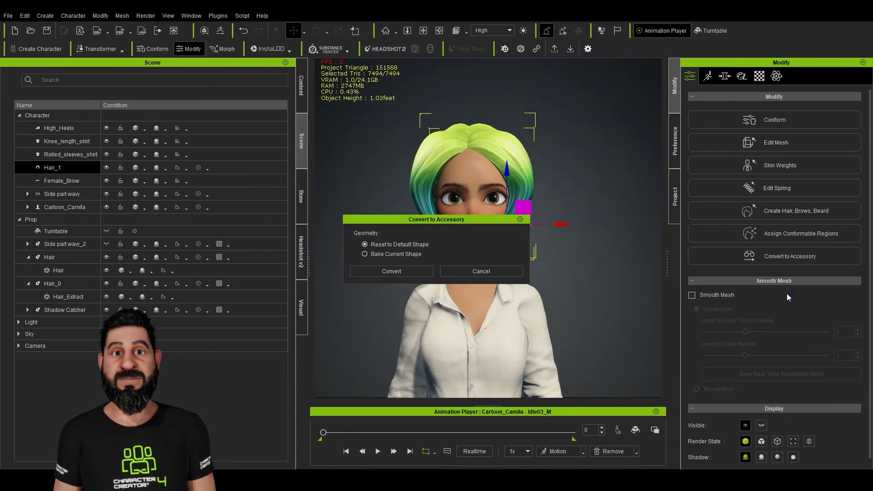
pyautogui.click(382, 253)
pyautogui.click(390, 271)
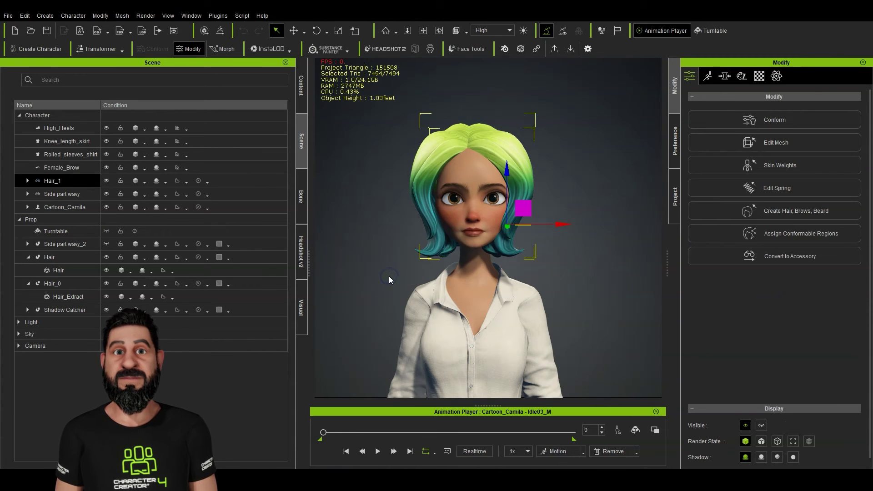
pyautogui.scroll(-2, 803, 347)
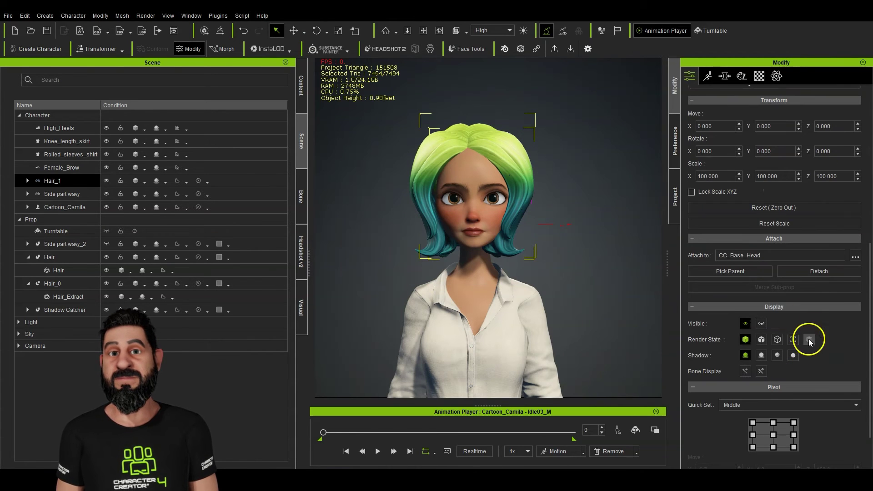
pyautogui.click(819, 272)
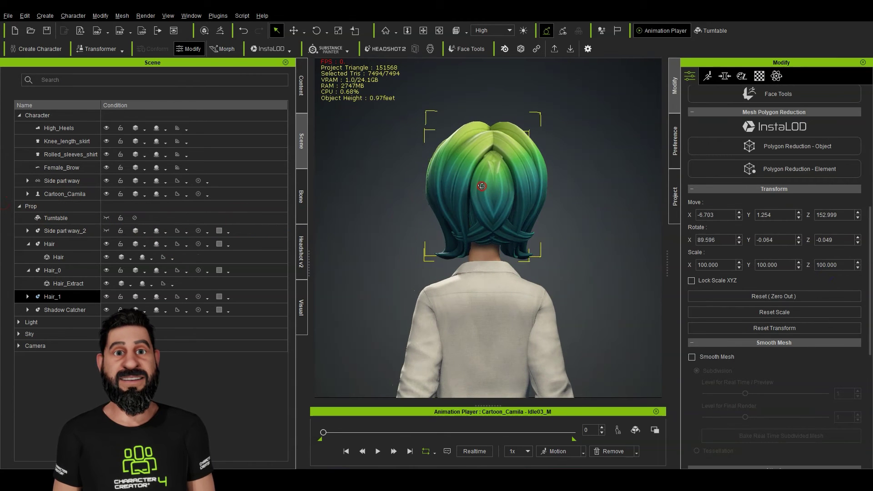
# Step: Edit the mesh of the mirrored hair by element and rotate a strand at the back of the head
pyautogui.scroll(5, 780, 274)
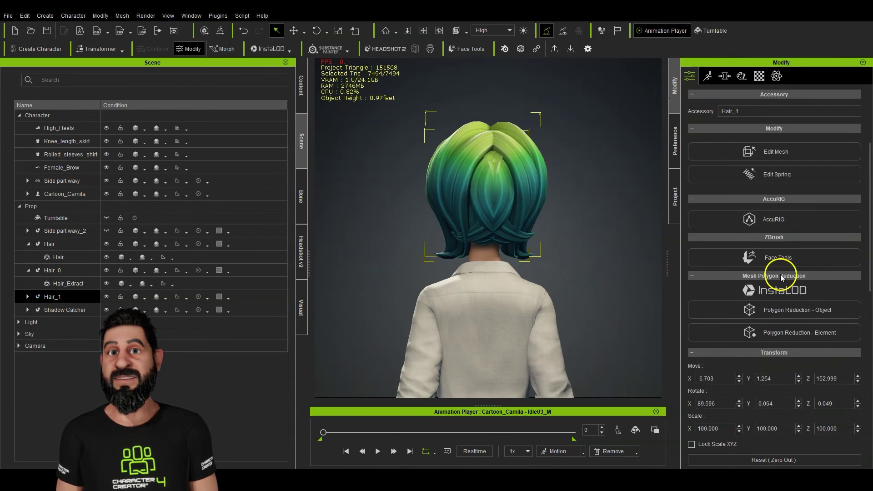
pyautogui.click(793, 285)
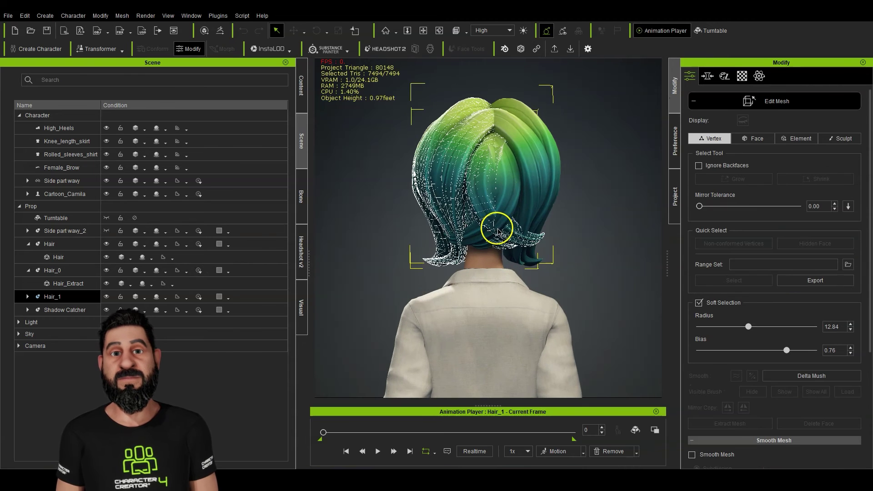
pyautogui.click(800, 139)
pyautogui.click(473, 204)
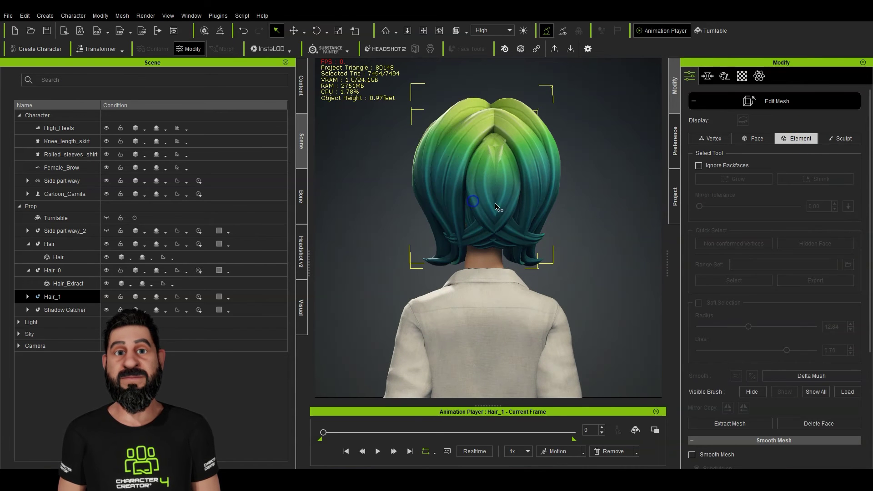
pyautogui.click(317, 30)
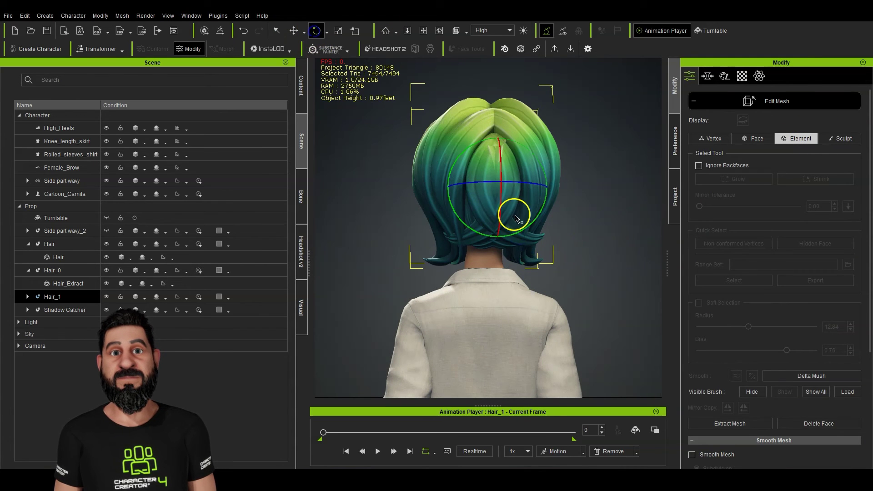
pyautogui.moveTo(527, 183)
pyautogui.mouseDown()
pyautogui.moveTo(569, 186)
pyautogui.moveTo(539, 171)
pyautogui.moveTo(530, 191)
pyautogui.mouseUp()
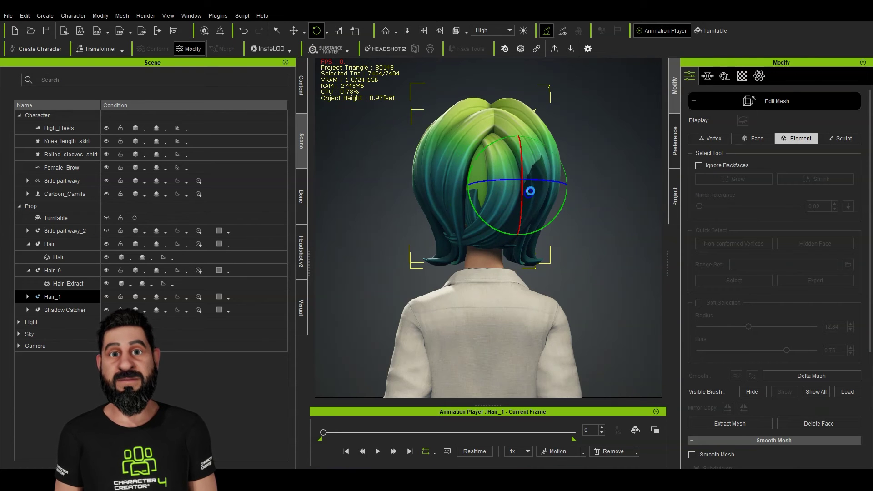
# Step: Shift the mirrored hair's back strands across the middle to cover the gap at the back of the head
pyautogui.click(292, 35)
pyautogui.moveTo(505, 169); pyautogui.dragTo(459, 166)
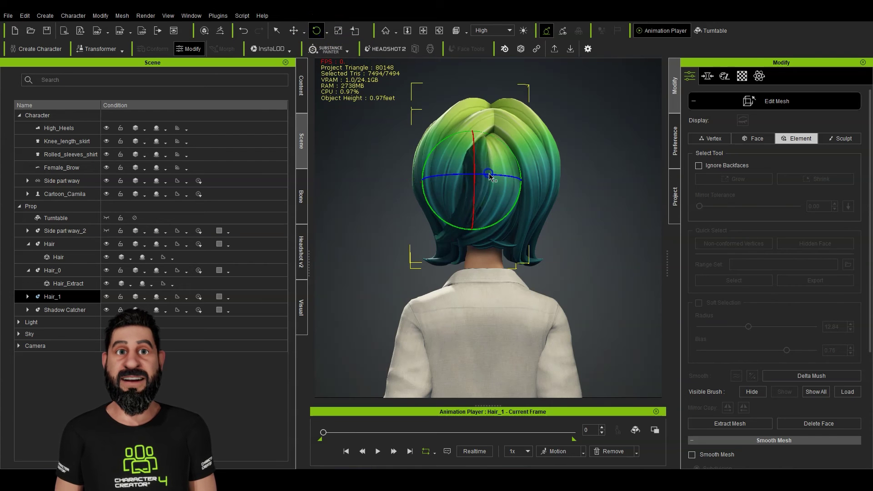
pyautogui.click(294, 30)
pyautogui.moveTo(460, 171)
pyautogui.mouseDown()
pyautogui.moveTo(438, 166)
pyautogui.moveTo(462, 182)
pyautogui.moveTo(455, 175)
pyautogui.mouseUp()
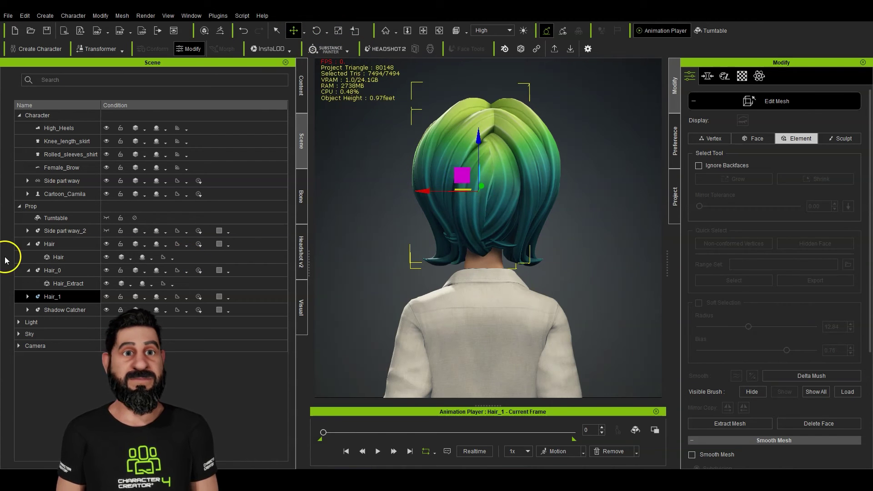
# Step: Rotate an element of the original Hair mesh at the back of the head and reposition it near the centre gap
pyautogui.click(68, 258)
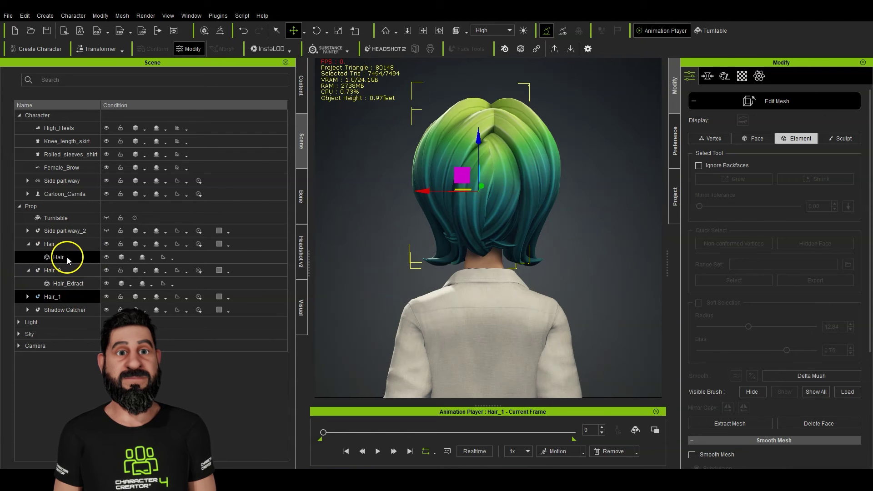
pyautogui.click(316, 30)
pyautogui.moveTo(532, 164); pyautogui.dragTo(480, 184)
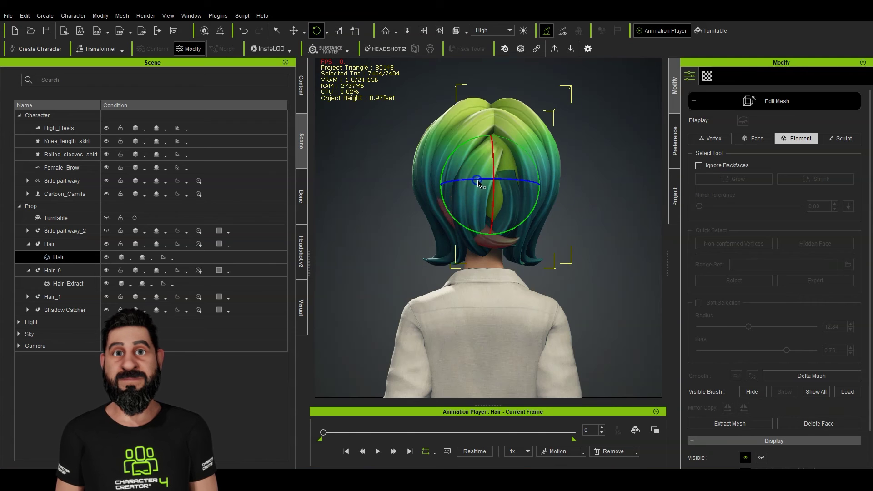
pyautogui.click(524, 170)
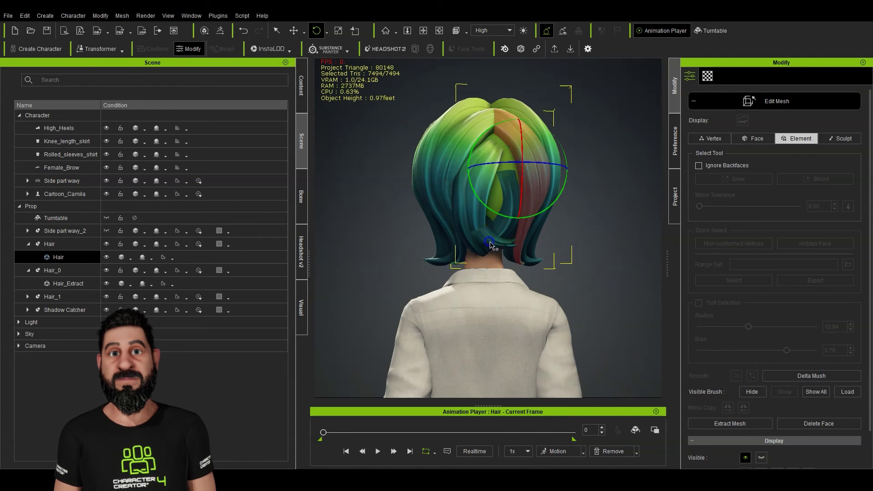
pyautogui.click(477, 169)
pyautogui.press('w')
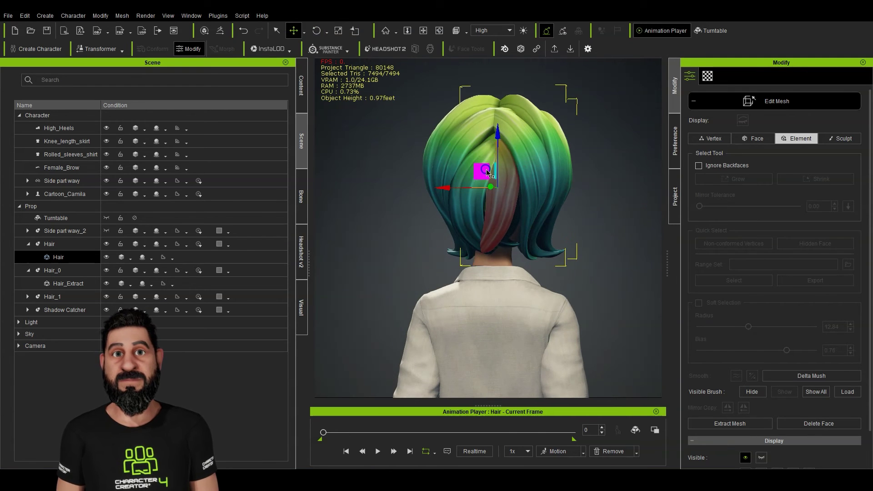
# Step: Rotate and move another back strand of the original Hair mesh into the centre gap, then check the hairstyle from the front
pyautogui.click(525, 249)
pyautogui.click(316, 30)
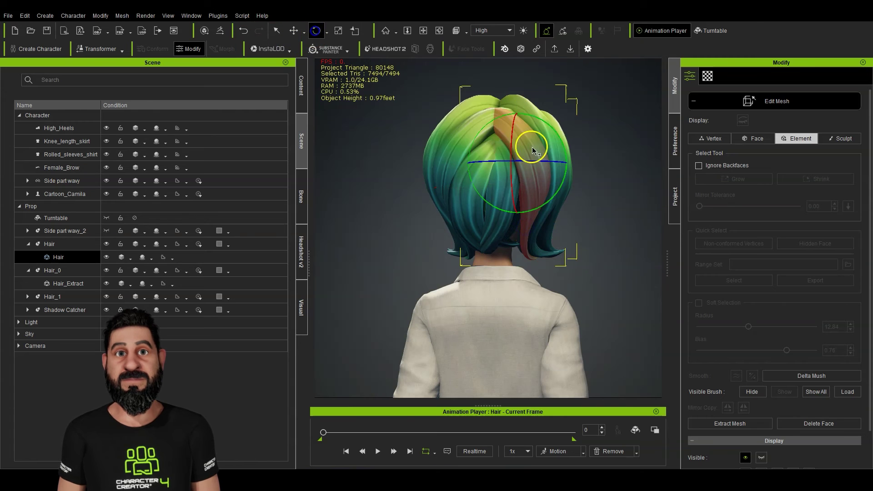
pyautogui.moveTo(552, 130); pyautogui.dragTo(482, 171)
pyautogui.click(294, 30)
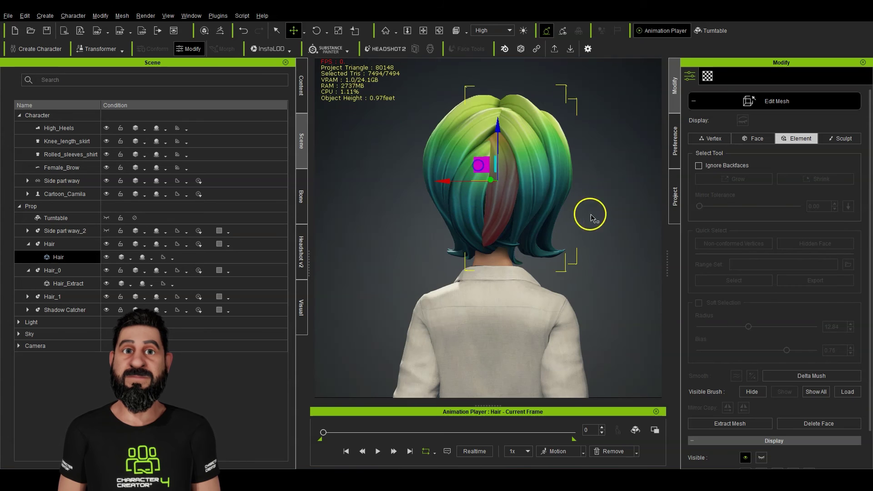
pyautogui.moveTo(589, 210)
pyautogui.mouseDown(button='right')
pyautogui.moveTo(547, 230)
pyautogui.moveTo(582, 200)
pyautogui.mouseUp(button='right')
pyautogui.scroll(-2, 578, 236)
pyautogui.moveTo(576, 249); pyautogui.dragTo(564, 205, button='middle')
pyautogui.press('q')
pyautogui.scroll(-3, 601, 267)
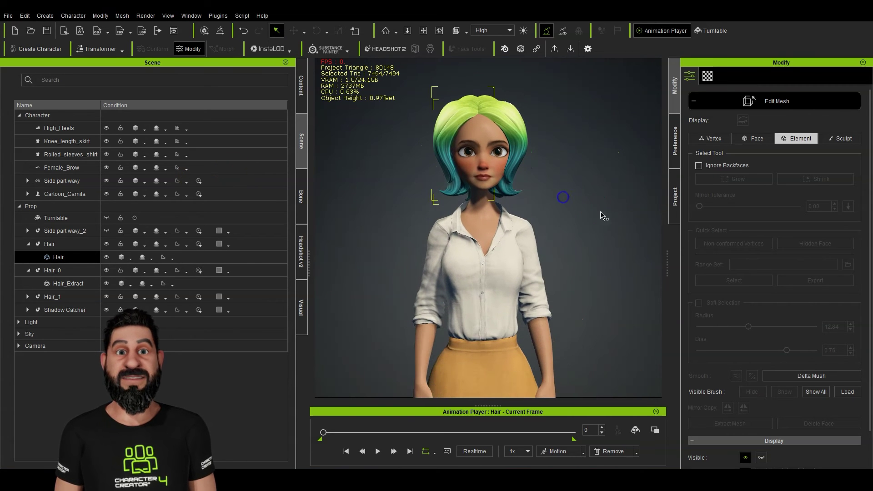
# Step: Collapse the hair props in the scene list and delete the hidden Side part wavy_2 prop
pyautogui.click(28, 244)
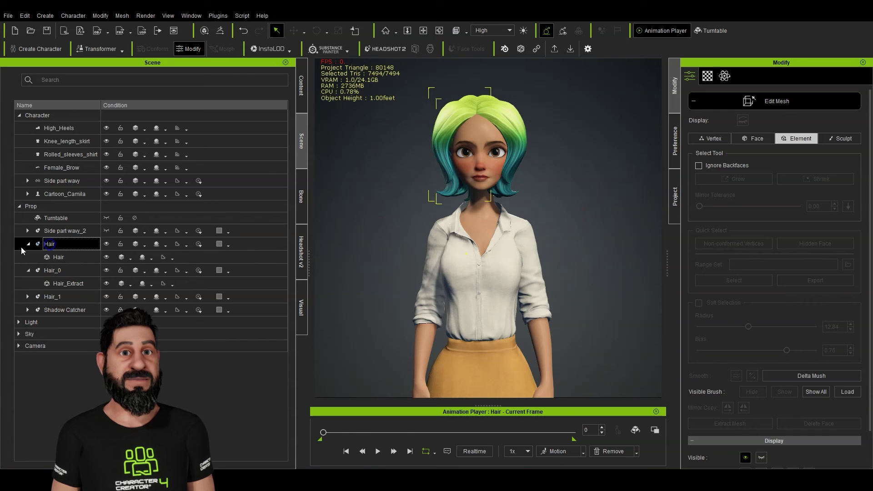
pyautogui.click(28, 257)
pyautogui.click(71, 272)
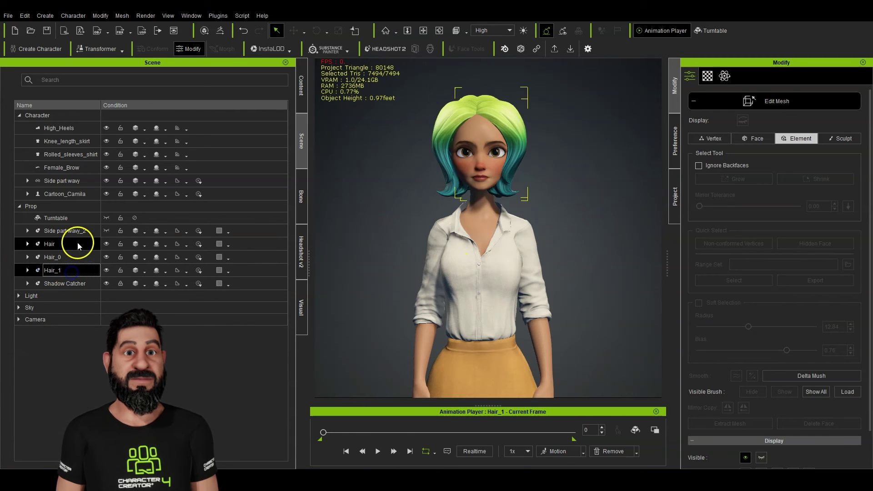
pyautogui.click(99, 244)
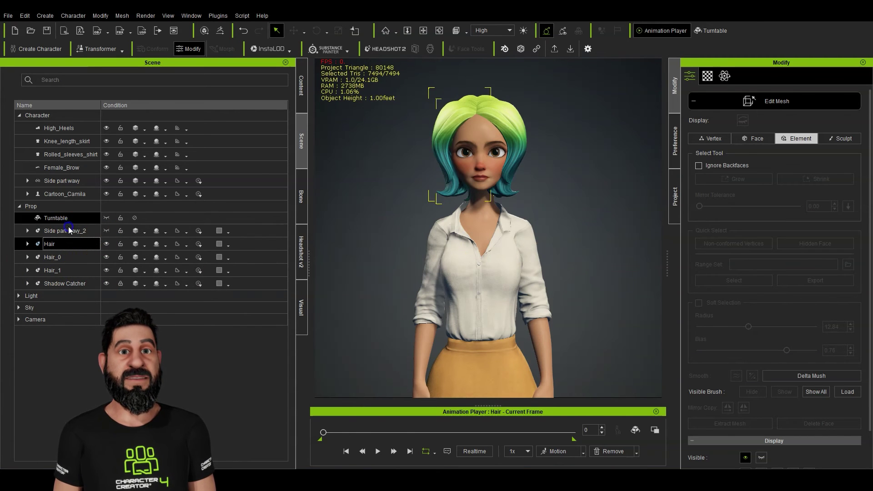
pyautogui.click(68, 228)
pyautogui.press('Delete')
# Step: Merge the Hair, Hair_0 and Hair_1 props into a single prop
pyautogui.click(79, 256)
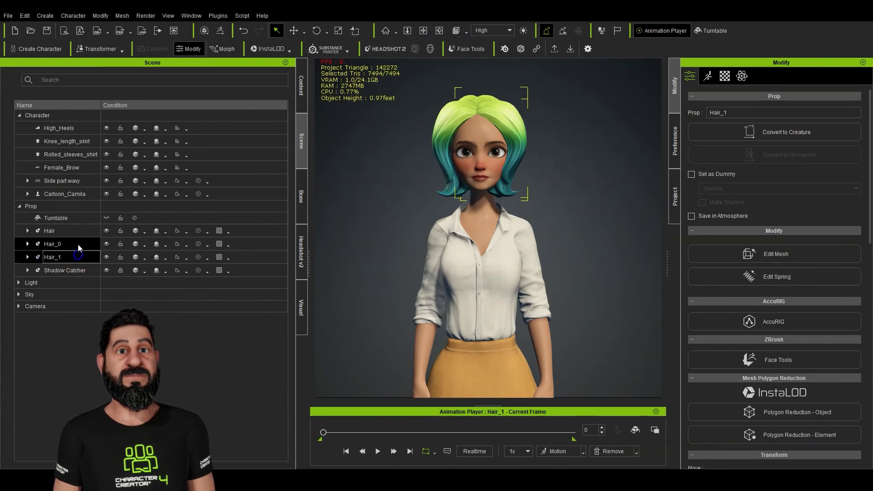
pyautogui.keyDown('ctrl'); pyautogui.click(75, 230); pyautogui.keyUp('ctrl')
pyautogui.click(798, 121)
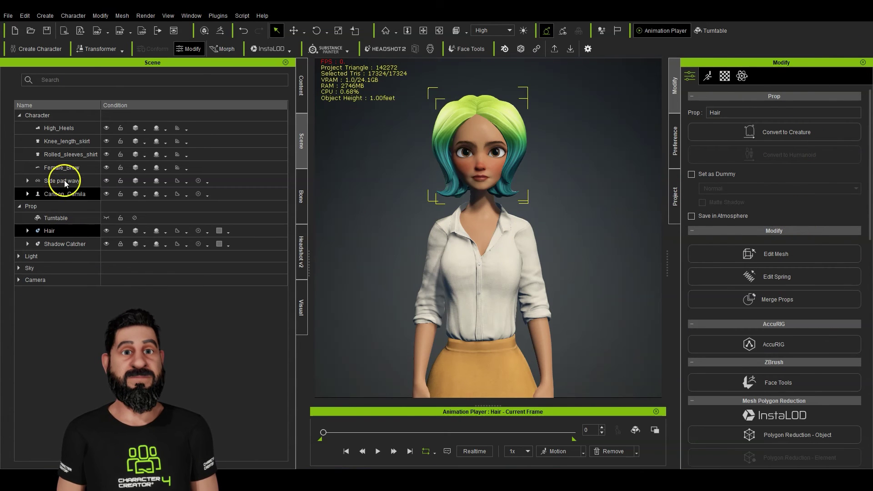
# Step: Try to merge the two Hair meshes and the Hair_Extract mesh of the combined prop into one mesh
pyautogui.click(27, 231)
pyautogui.keyDown('shift'); pyautogui.click(59, 271); pyautogui.keyUp('shift')
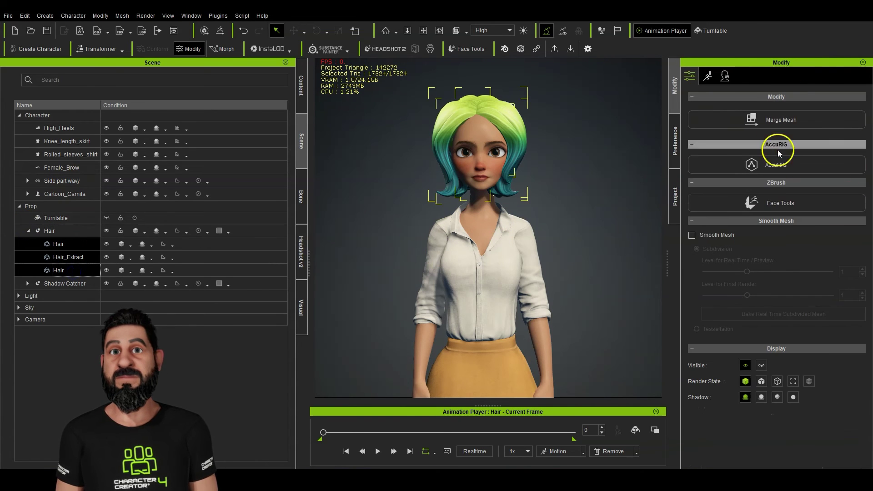
pyautogui.click(779, 122)
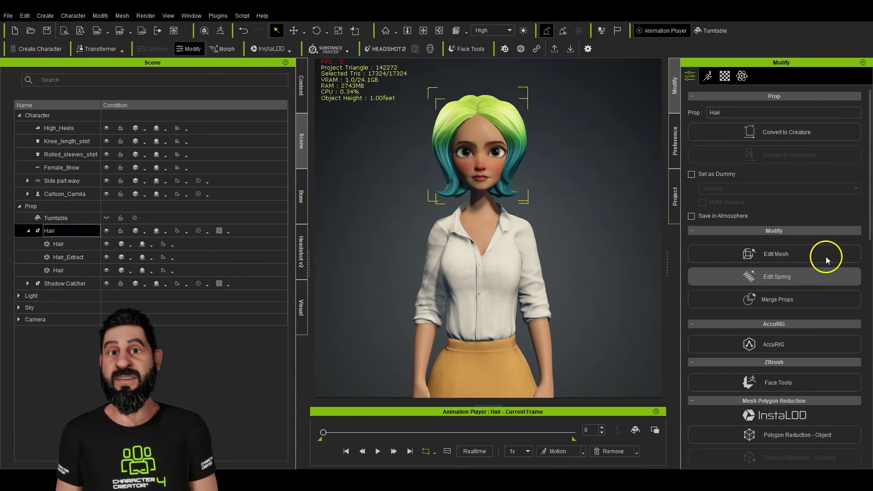
pyautogui.scroll(-6, 803, 373)
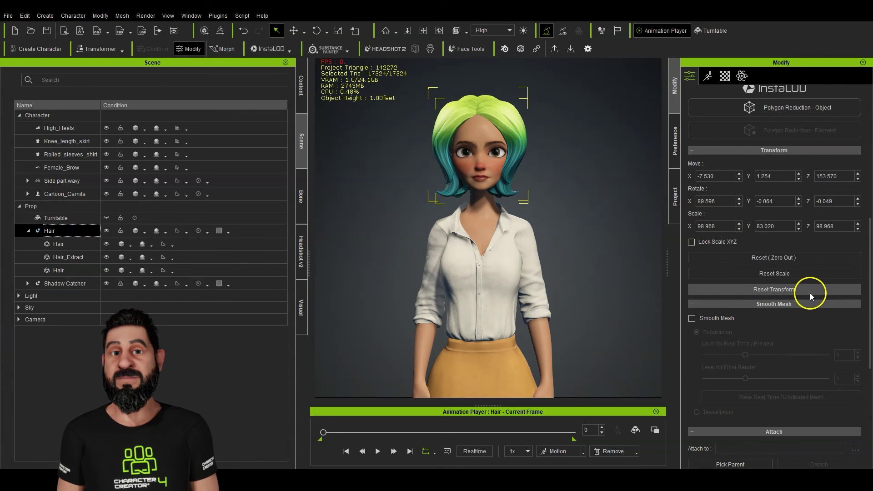
# Step: Toggle the visibility of the combined prop's meshes to identify which part of the hairstyle each one covers
pyautogui.click(83, 257)
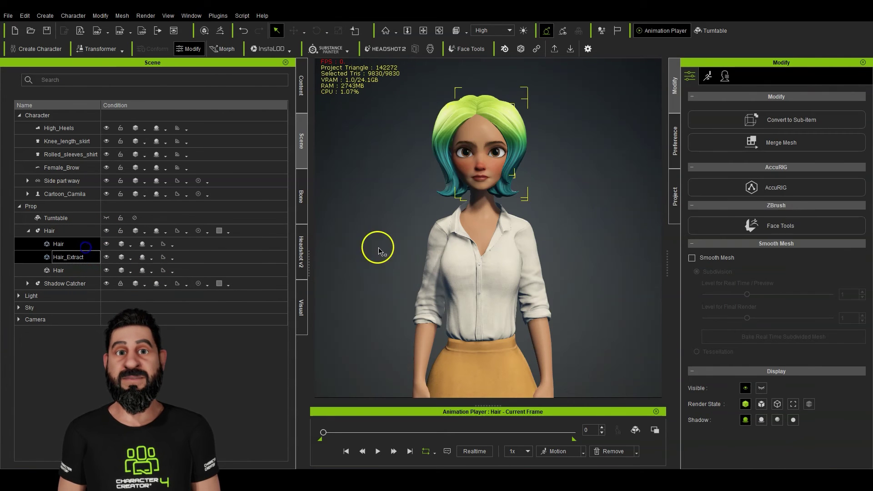
pyautogui.click(107, 244)
pyautogui.click(107, 245)
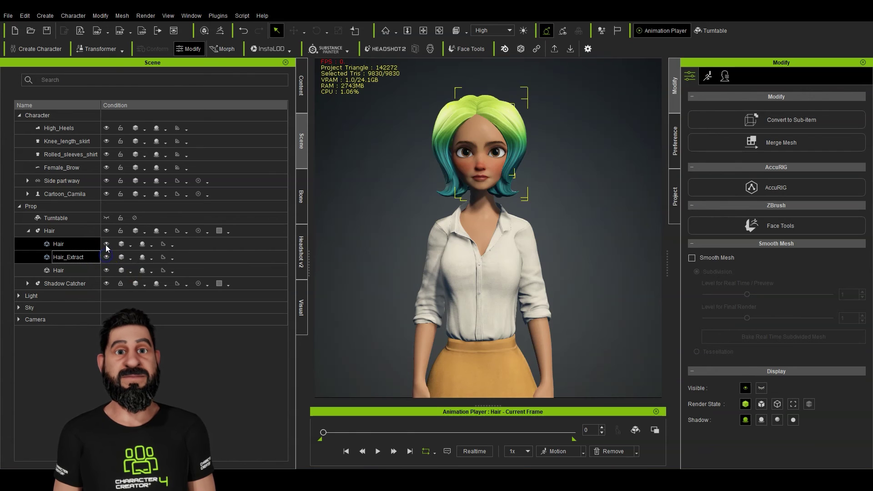
pyautogui.click(106, 244)
pyautogui.click(106, 244)
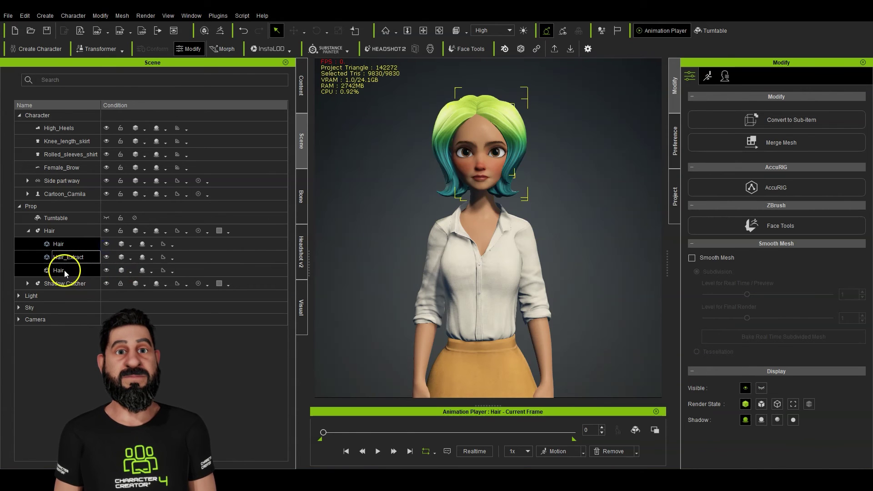
pyautogui.click(64, 270)
pyautogui.click(106, 271)
pyautogui.click(106, 271)
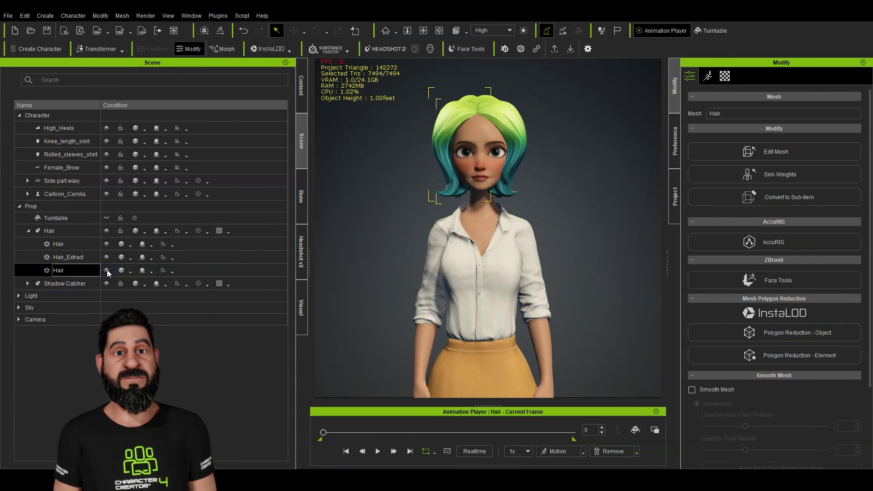
pyautogui.click(106, 244)
pyautogui.click(107, 243)
# Step: Merge the two Hair meshes of the combined prop, leaving Hair_Extract out
pyautogui.keyDown('ctrl'); pyautogui.click(75, 271); pyautogui.keyUp('ctrl')
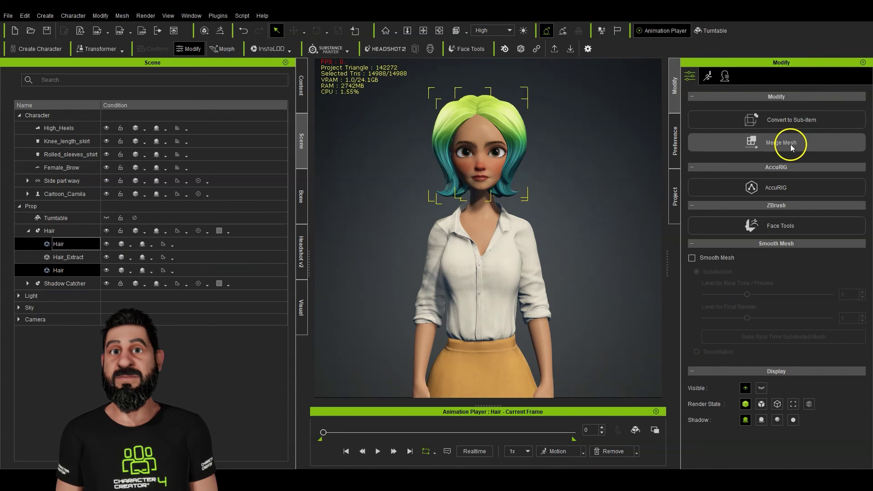
pyautogui.click(790, 143)
pyautogui.click(409, 293)
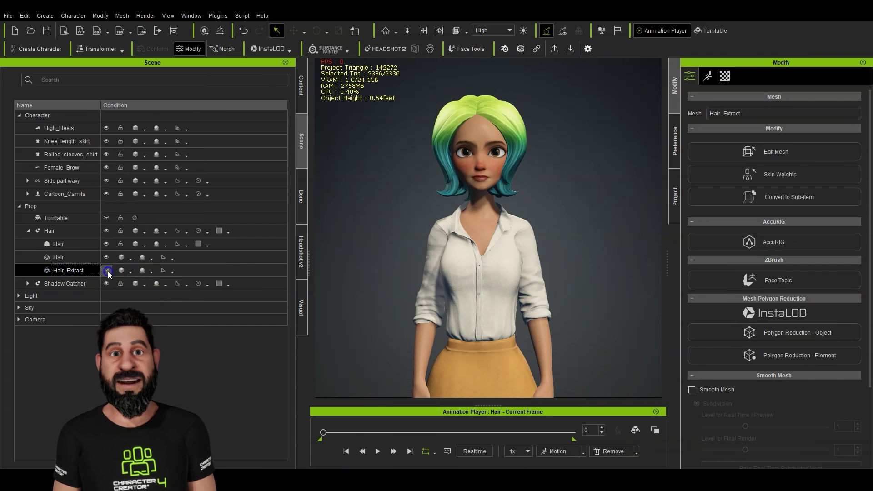
# Step: Attach the combined Hair prop to the character's head and delete the leftover Side part wavy accessory
pyautogui.click(68, 231)
pyautogui.scroll(-5, 808, 348)
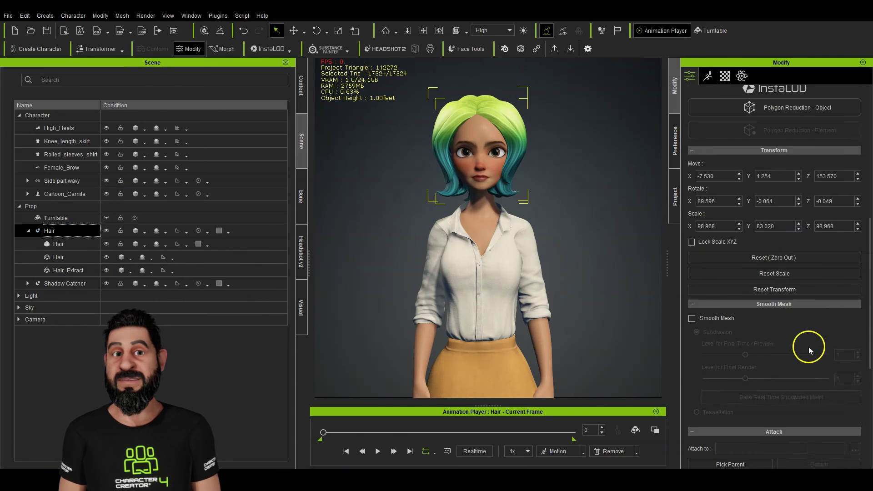
pyautogui.scroll(-2, 809, 346)
pyautogui.click(748, 355)
pyautogui.click(484, 138)
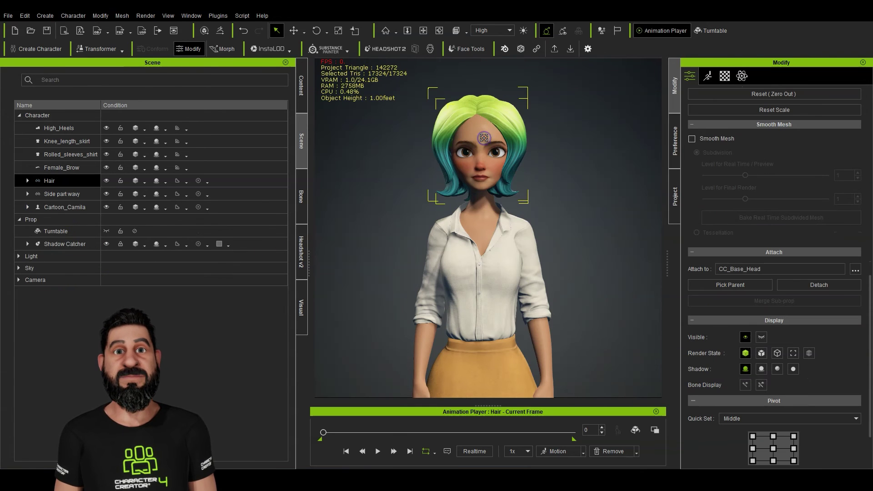
pyautogui.click(76, 196)
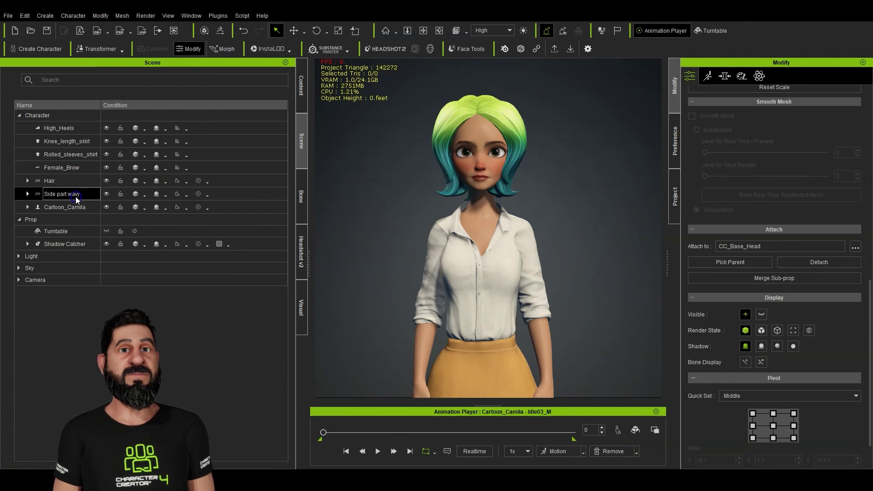
# Step: Convert the Hair accessory into character hair with the Base/All hair template, merging its objects first
pyautogui.click(66, 182)
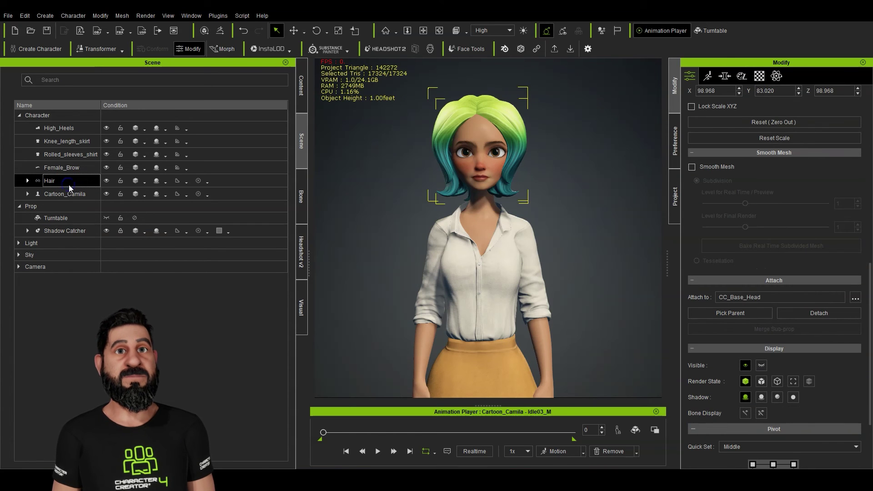
pyautogui.scroll(3, 772, 213)
pyautogui.scroll(5, 772, 214)
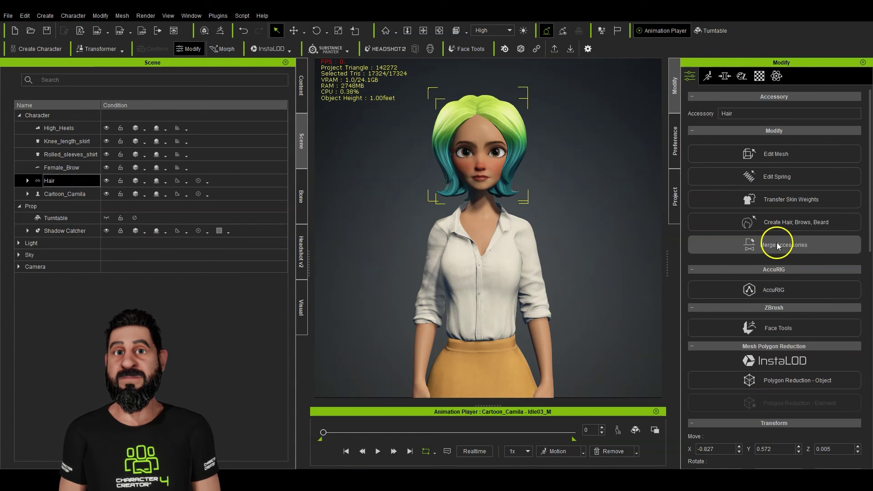
pyautogui.click(799, 223)
pyautogui.click(406, 258)
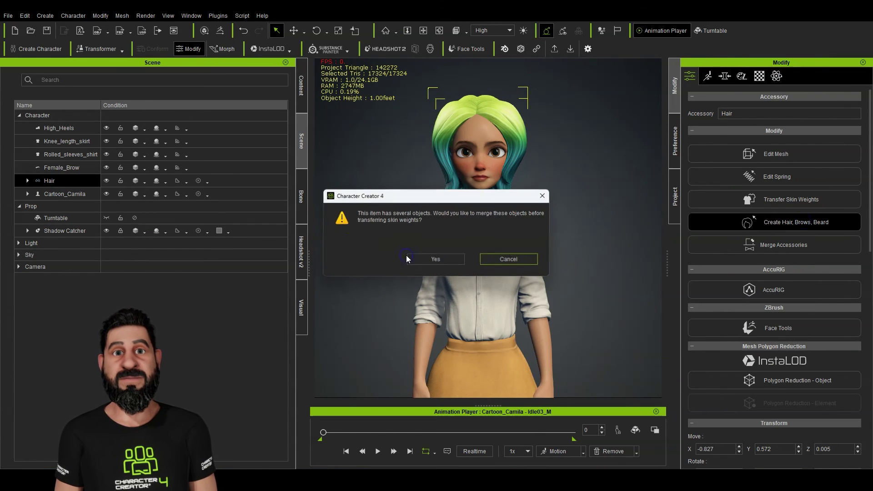
pyautogui.click(452, 262)
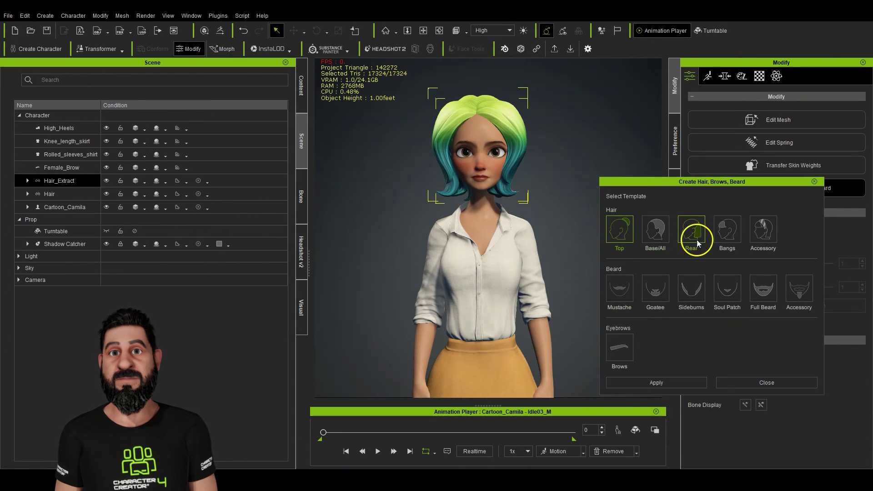
pyautogui.click(679, 383)
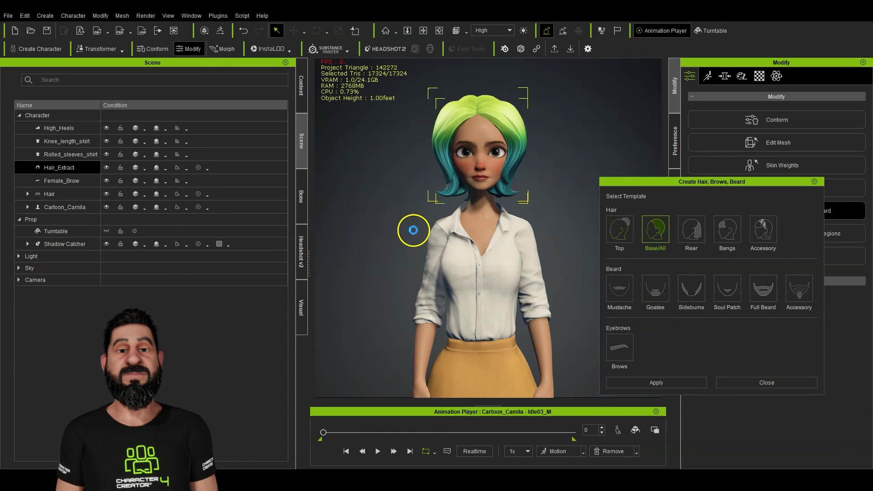
pyautogui.click(815, 182)
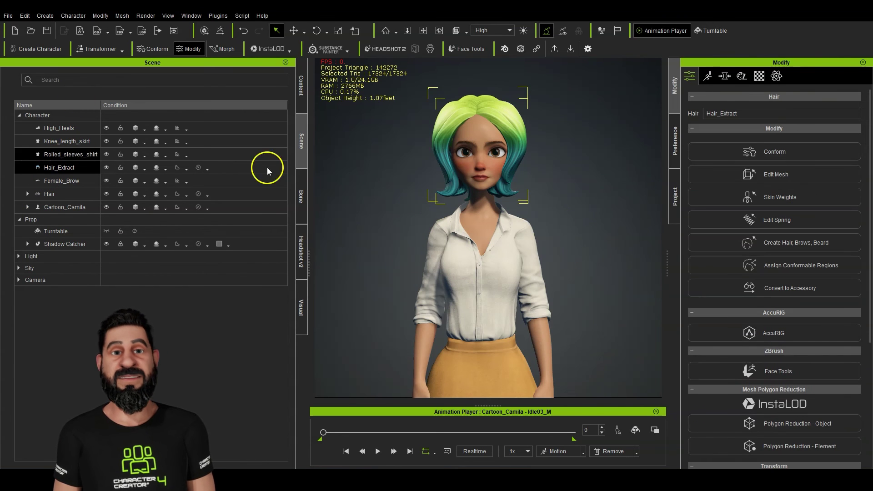
# Step: Zero the body animation of the whole character and send it to ZBrush
pyautogui.moveTo(554, 187)
pyautogui.mouseDown(button='right')
pyautogui.moveTo(450, 191)
pyautogui.moveTo(539, 193)
pyautogui.mouseUp(button='right')
pyautogui.scroll(2, 539, 193)
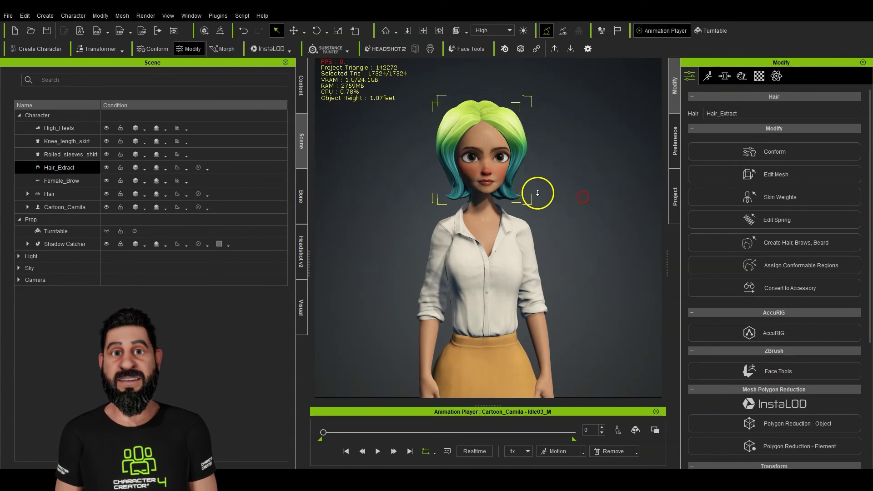
pyautogui.moveTo(529, 168); pyautogui.dragTo(543, 207, button='middle')
pyautogui.scroll(-3, 589, 251)
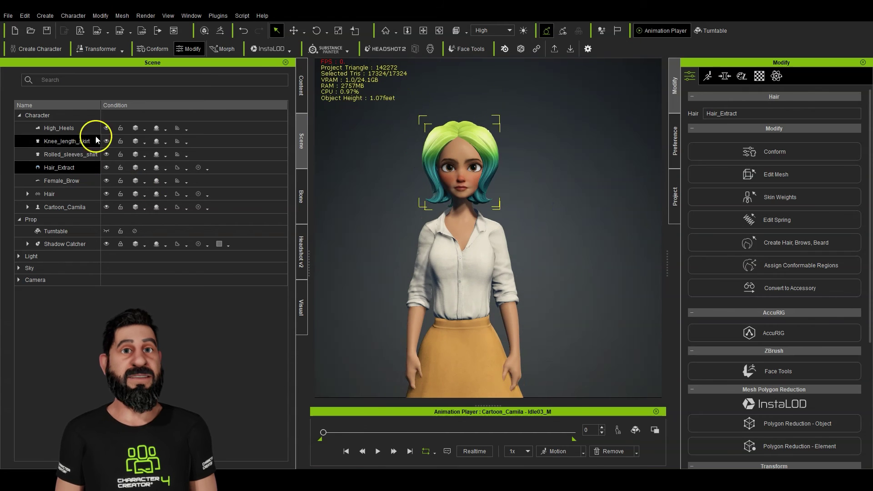
pyautogui.click(73, 116)
pyautogui.click(612, 451)
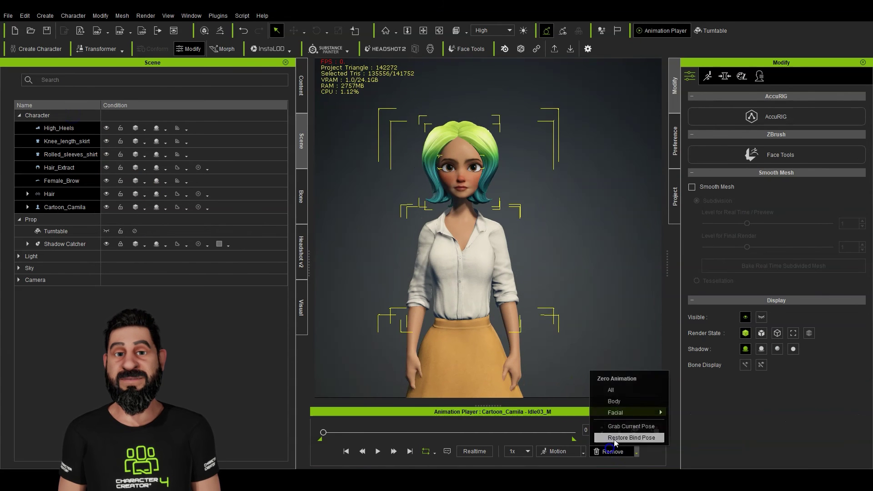
pyautogui.click(635, 400)
pyautogui.moveTo(561, 239); pyautogui.dragTo(518, 236, button='right')
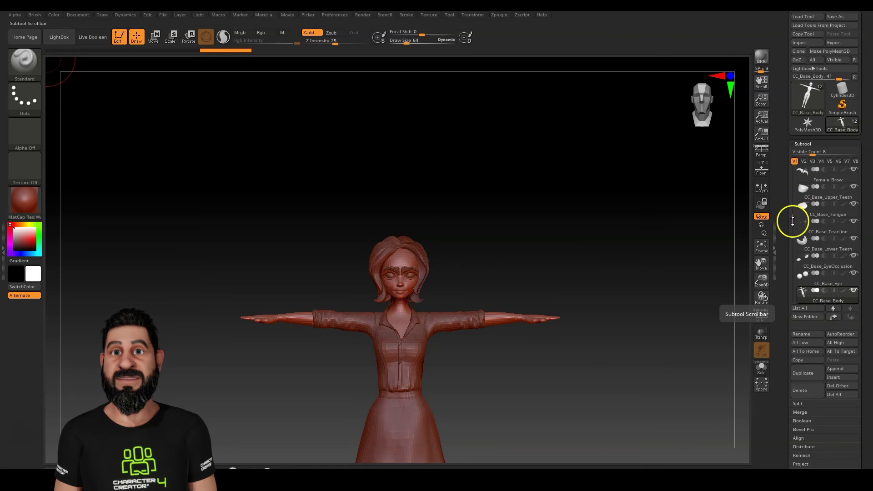
# Step: Make Hair_Extract the active subtool and turn on double-sided display for it
pyautogui.moveTo(793, 221); pyautogui.dragTo(796, 163)
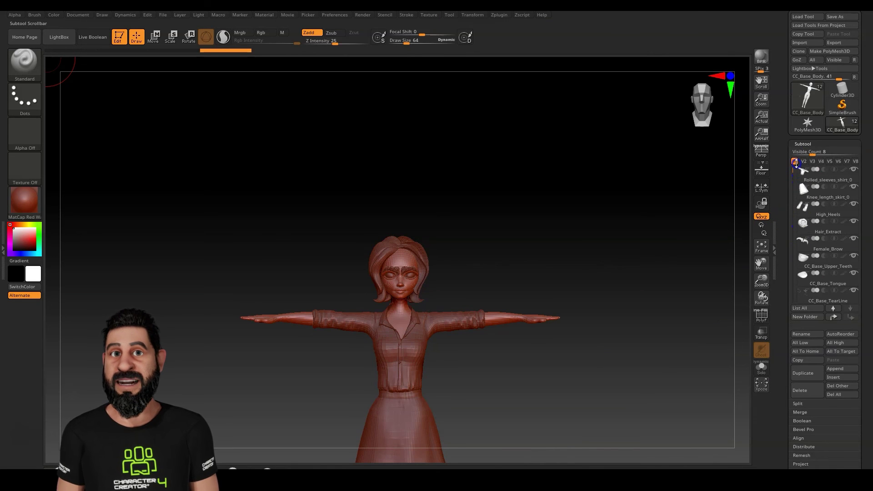
pyautogui.click(803, 224)
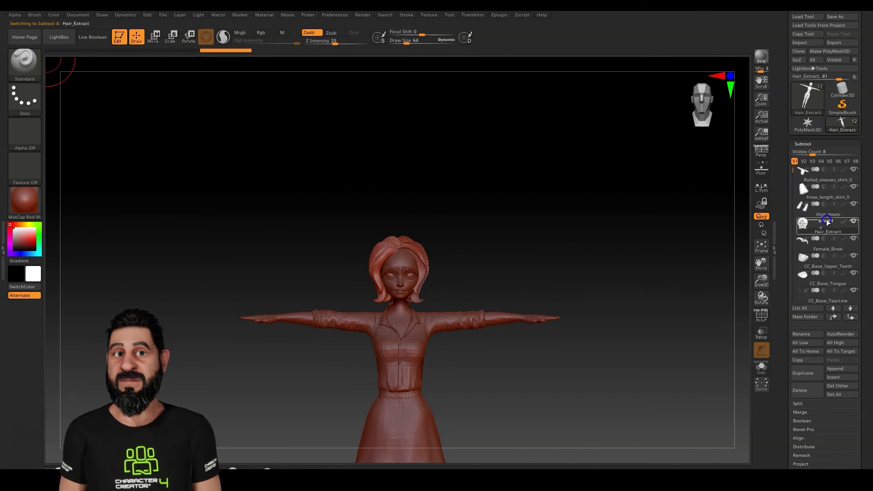
pyautogui.moveTo(769, 284); pyautogui.dragTo(796, 486)
pyautogui.moveTo(655, 209); pyautogui.dragTo(622, 209)
pyautogui.moveTo(762, 281); pyautogui.dragTo(745, 386)
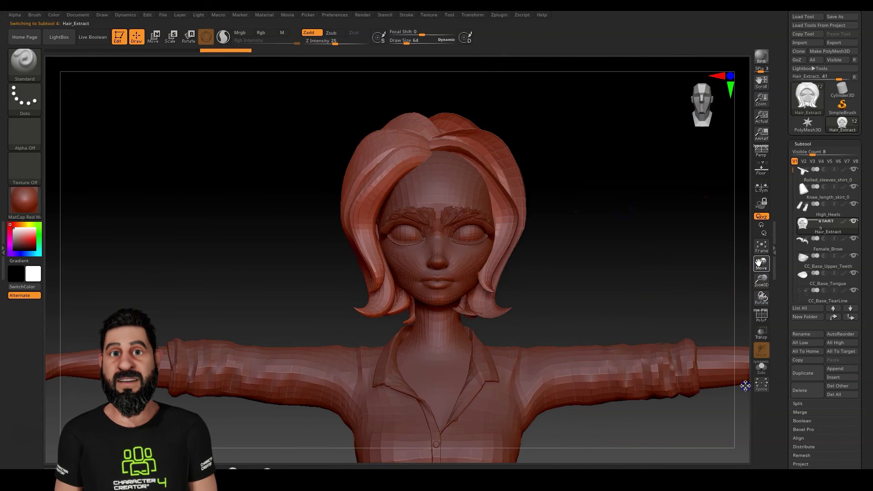
pyautogui.moveTo(614, 226); pyautogui.dragTo(585, 229)
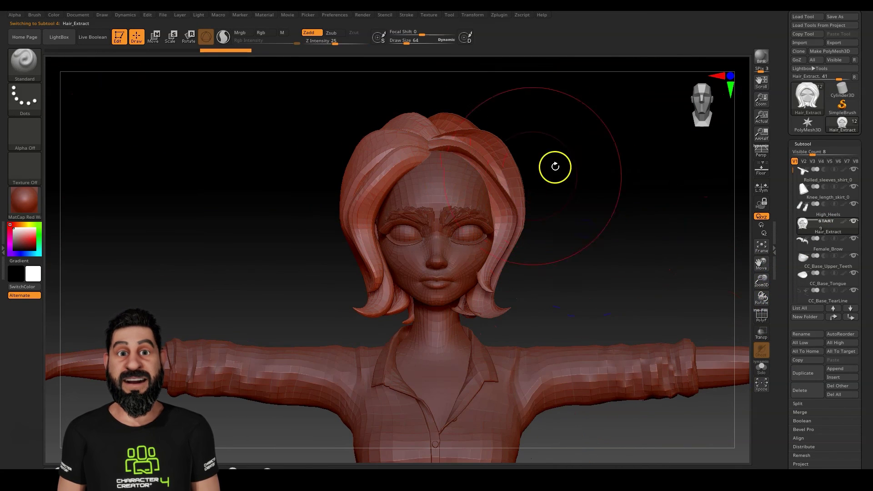
pyautogui.moveTo(867, 421); pyautogui.dragTo(859, 313)
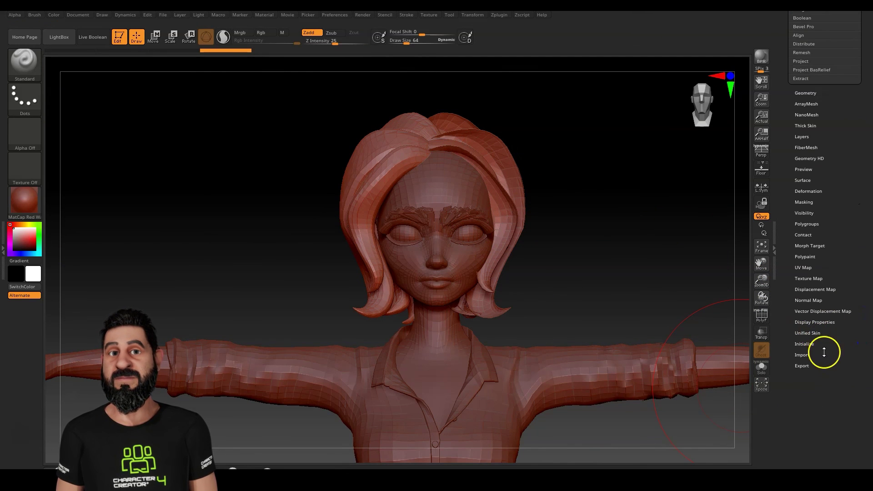
pyautogui.click(814, 322)
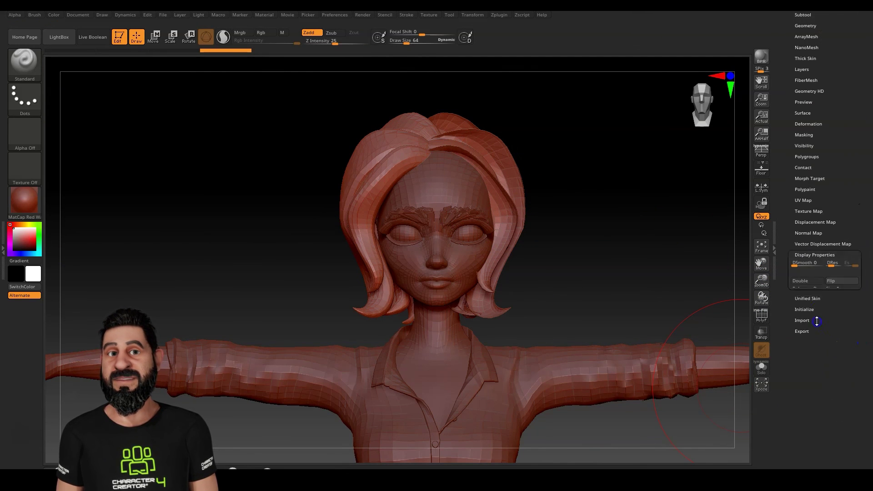
pyautogui.click(813, 282)
pyautogui.moveTo(560, 218)
pyautogui.mouseDown()
pyautogui.moveTo(534, 220)
pyautogui.moveTo(618, 347)
pyautogui.moveTo(566, 340)
pyautogui.mouseUp()
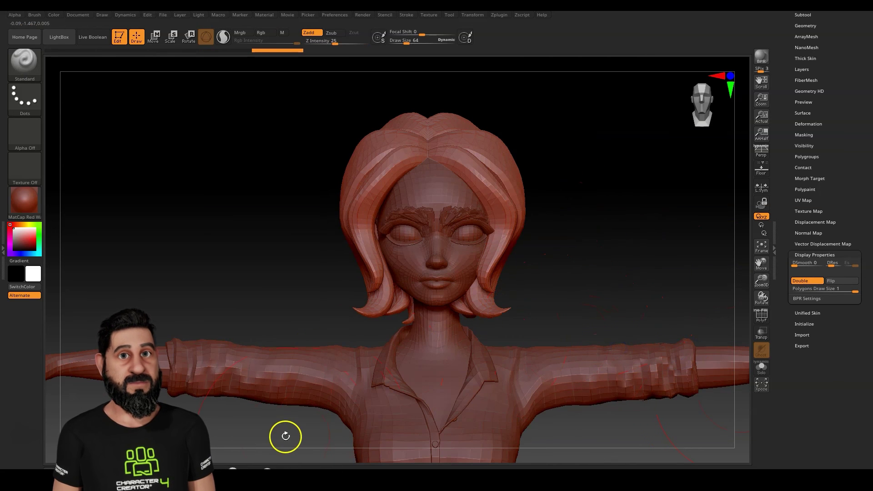
# Step: Adjust the strands around the crown and centre parting with the Move Topological brush at a draw size of about 77
pyautogui.press('b')
pyautogui.press('m')
pyautogui.press('t')
pyautogui.moveTo(403, 40); pyautogui.dragTo(408, 40)
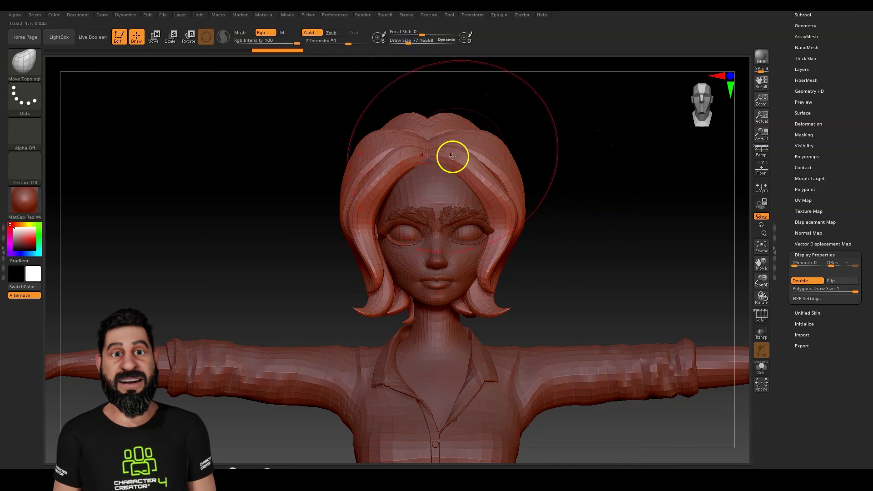
pyautogui.moveTo(588, 161); pyautogui.dragTo(533, 163)
pyautogui.moveTo(383, 152); pyautogui.dragTo(401, 144)
pyautogui.moveTo(546, 114); pyautogui.dragTo(508, 173)
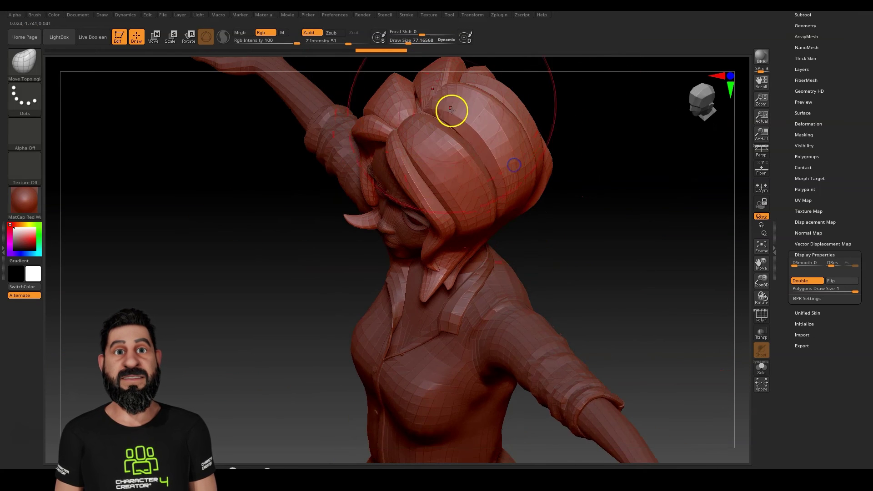
pyautogui.moveTo(450, 111); pyautogui.dragTo(437, 117)
pyautogui.moveTo(436, 82); pyautogui.dragTo(432, 88)
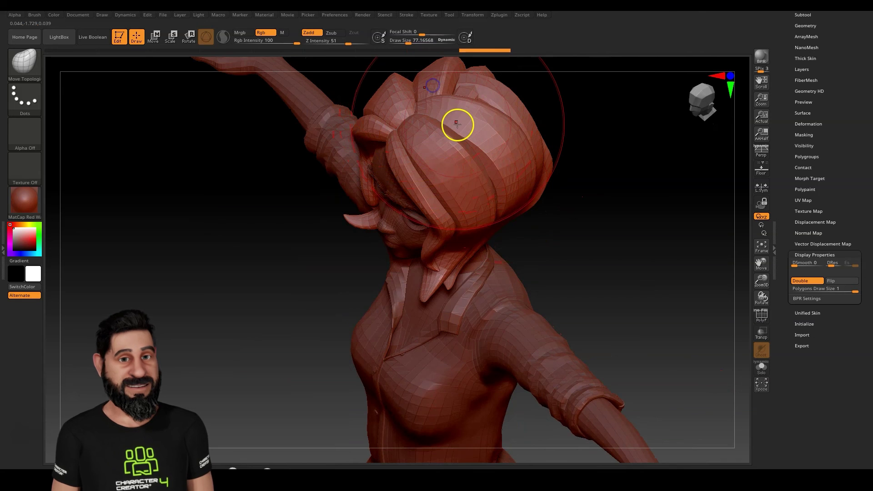
pyautogui.moveTo(611, 163); pyautogui.dragTo(632, 126)
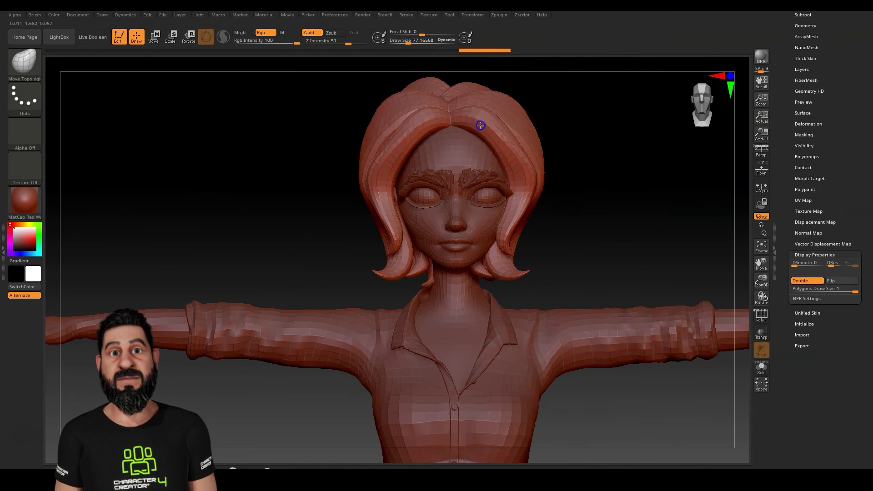
pyautogui.moveTo(492, 85); pyautogui.dragTo(489, 89)
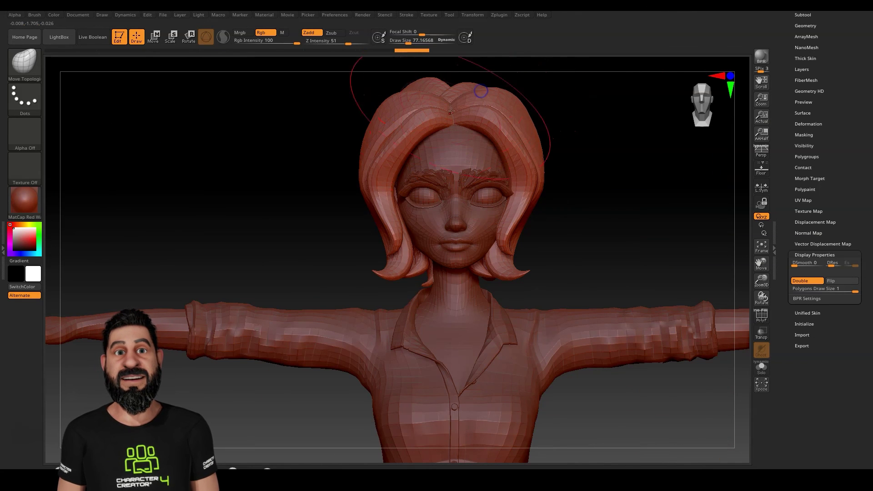
# Step: Pull the front strands and the parting off-centre towards the character's right with the Move Topological brush
pyautogui.moveTo(444, 123)
pyautogui.mouseDown()
pyautogui.moveTo(392, 143)
pyautogui.moveTo(419, 141)
pyautogui.mouseUp()
pyautogui.moveTo(377, 177); pyautogui.dragTo(394, 187)
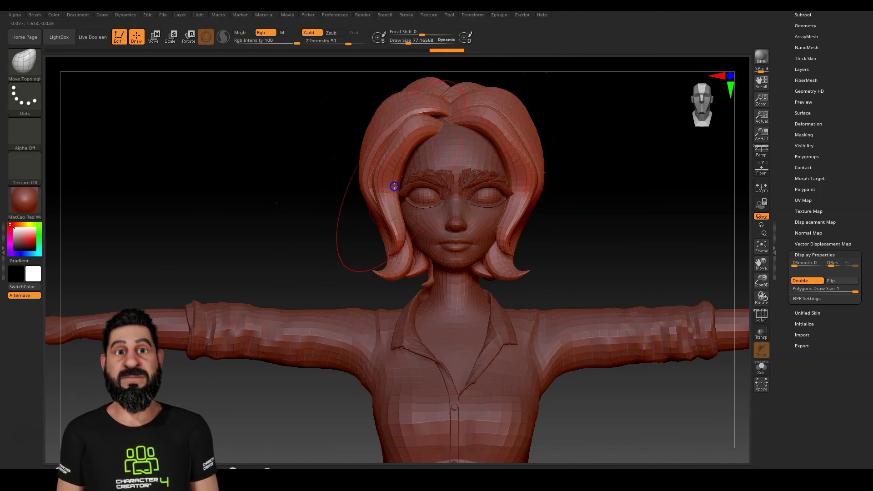
pyautogui.moveTo(438, 123); pyautogui.dragTo(426, 130)
pyautogui.moveTo(448, 100); pyautogui.dragTo(407, 122)
pyautogui.moveTo(482, 121); pyautogui.dragTo(435, 132)
pyautogui.moveTo(486, 94); pyautogui.dragTo(455, 90)
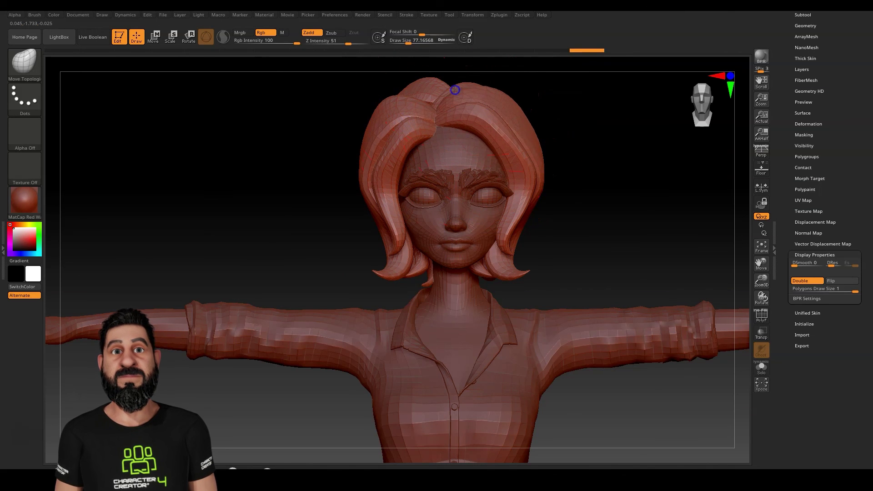
# Step: Push out the hair's outline on the character's left and adjust the front lock beside the right cheek
pyautogui.moveTo(516, 136)
pyautogui.mouseDown()
pyautogui.moveTo(537, 109)
pyautogui.moveTo(525, 119)
pyautogui.mouseUp()
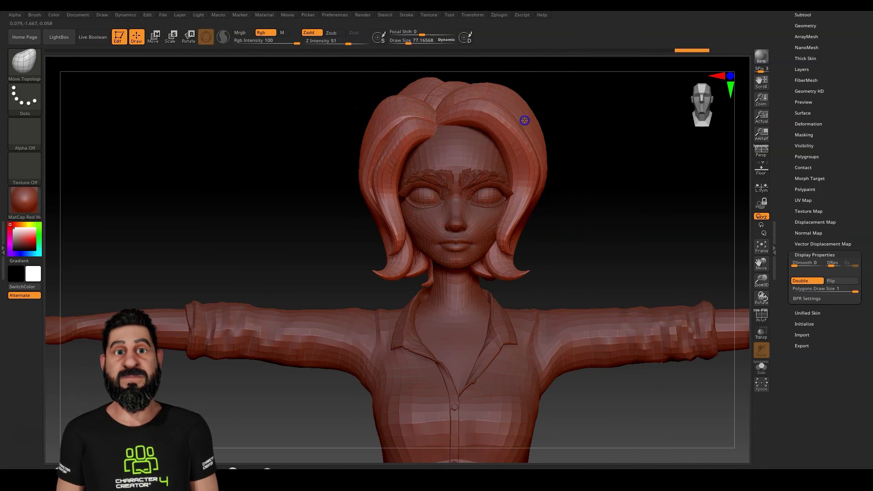
pyautogui.moveTo(399, 163); pyautogui.dragTo(404, 169)
pyautogui.moveTo(398, 241); pyautogui.dragTo(396, 212)
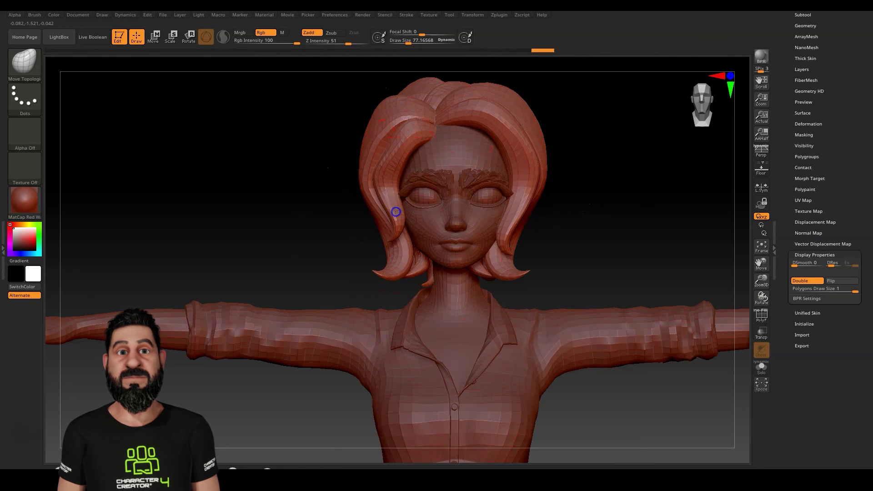
pyautogui.moveTo(401, 255); pyautogui.dragTo(406, 260)
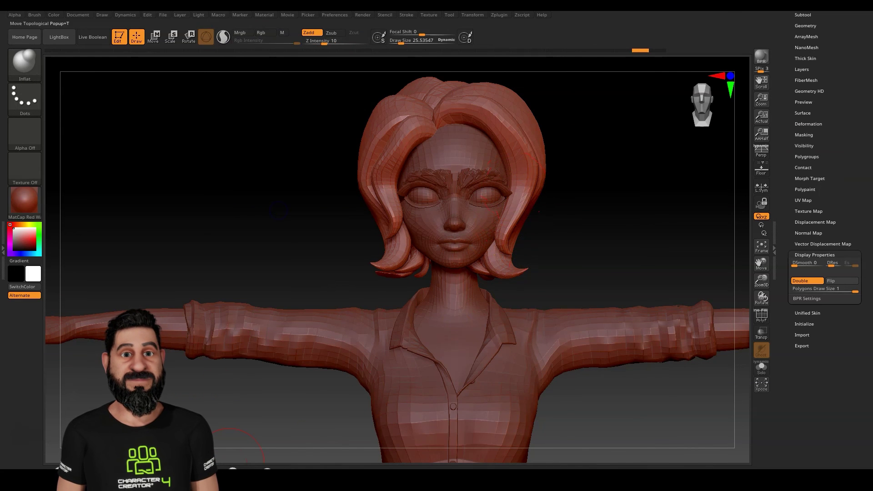
# Step: Reshape the strands on the back and crown of the hair with the Move Topological brush at a draw size of about 65
pyautogui.moveTo(407, 127)
pyautogui.mouseDown(button='right')
pyautogui.moveTo(254, 232)
pyautogui.moveTo(282, 233)
pyautogui.mouseUp(button='right')
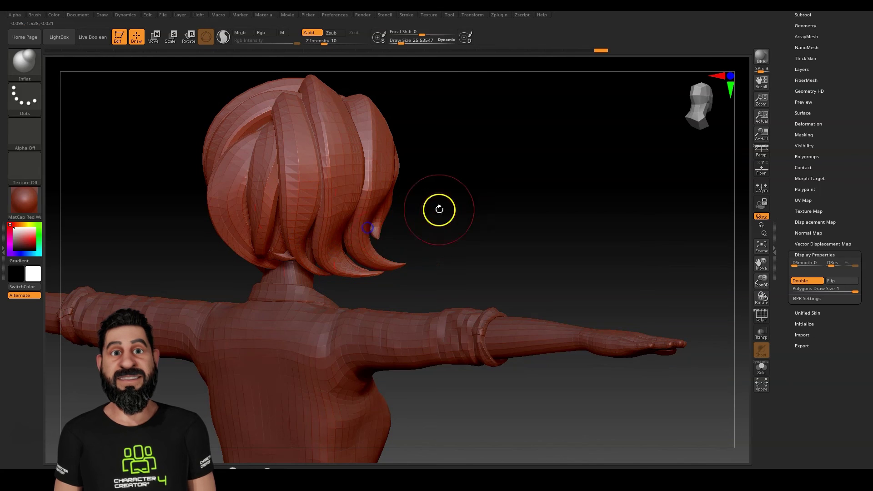
pyautogui.moveTo(488, 202); pyautogui.dragTo(330, 201, button='right')
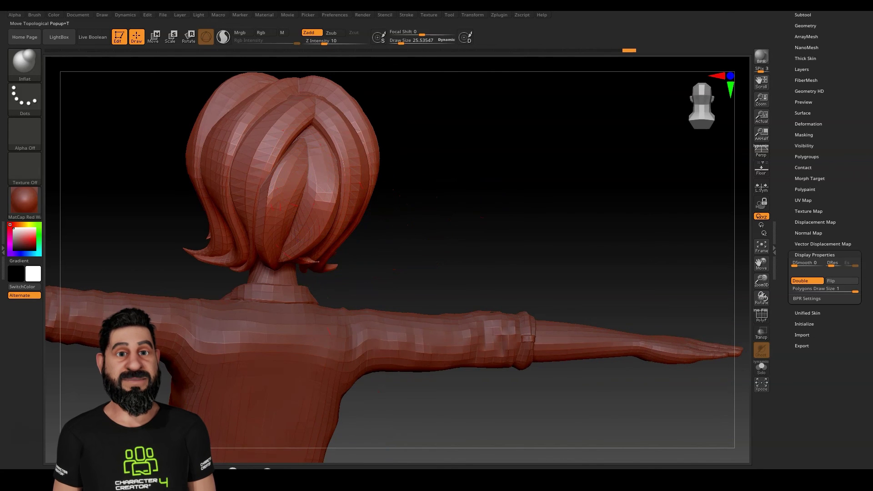
pyautogui.press('b')
pyautogui.press('m')
pyautogui.press('t')
pyautogui.click(408, 42)
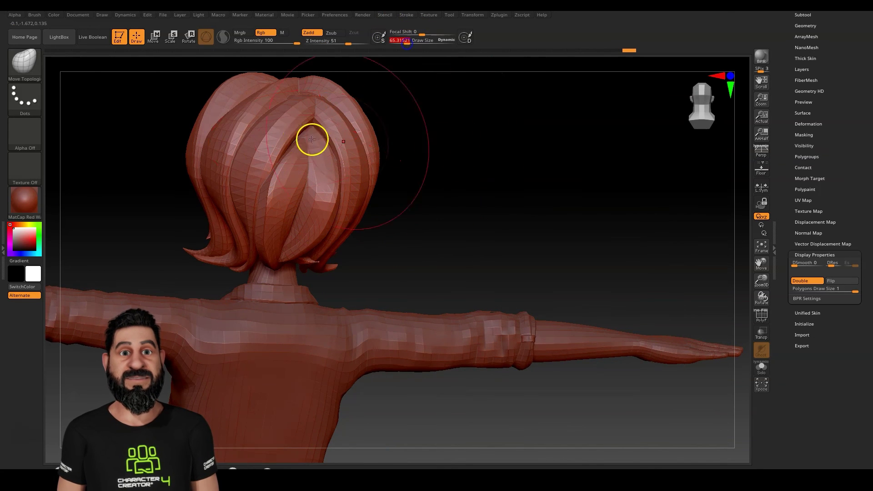
pyautogui.moveTo(436, 176); pyautogui.dragTo(410, 214, button='right')
pyautogui.moveTo(328, 88)
pyautogui.mouseDown()
pyautogui.moveTo(283, 85)
pyautogui.moveTo(285, 117)
pyautogui.moveTo(285, 97)
pyautogui.moveTo(302, 89)
pyautogui.mouseUp()
pyautogui.moveTo(423, 138)
pyautogui.mouseDown()
pyautogui.moveTo(485, 144)
pyautogui.moveTo(462, 137)
pyautogui.mouseUp()
# Step: Send the reshaped hair back to Character Creator through GoZ
pyautogui.moveTo(316, 95); pyautogui.dragTo(334, 273, button='right')
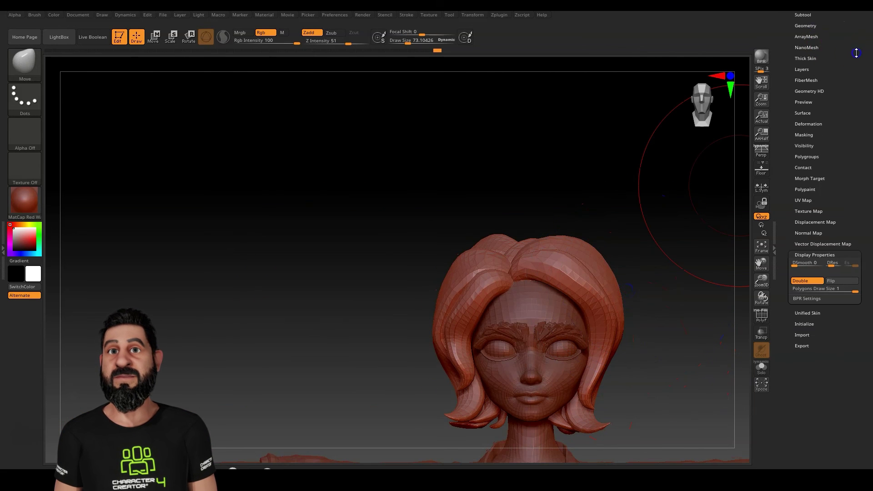
pyautogui.scroll(3, 856, 53)
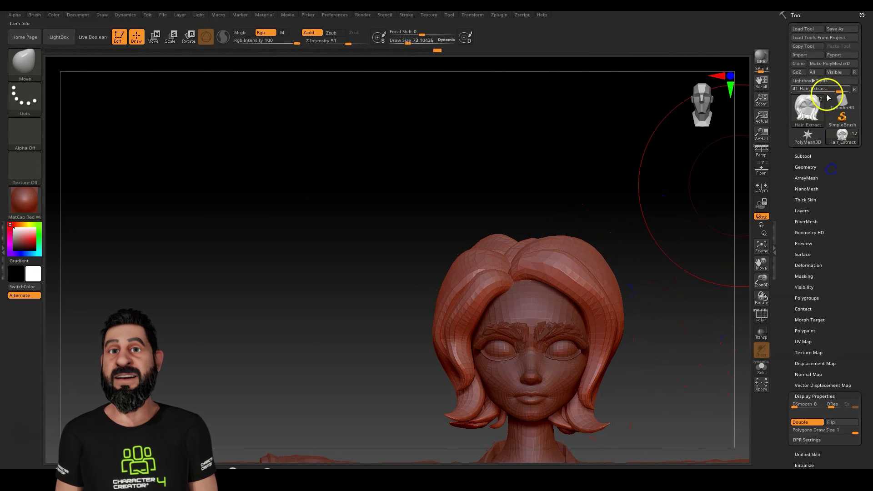
pyautogui.click(803, 73)
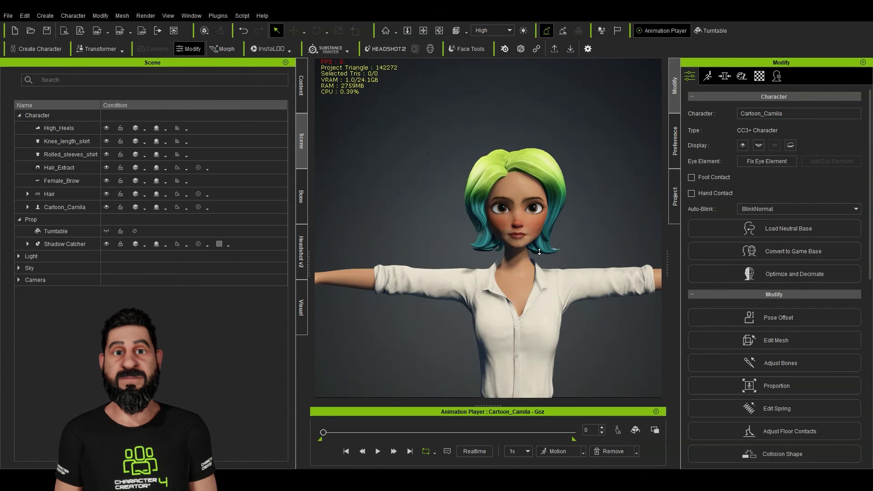
# Step: Recolour Hair_Extract dark red by adjusting the hue of its Base Color texture
pyautogui.moveTo(408, 241); pyautogui.dragTo(432, 259, button='right')
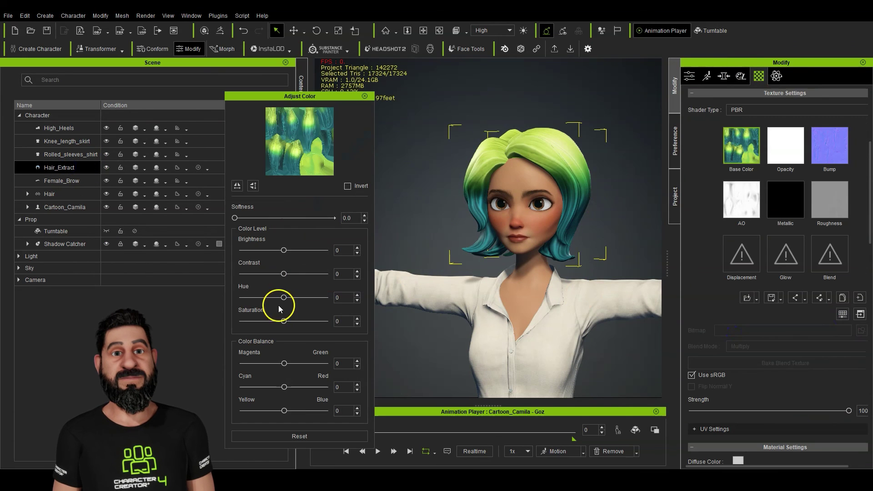
pyautogui.moveTo(282, 297); pyautogui.dragTo(288, 296)
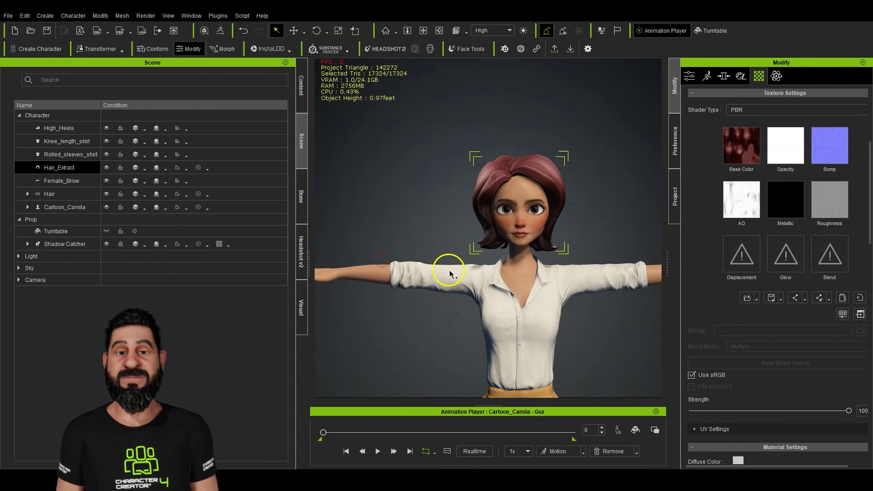
pyautogui.keyDown('alt'); pyautogui.moveTo(450, 273); pyautogui.dragTo(629, 267); pyautogui.keyUp('alt')
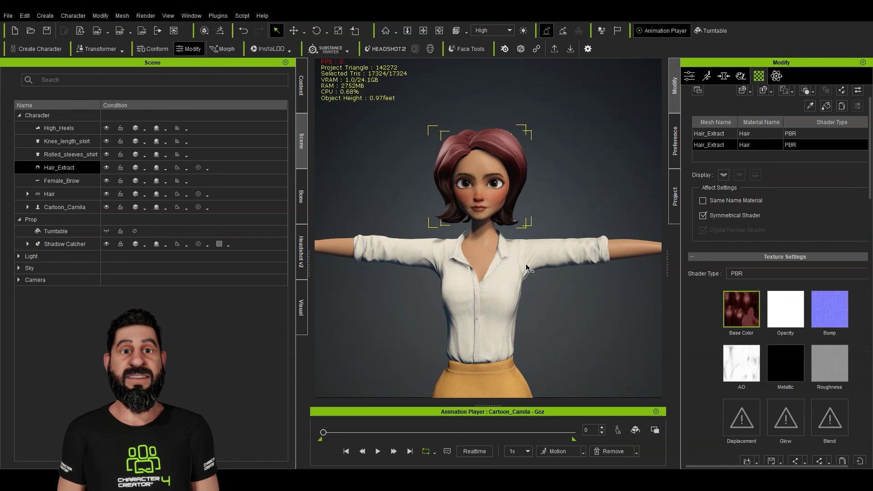